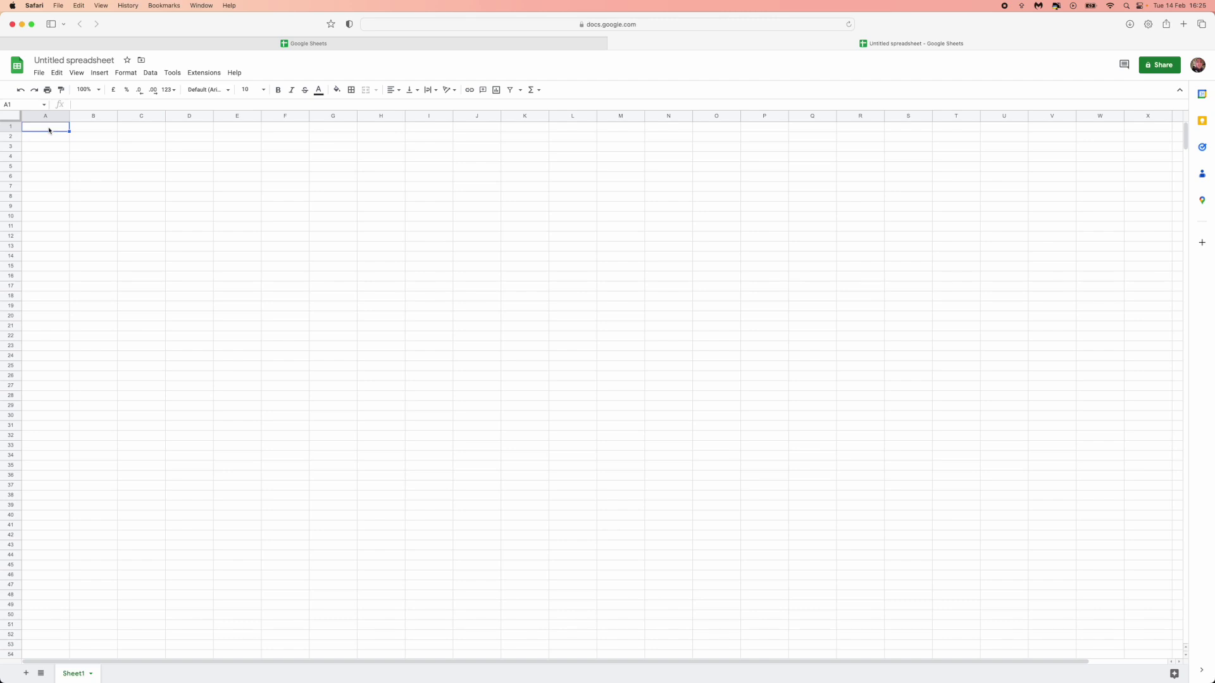
Enter the headers PAIR, DAY, TIME (OPEN) and TIME (CLOSED) in cells A1 to D1.
text(PAIR)
key(Tab)
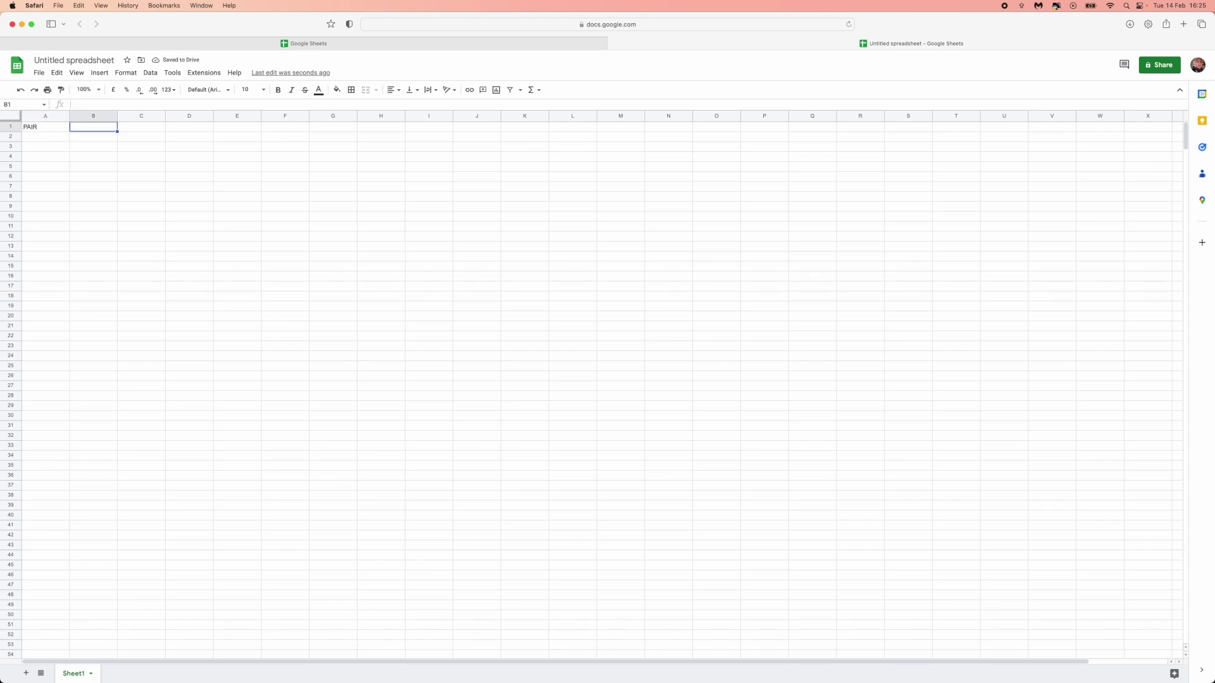
text(DAY)
key(Tab)
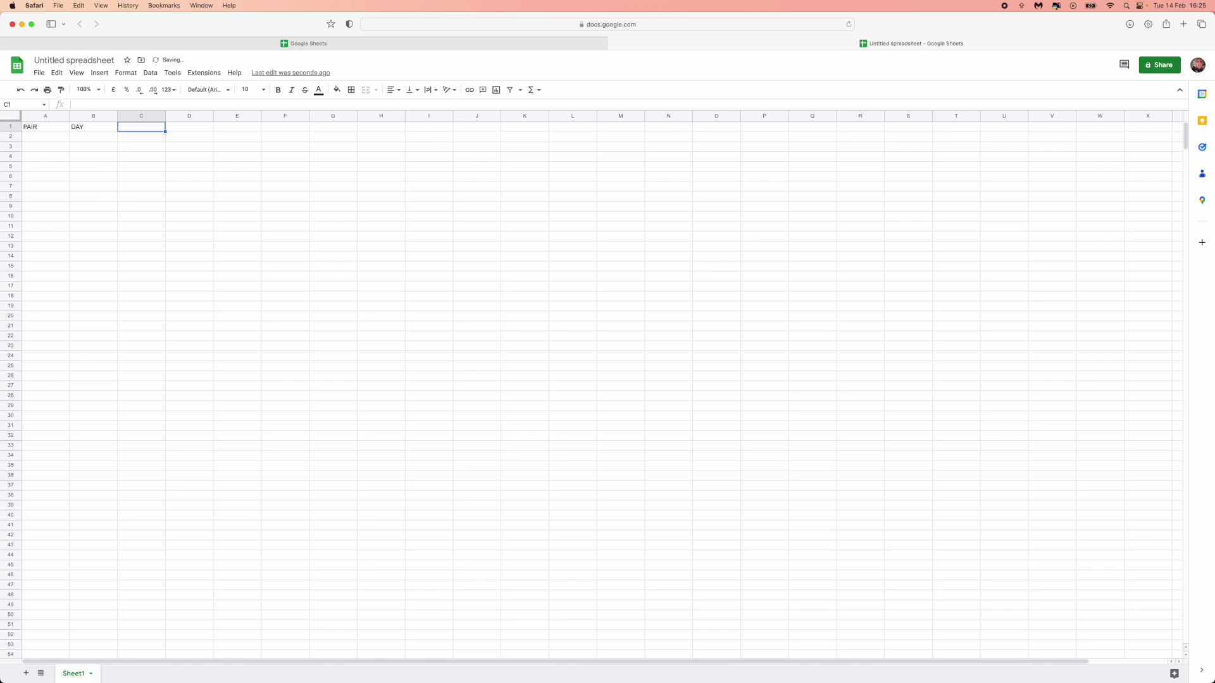
text(TIME (OPEN))
key(Tab)
text(TIME (CLOSED))
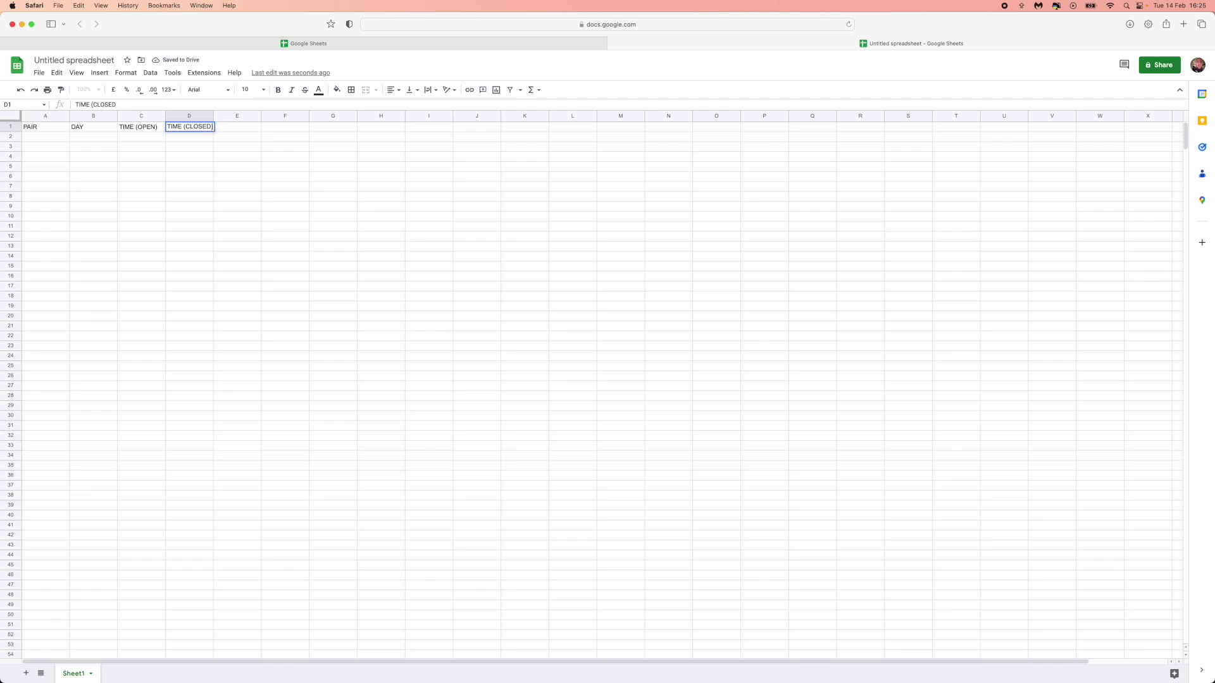
key(Tab)
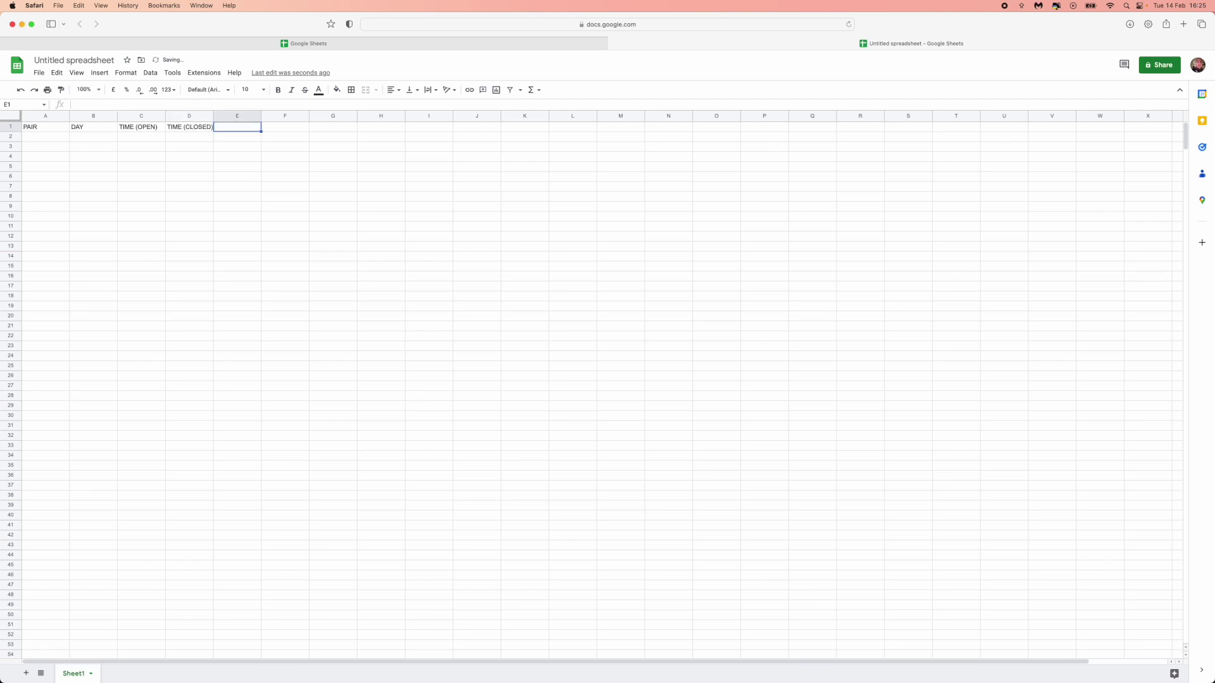
Add the headers DURATION, SESSION and LONG/SHORT in cells E1 to G1.
text(DURATION)
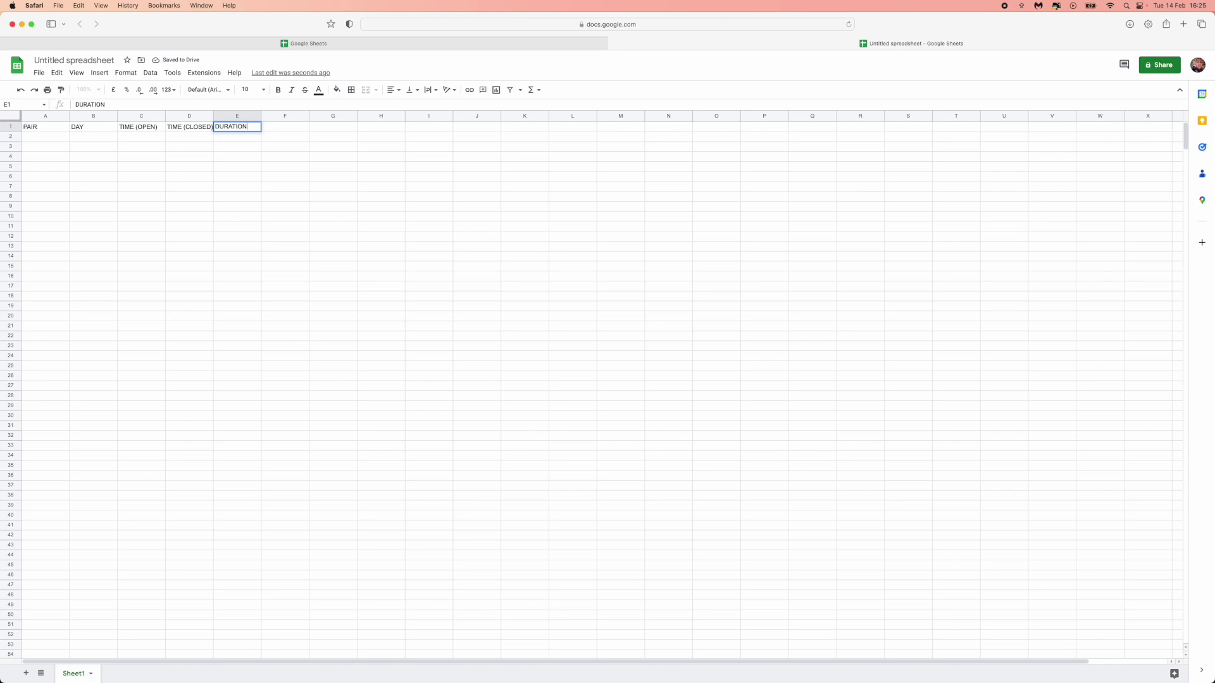
key(Tab)
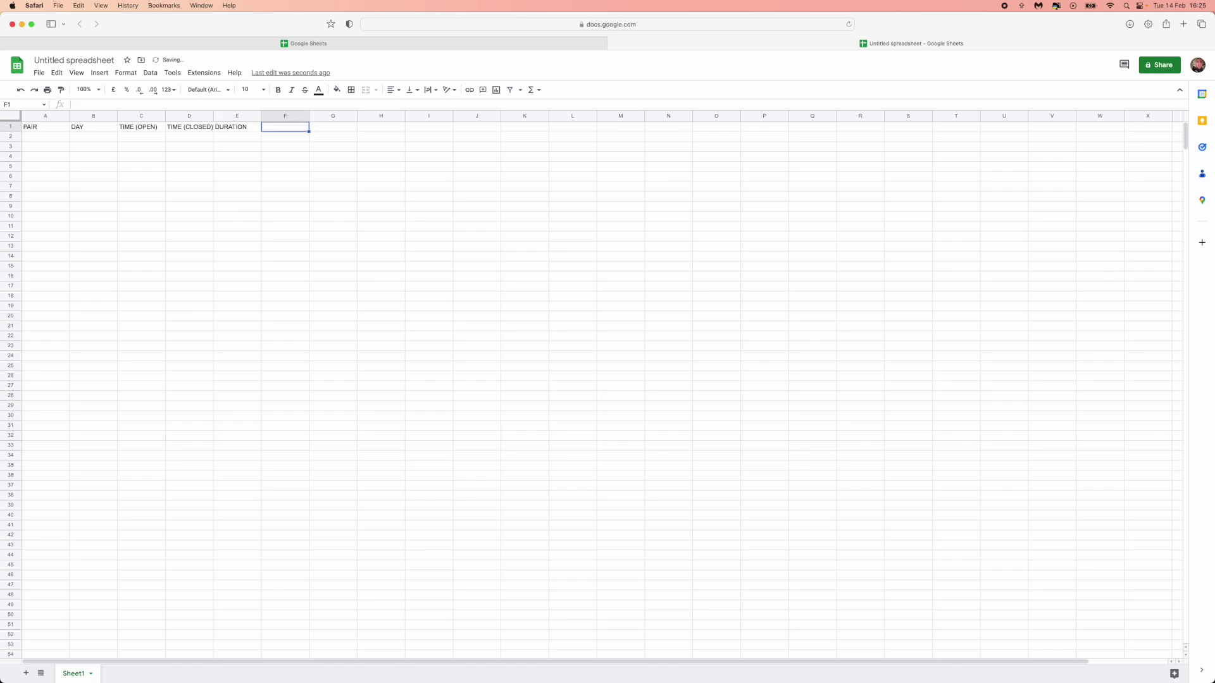
text(SESSION)
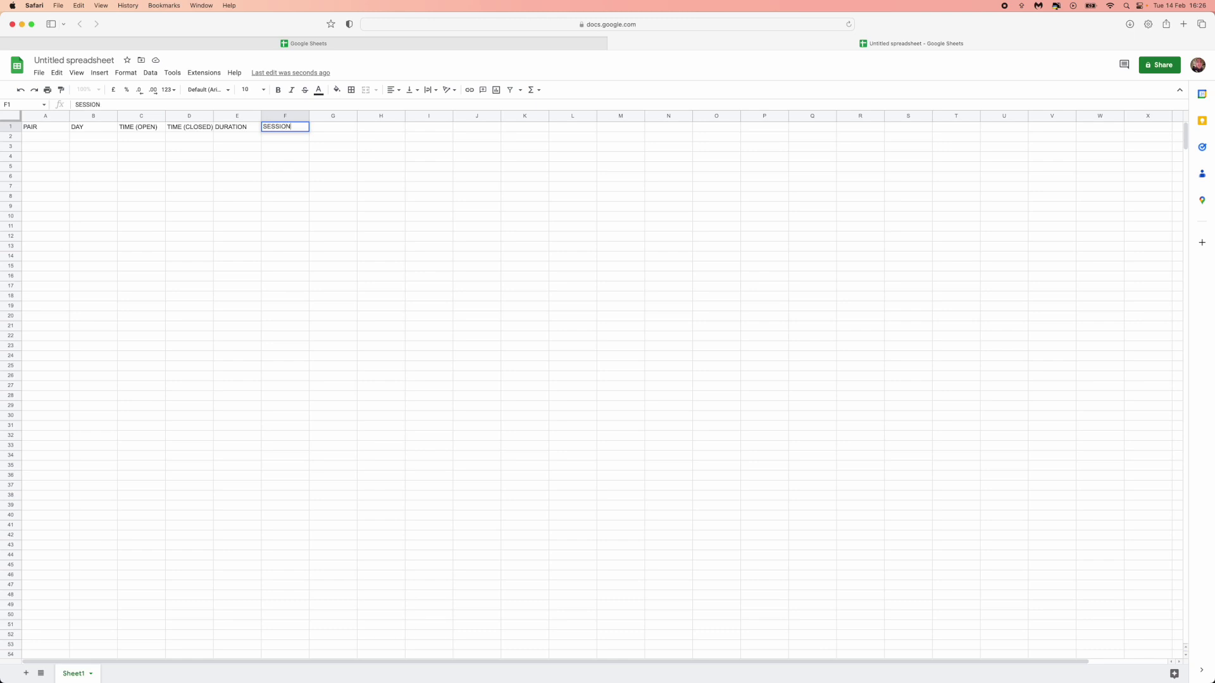
key(Tab)
text(LONG S)
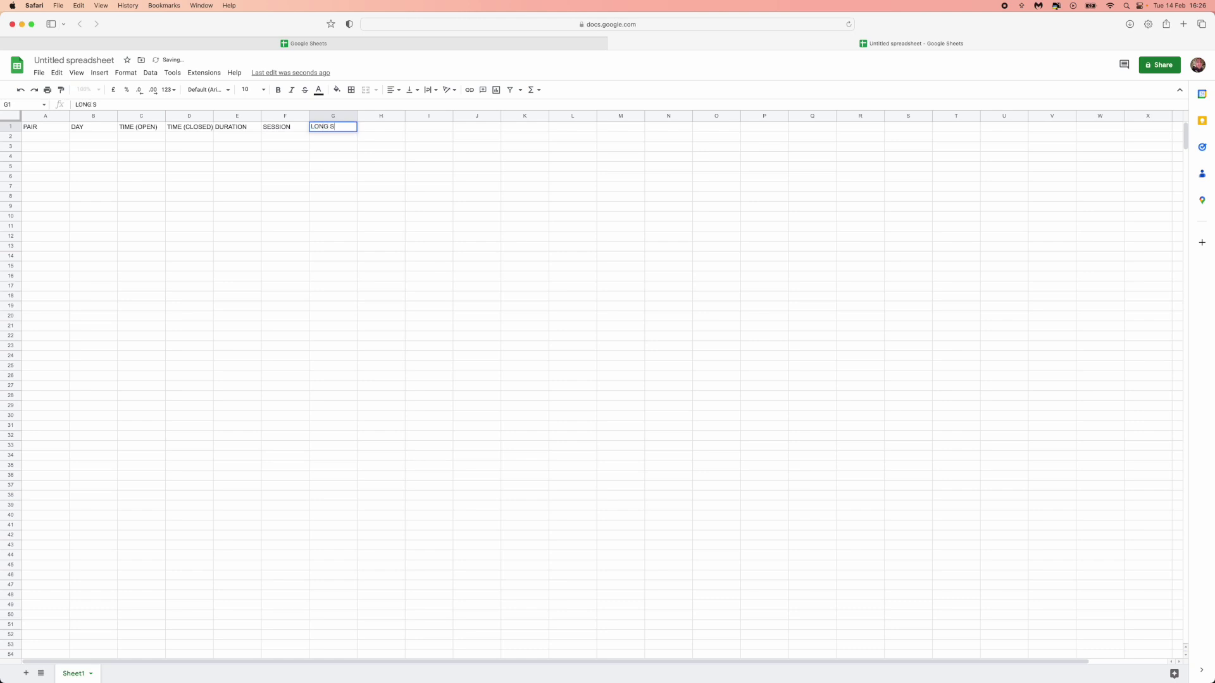
key(BackSpace)
text(/SHORT)
key(Tab)
Enter the headers ENTRY, STOP LOSS, OUTCOME and RR - RISK REWARD in cells H1 to K1.
text(ENTRY)
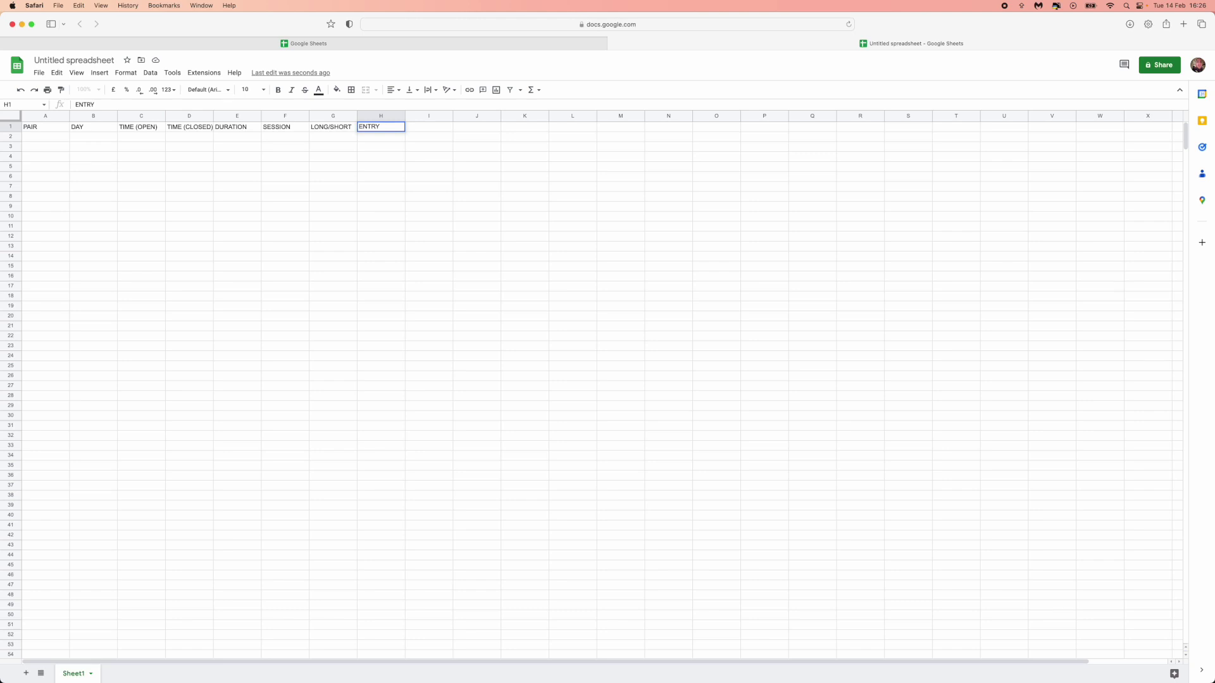
key(Tab)
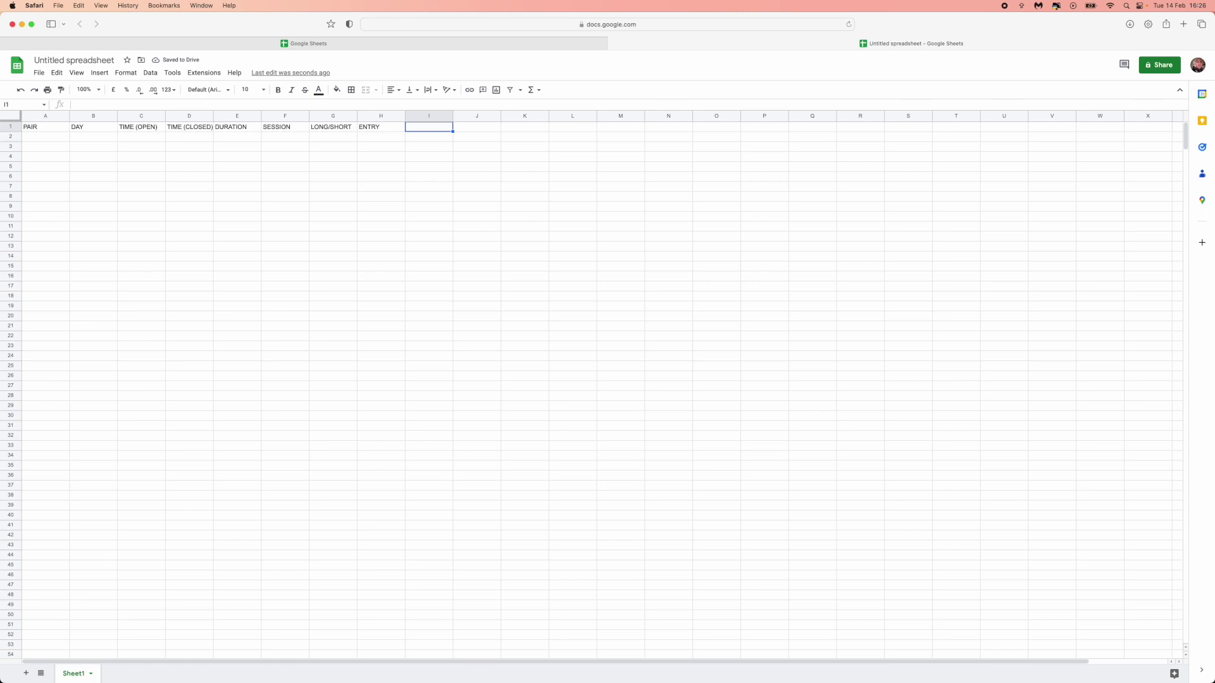
text(STOP LOSS)
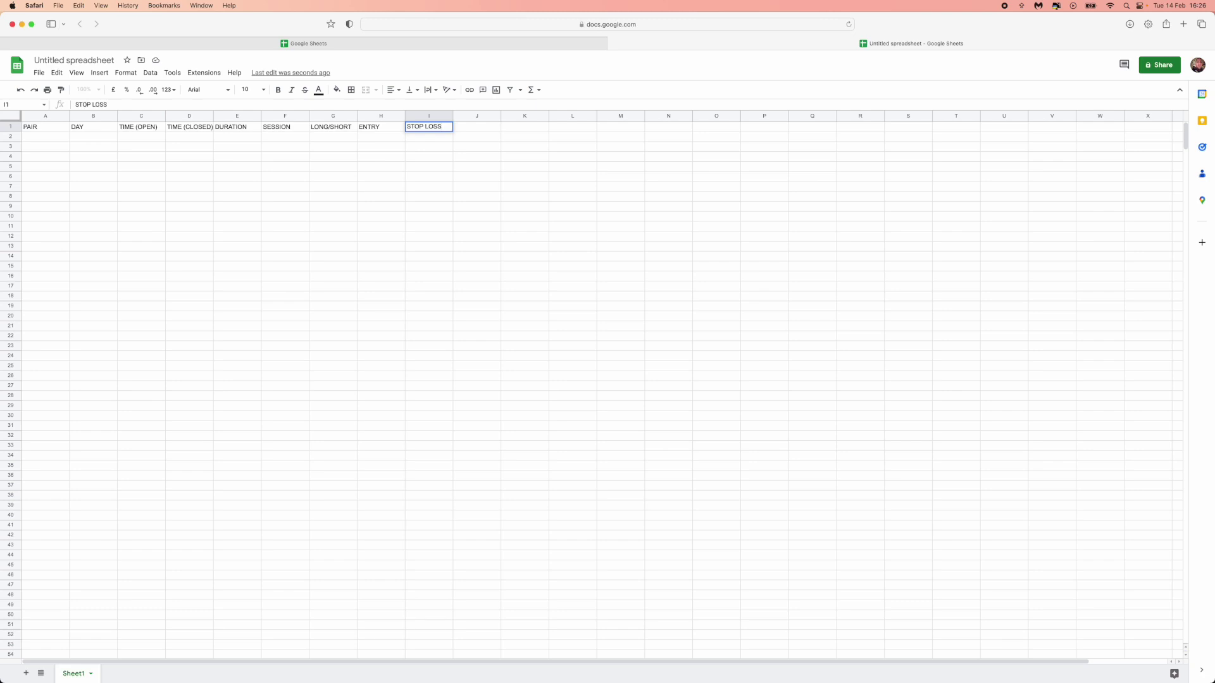
key(Tab)
text(OUTCOME)
key(Tab)
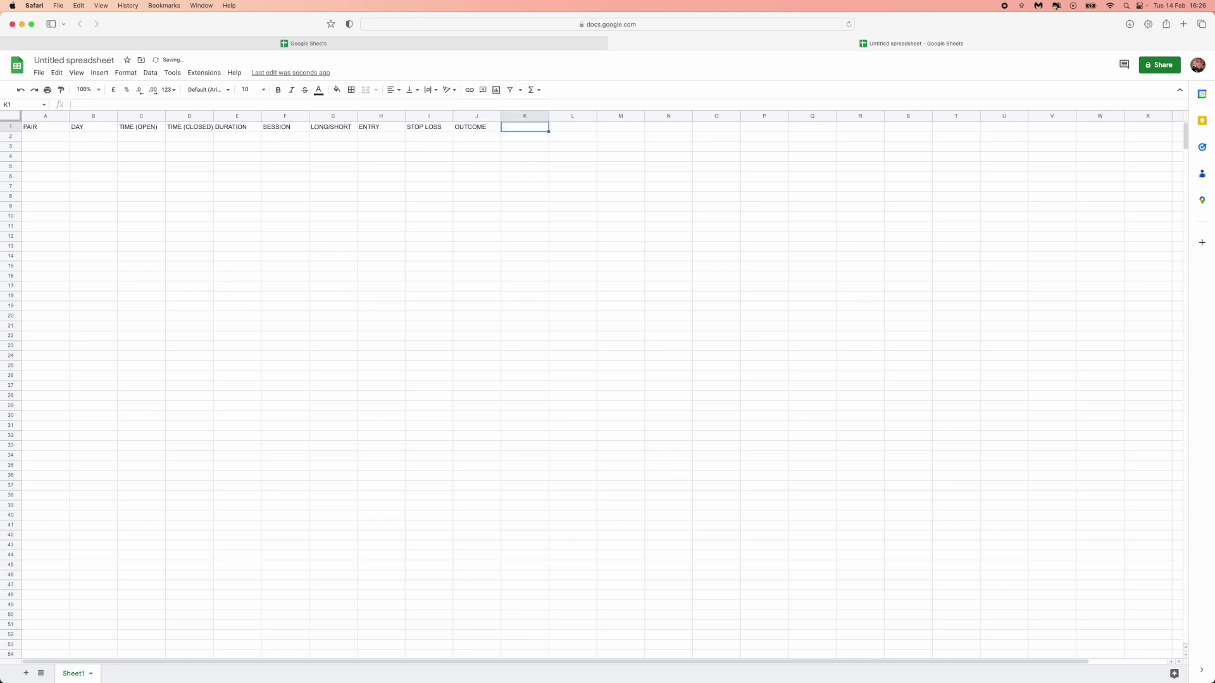
text(RR - RIS)
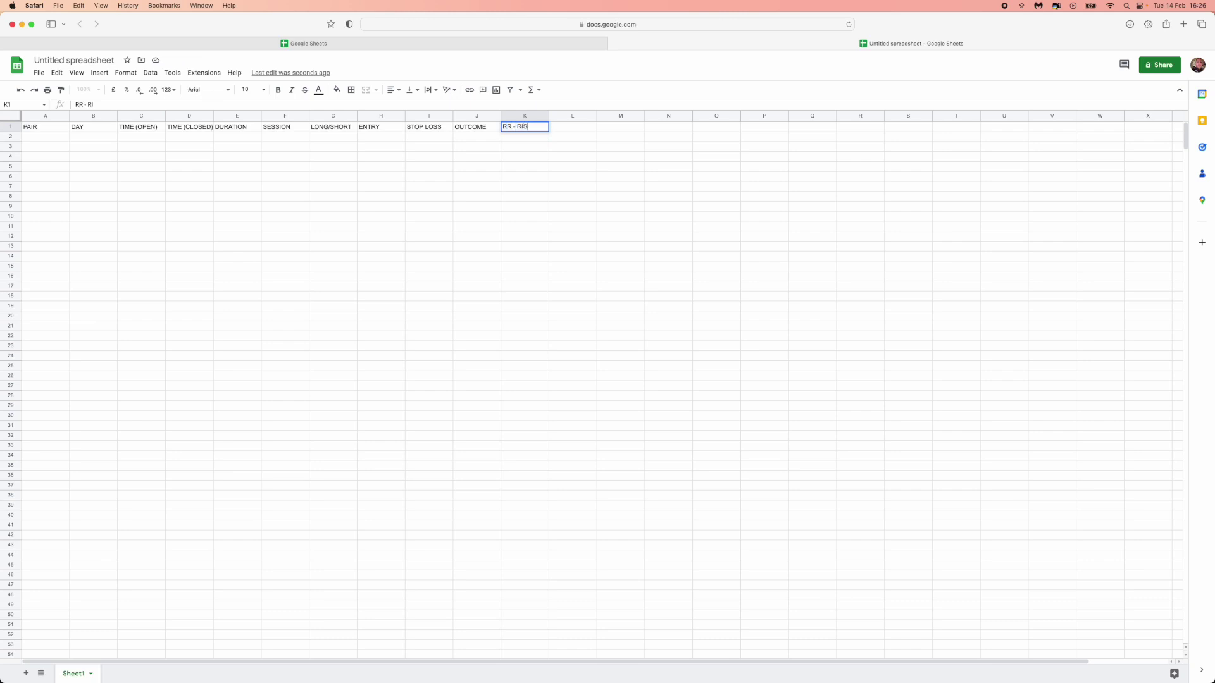
text(K REWARD)
Widen column K so the full RR - RISK REWARD header fits inside it.
click(601, 117)
click(577, 117)
click(638, 129)
click(674, 129)
click(737, 129)
drag(549, 116, 566, 115)
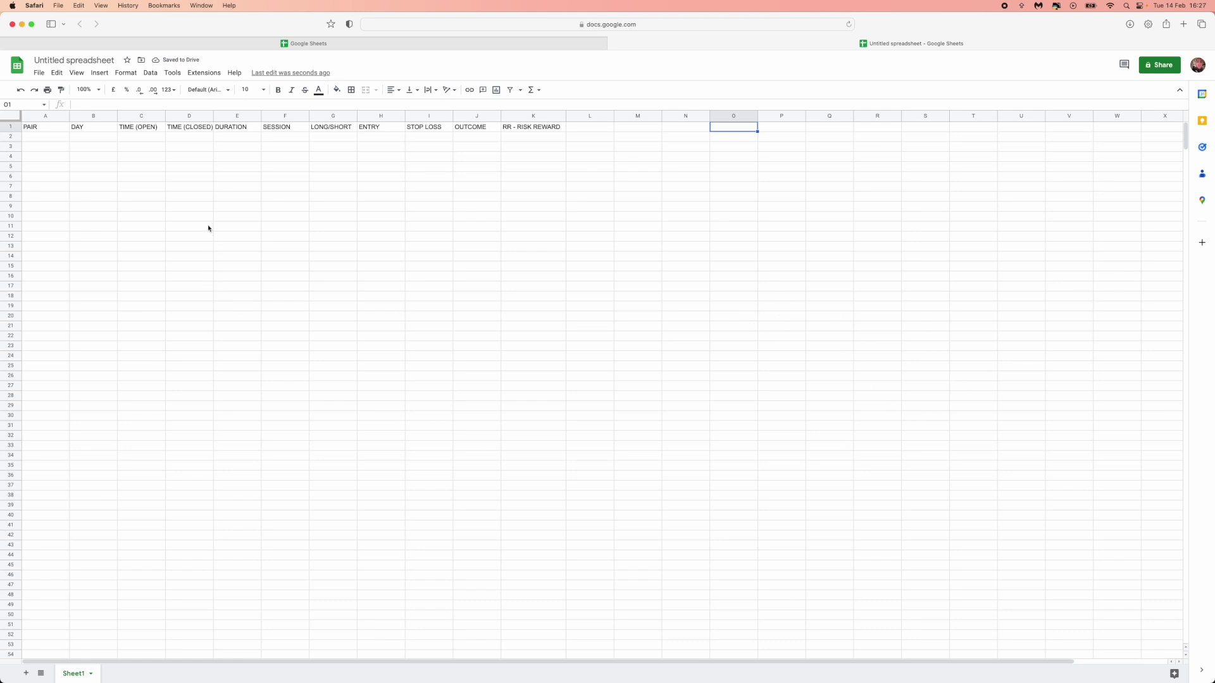
Apply alternating colours to A1:K100 using the default style with the blue-grey header.
drag(49, 126, 559, 469)
click(136, 72)
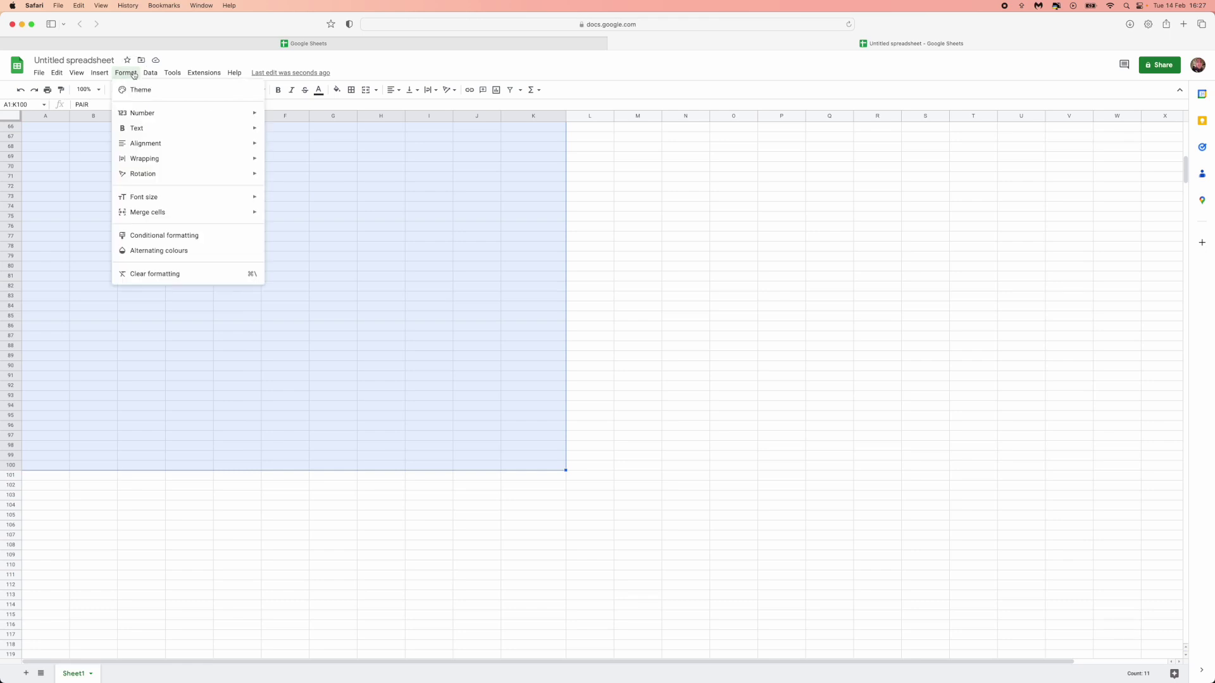
click(158, 251)
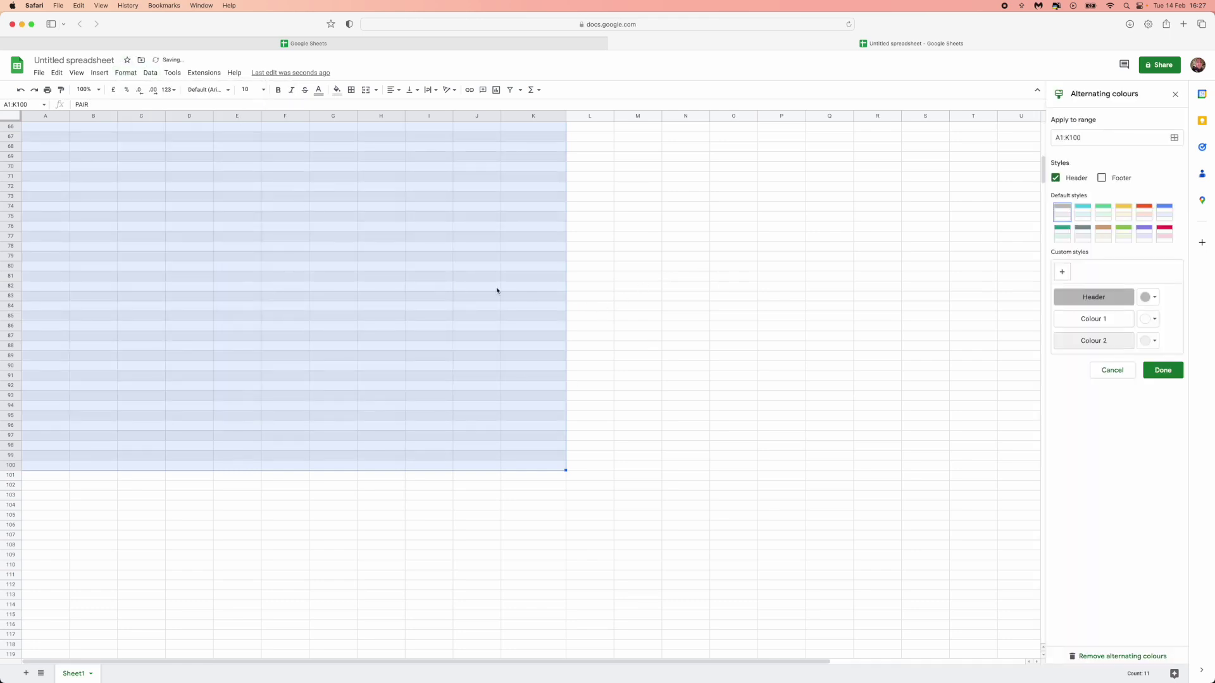
scroll(493, 291, up, 15)
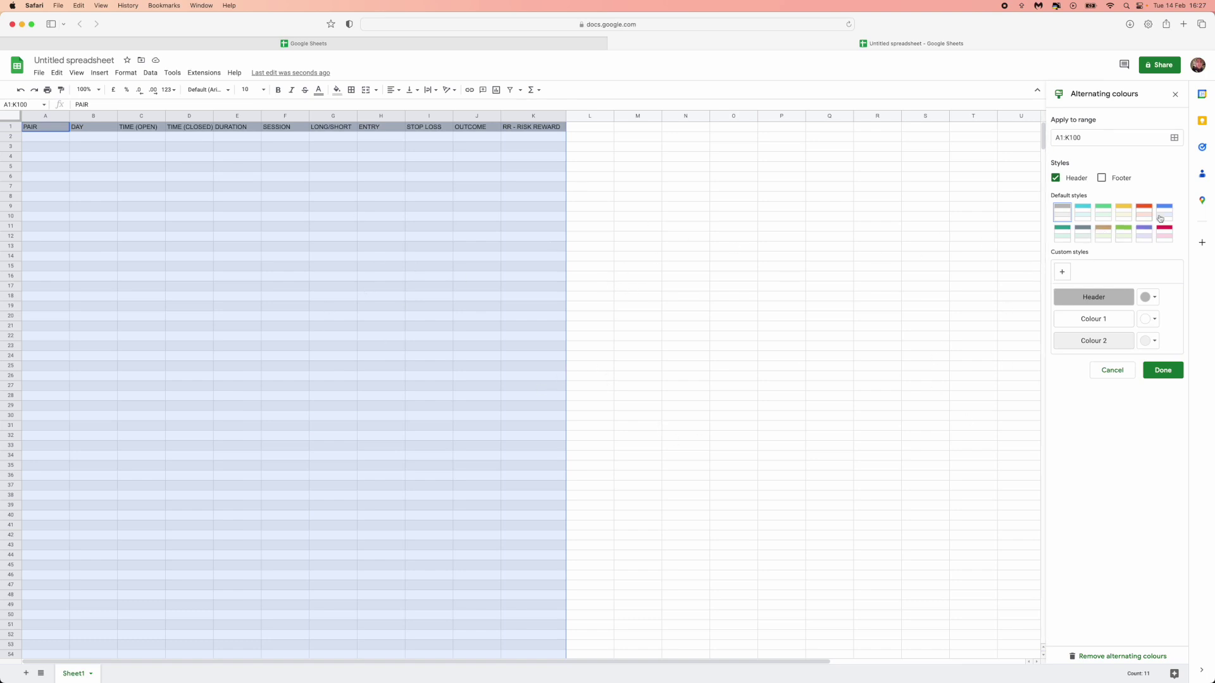
click(1082, 234)
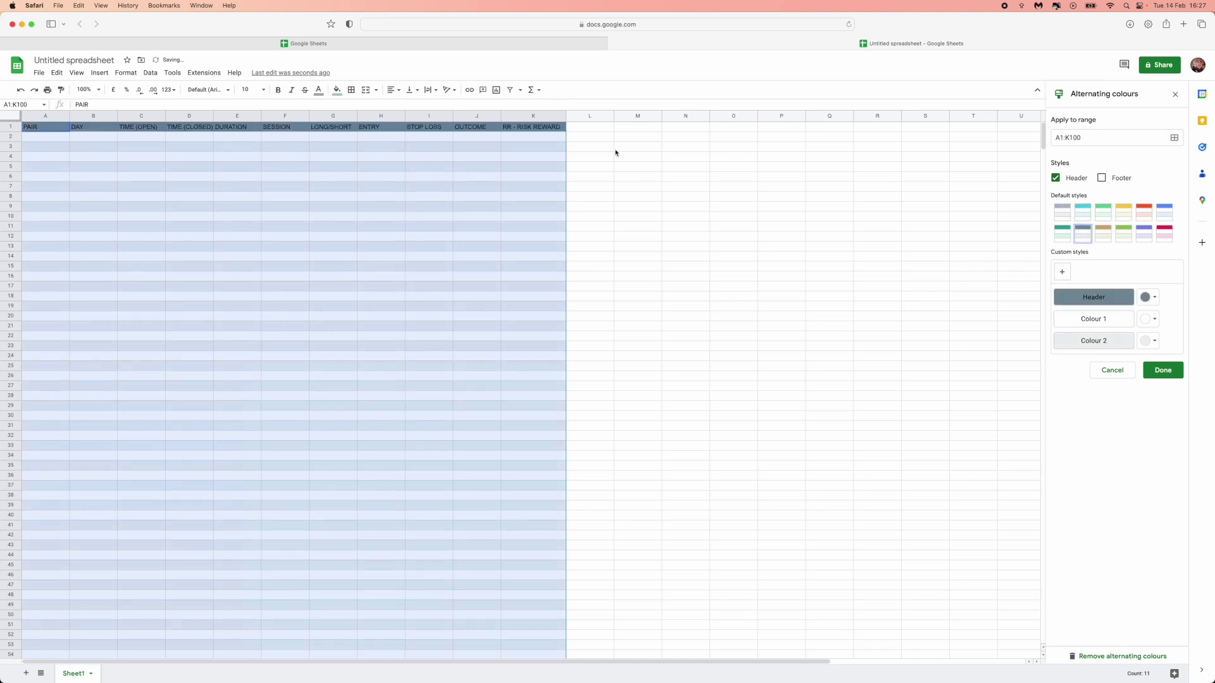
click(548, 167)
Format the header row A1:K1 as bold, centred, white text.
drag(39, 126, 533, 126)
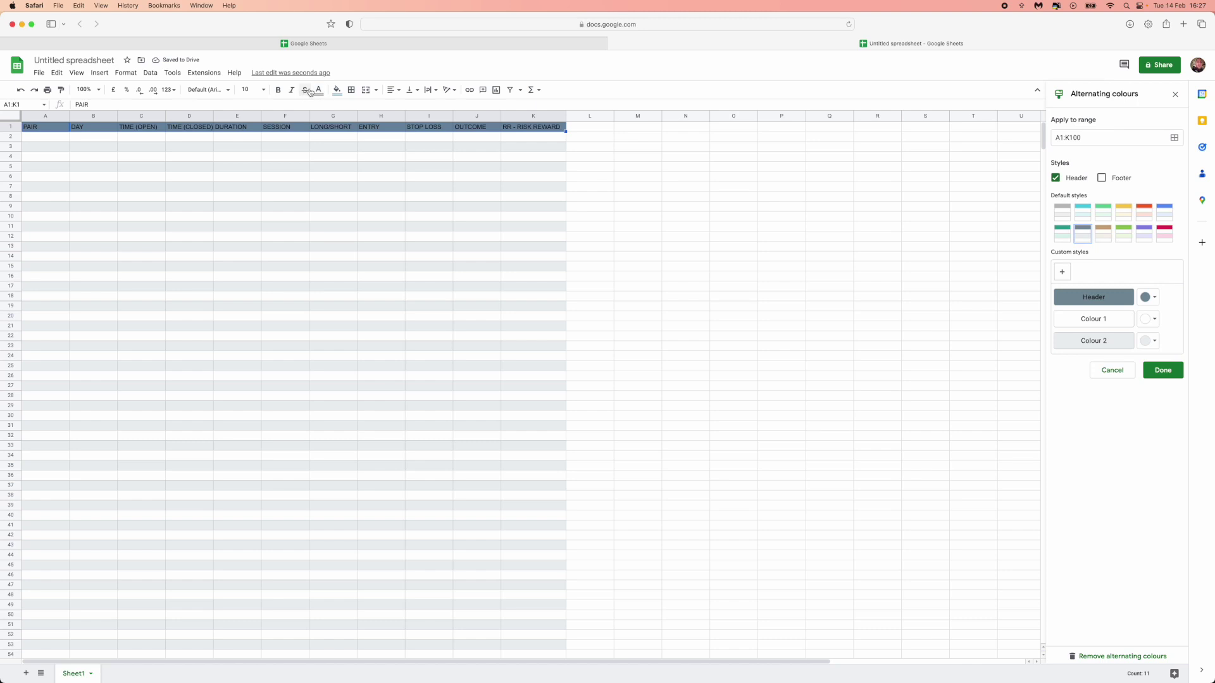
click(277, 92)
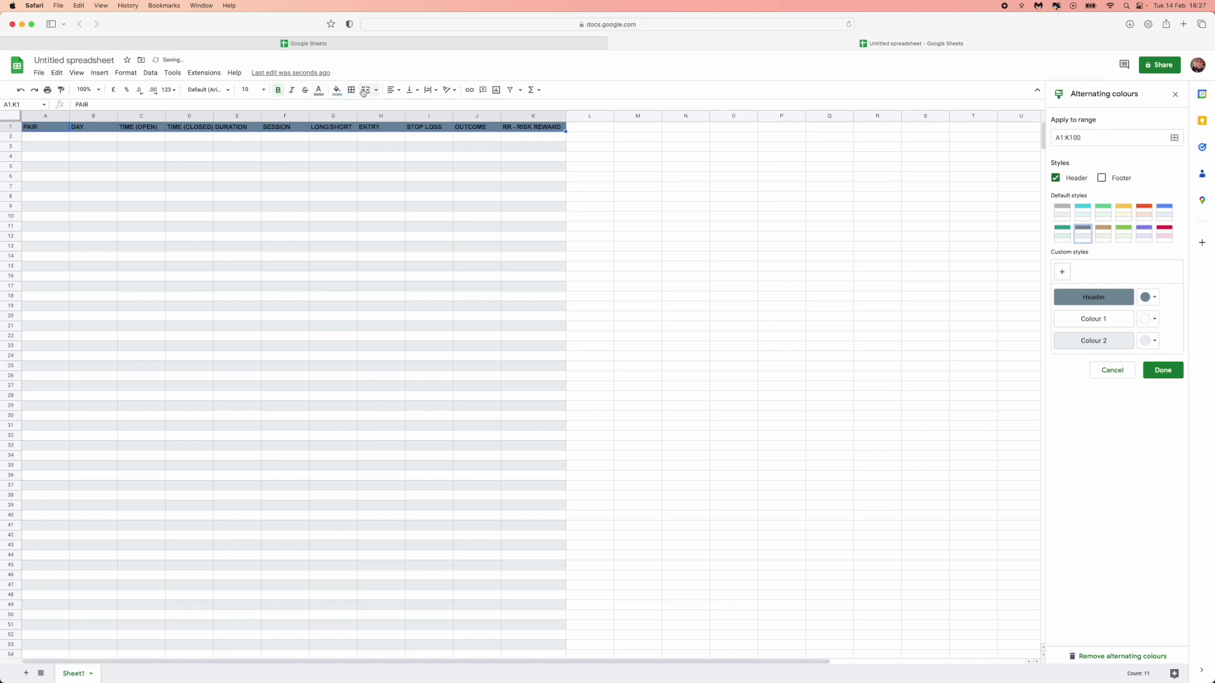
click(392, 89)
click(402, 105)
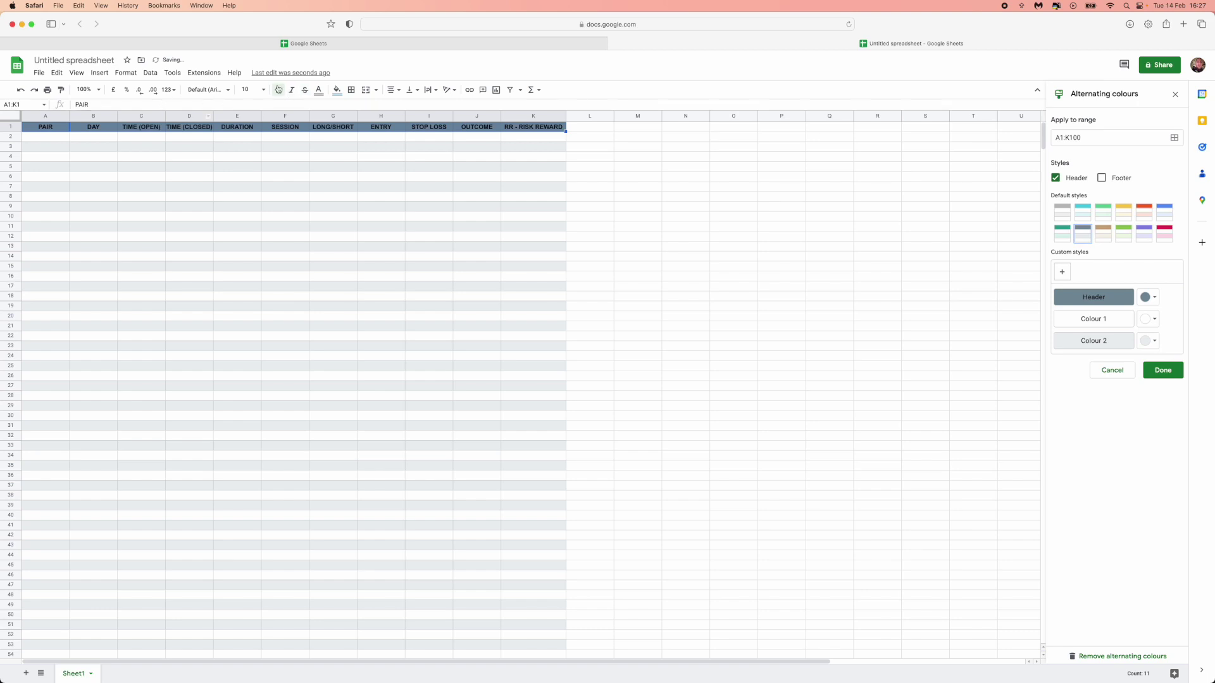
click(319, 91)
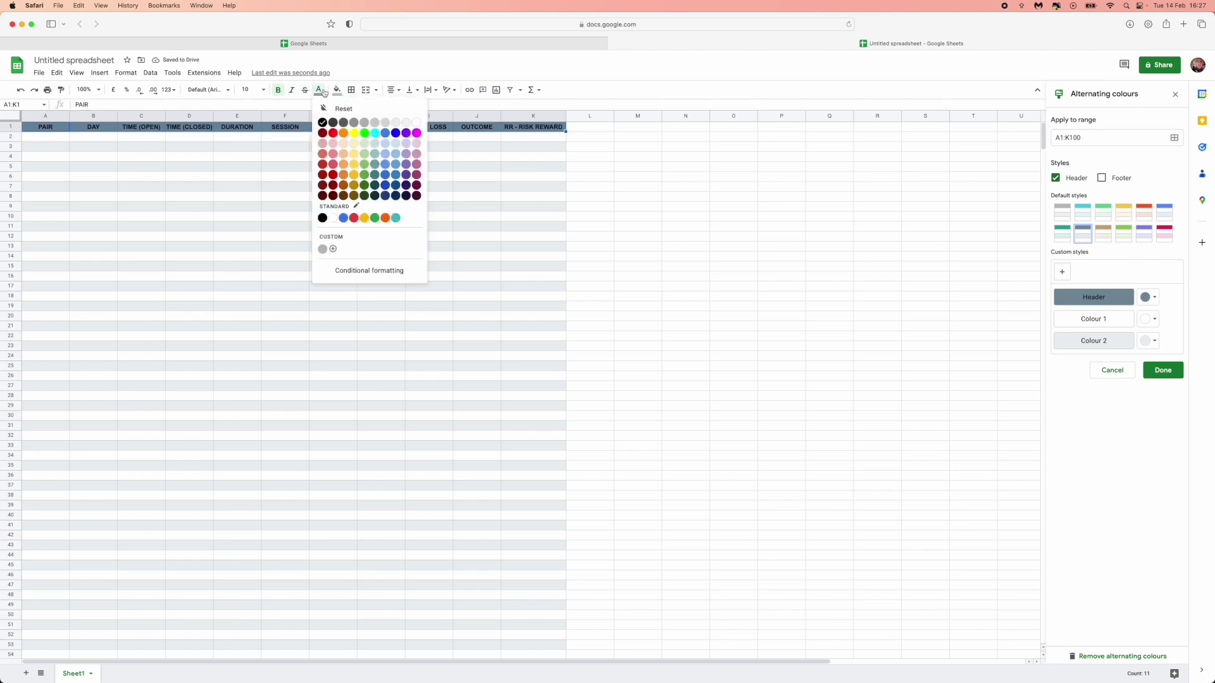
click(416, 122)
click(592, 158)
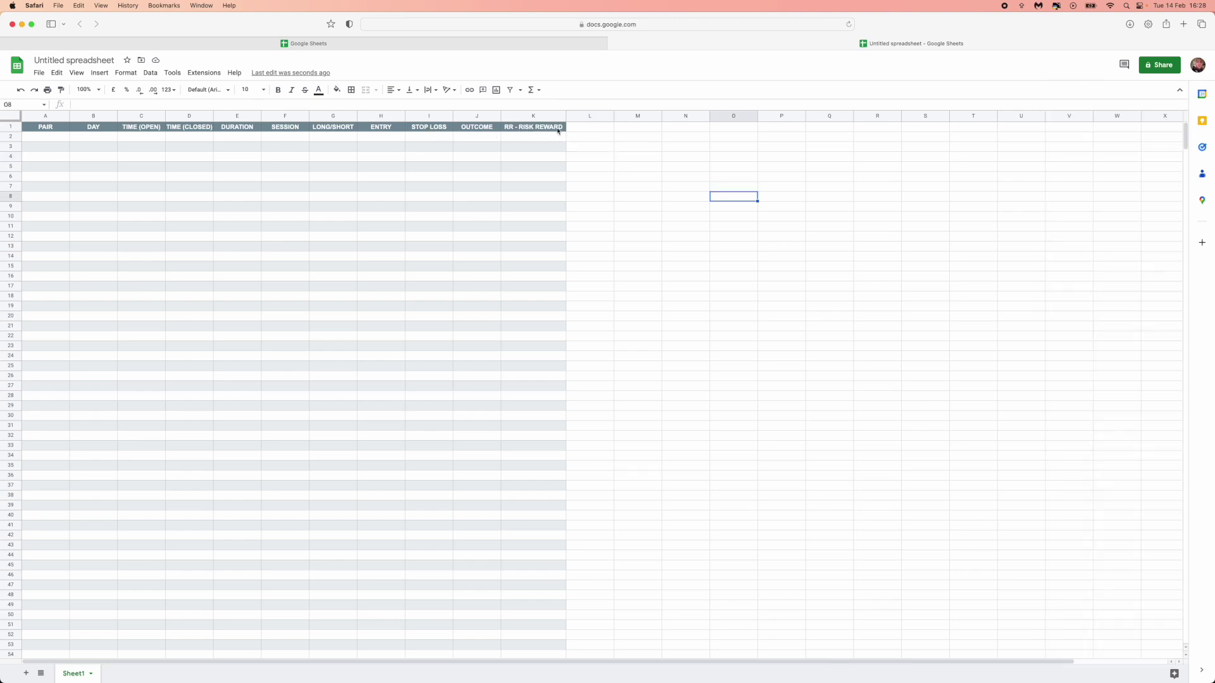
click(589, 127)
click(643, 129)
click(701, 131)
key(Right)
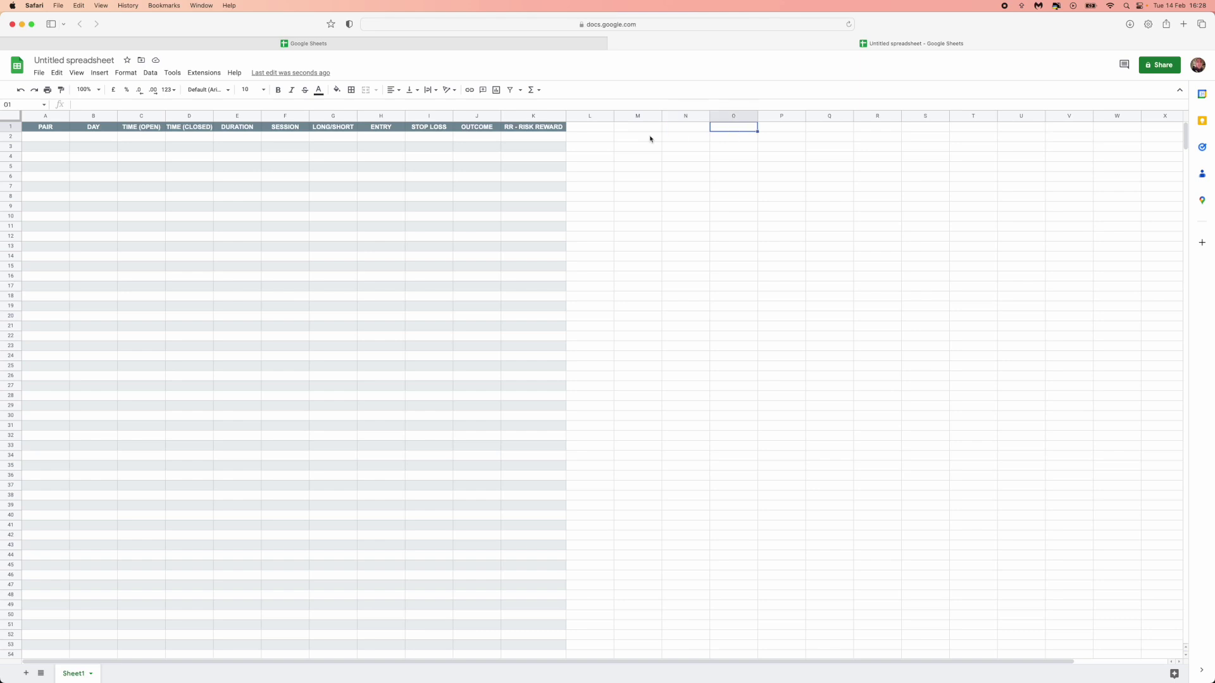
click(601, 130)
Create a drop-down in cell A2 under PAIR with EURUSD as its first option.
click(53, 138)
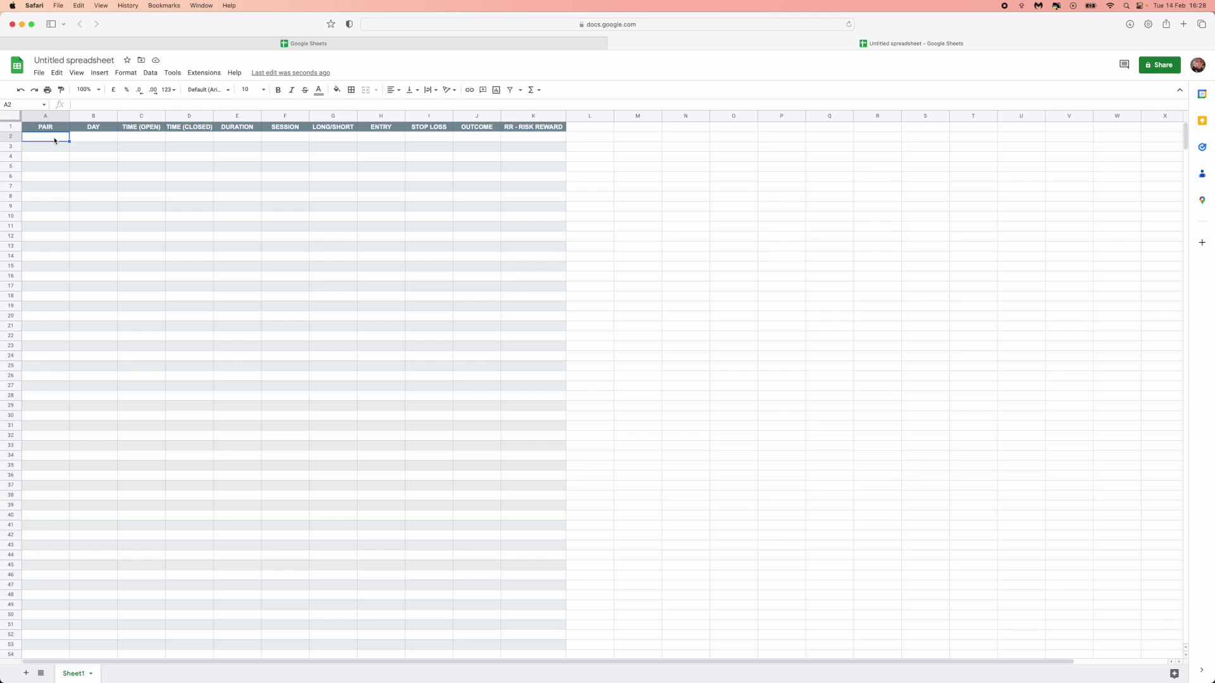
right_click(54, 140)
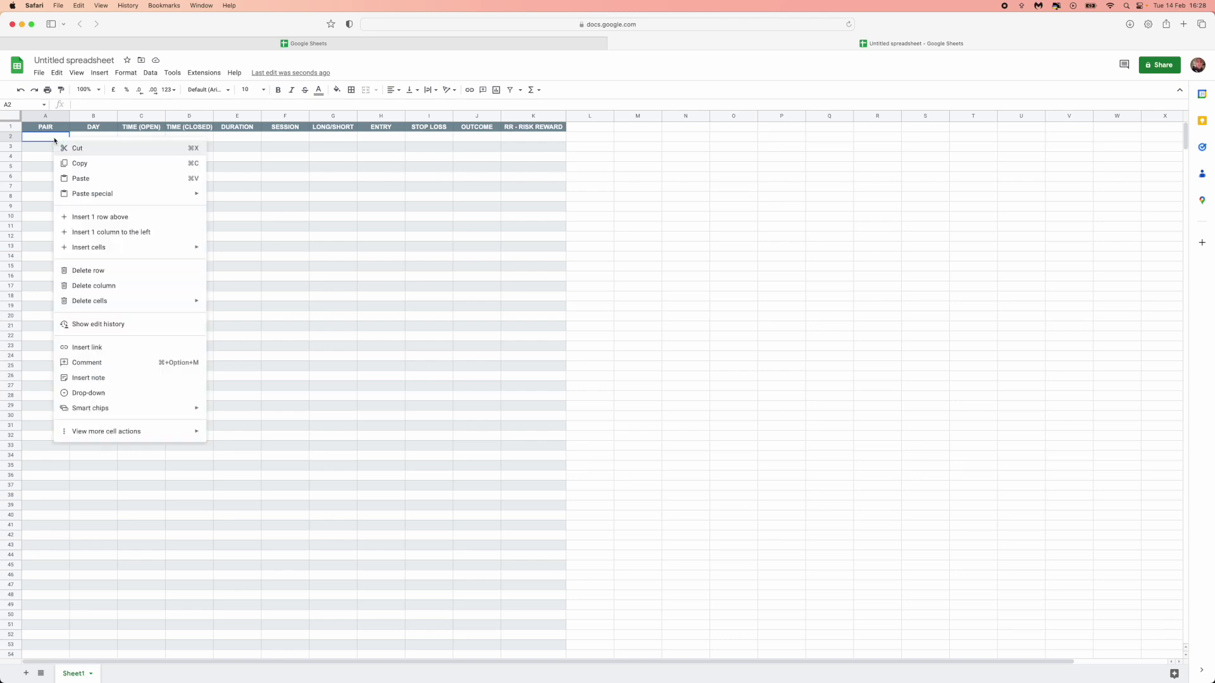
click(103, 394)
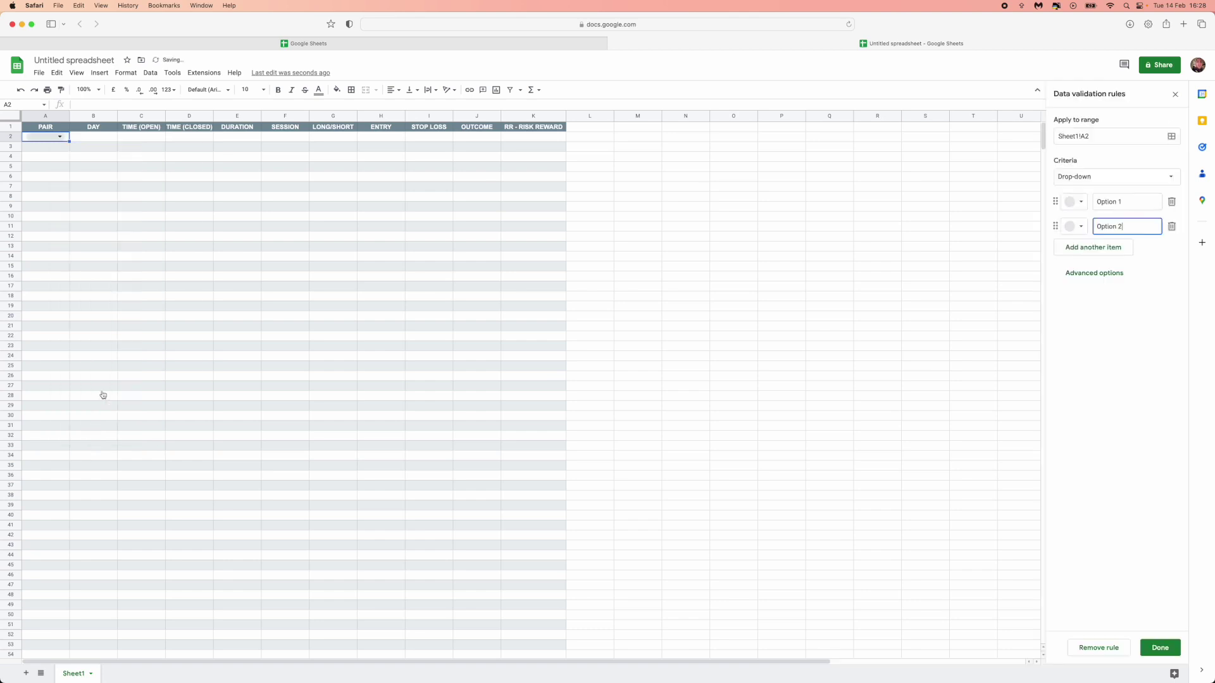
click(1134, 204)
text(Opti)
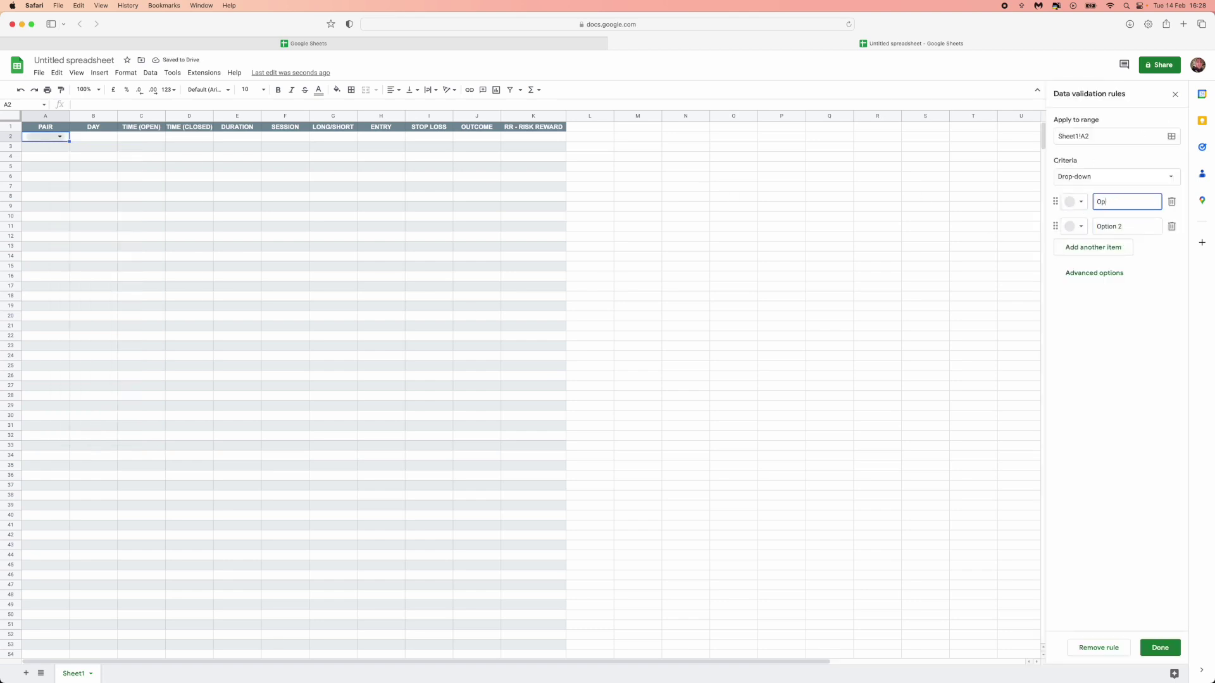
key(BackSpace)
text(ERU)
key(BackSpace)
key(BackSpace)
text(URUSD)
Set the drop-down's second option to GBPUSD and add US30 as a third option.
key(Tab)
key(Tab)
key(Tab)
key(Tab)
text(GBPUSD)
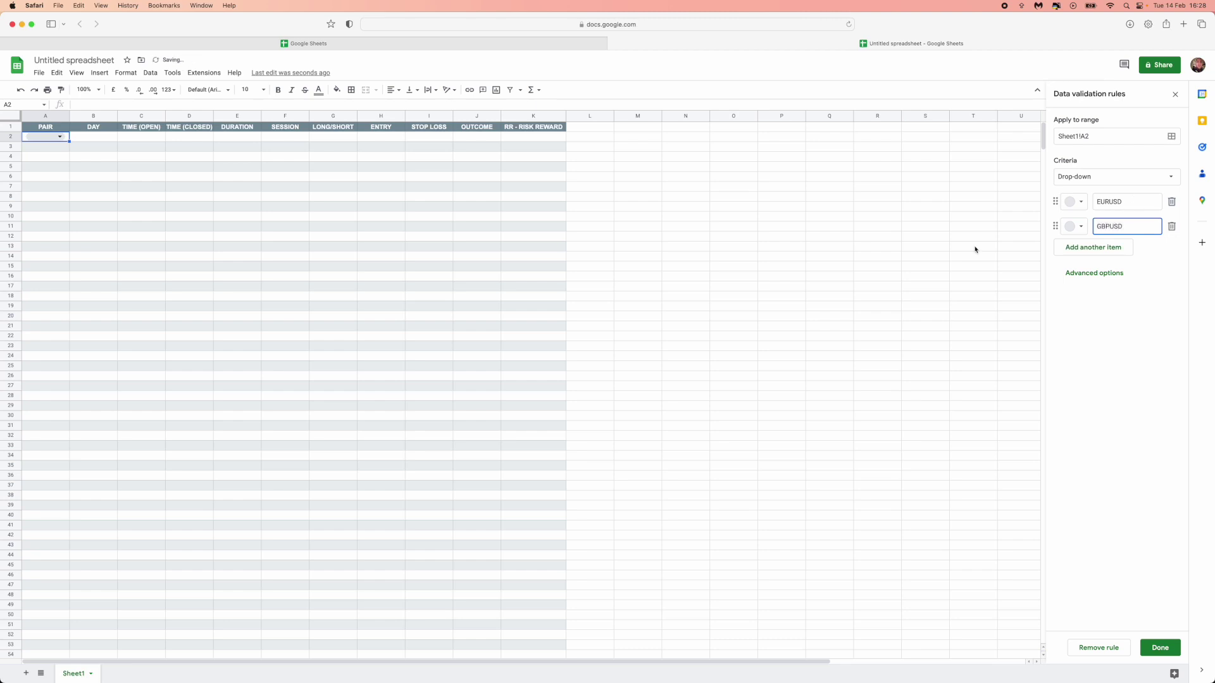
click(1086, 253)
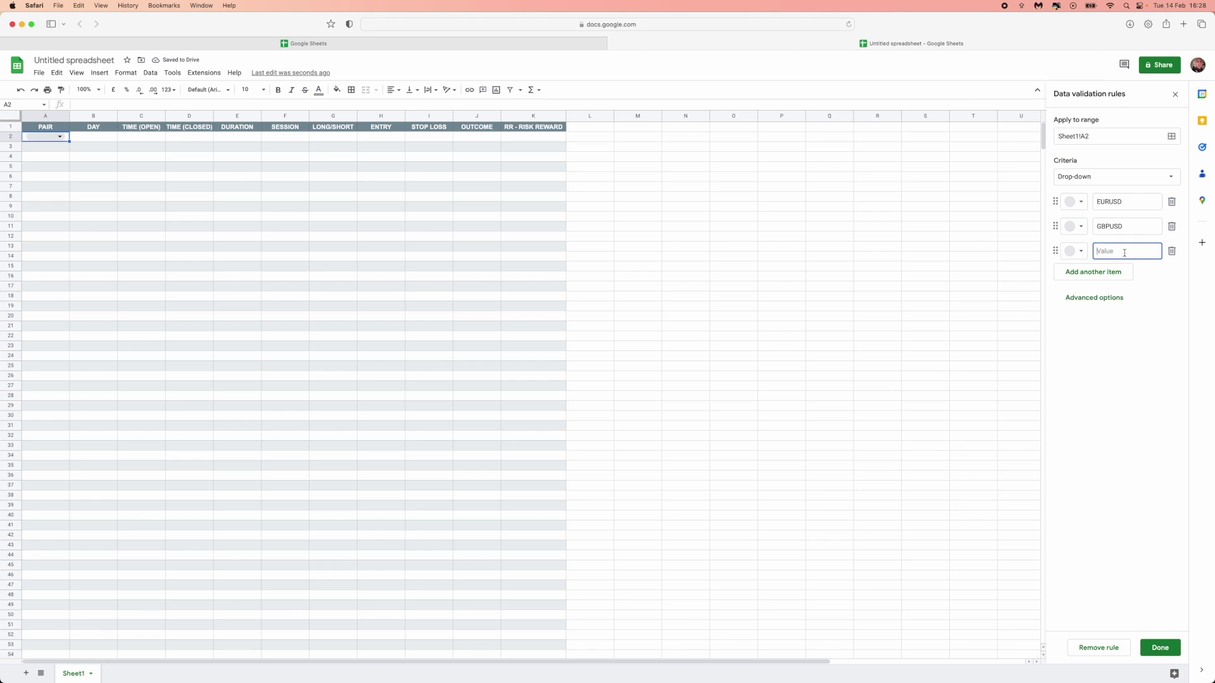
text(US30)
Change the drop-down's display style to Arrow and fill it from A2 down to A99.
click(1068, 298)
click(1061, 422)
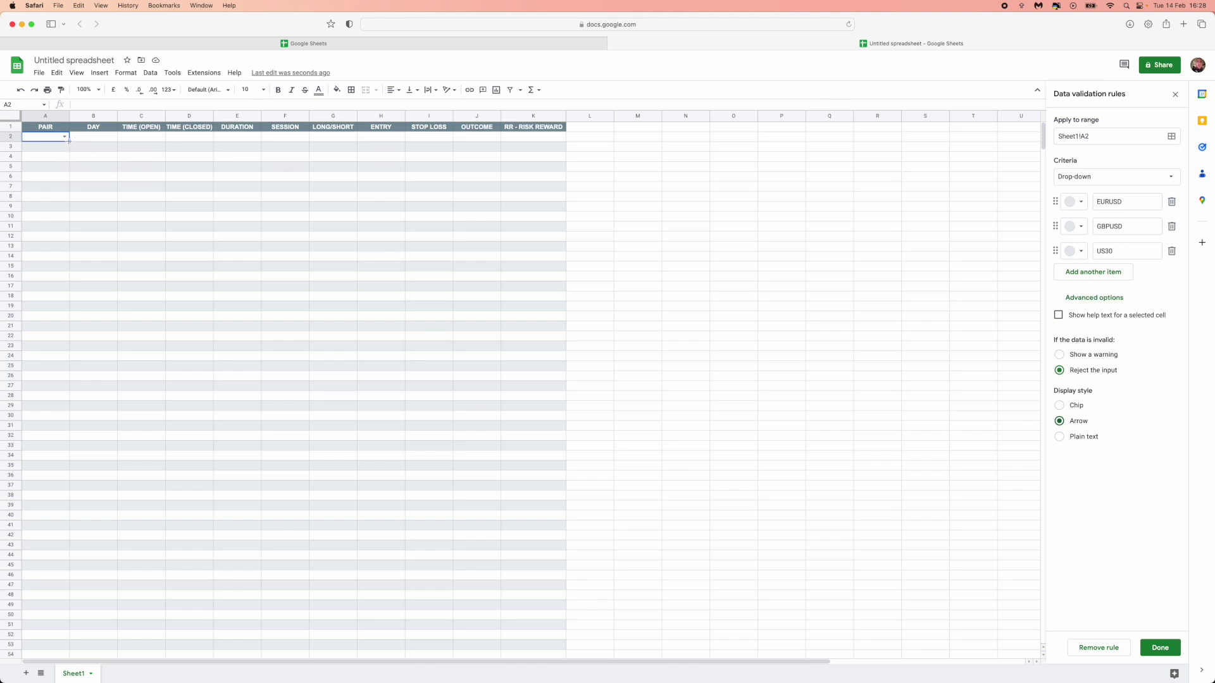
drag(69, 140, 62, 387)
scroll(60, 263, up, 15)
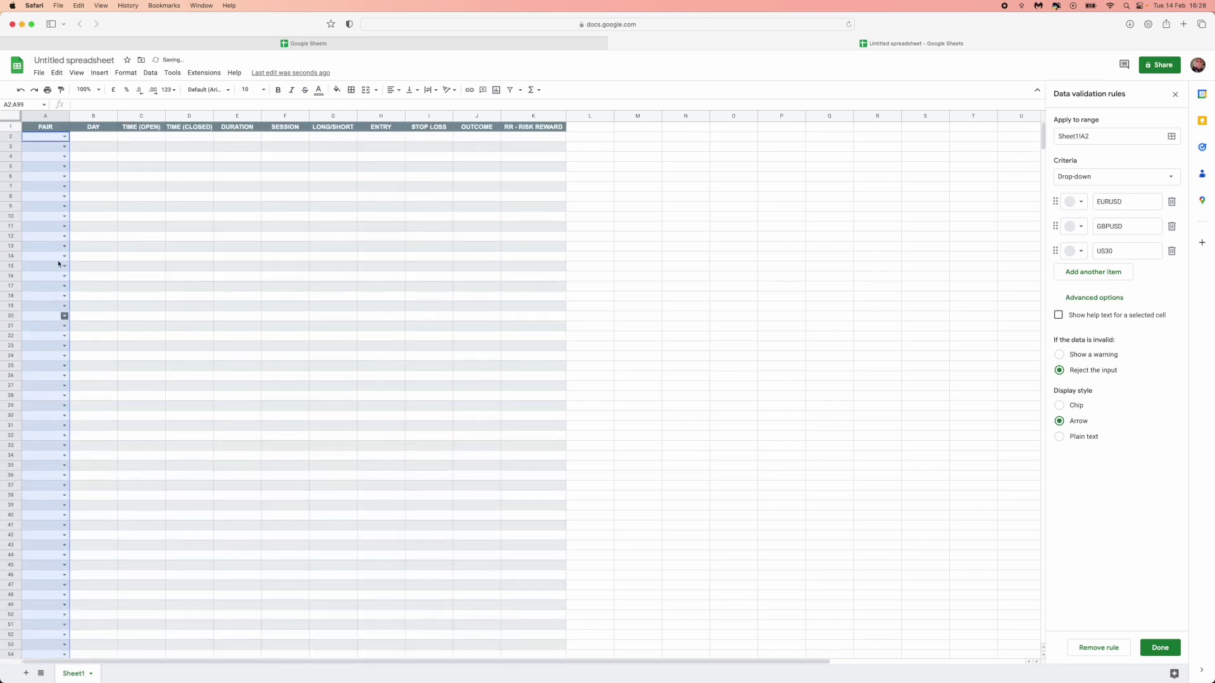
Check the option lists of several copied drop-downs in the PAIR column, such as A5, A16 and A24.
click(44, 187)
click(64, 166)
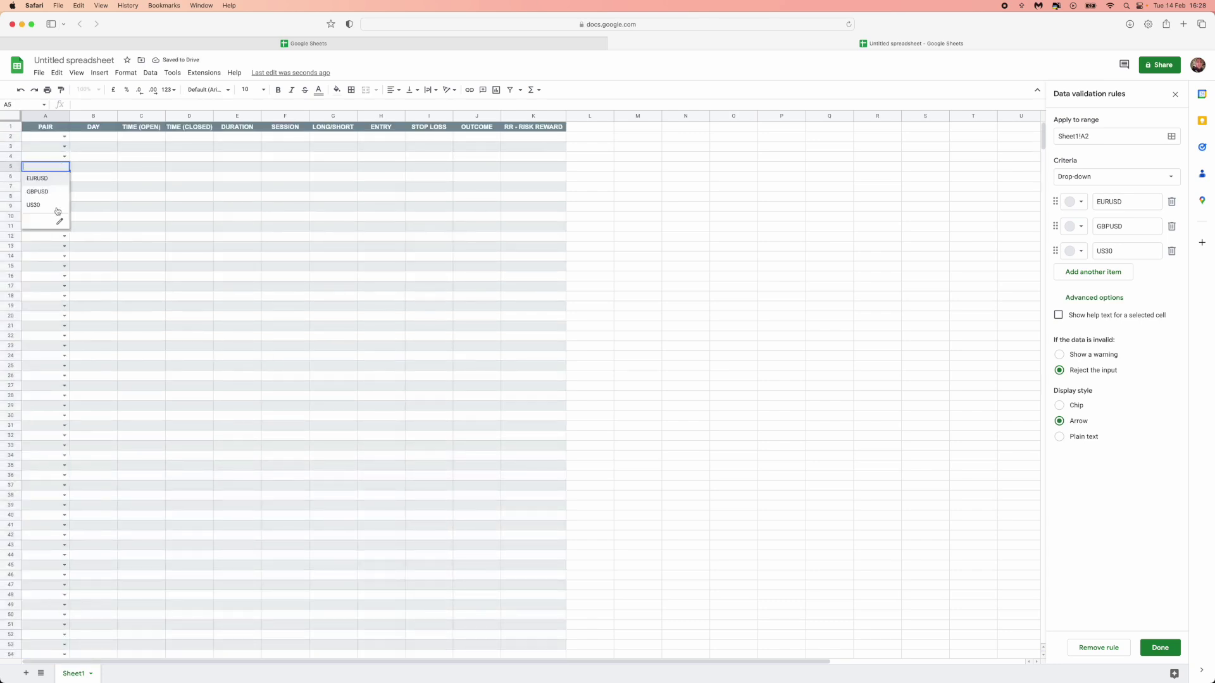
click(50, 277)
click(64, 276)
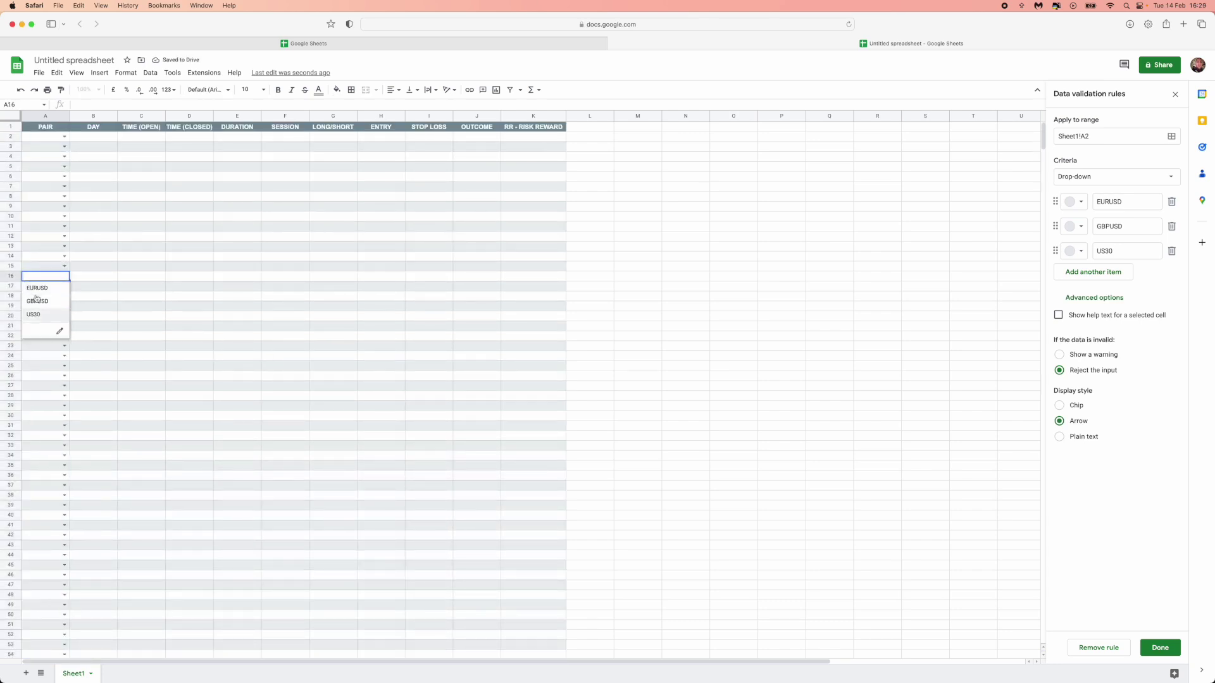
click(64, 356)
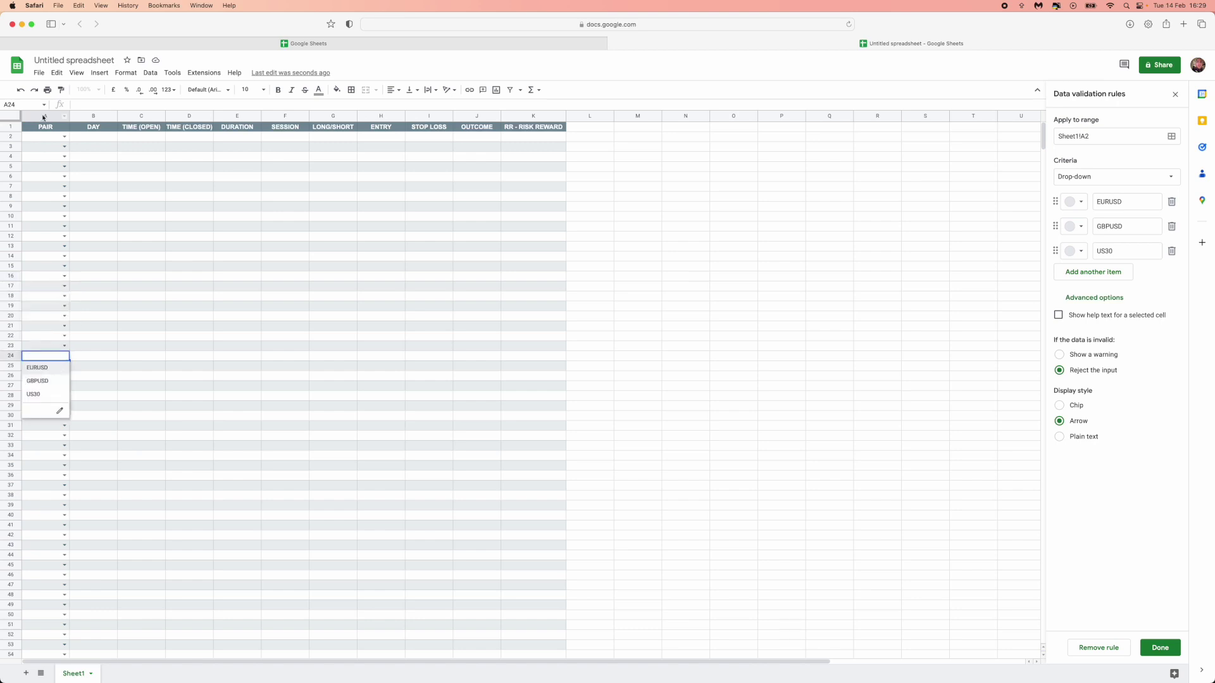
Create a drop-down in cell B2 under DAY with MONDAY as its first option.
click(41, 137)
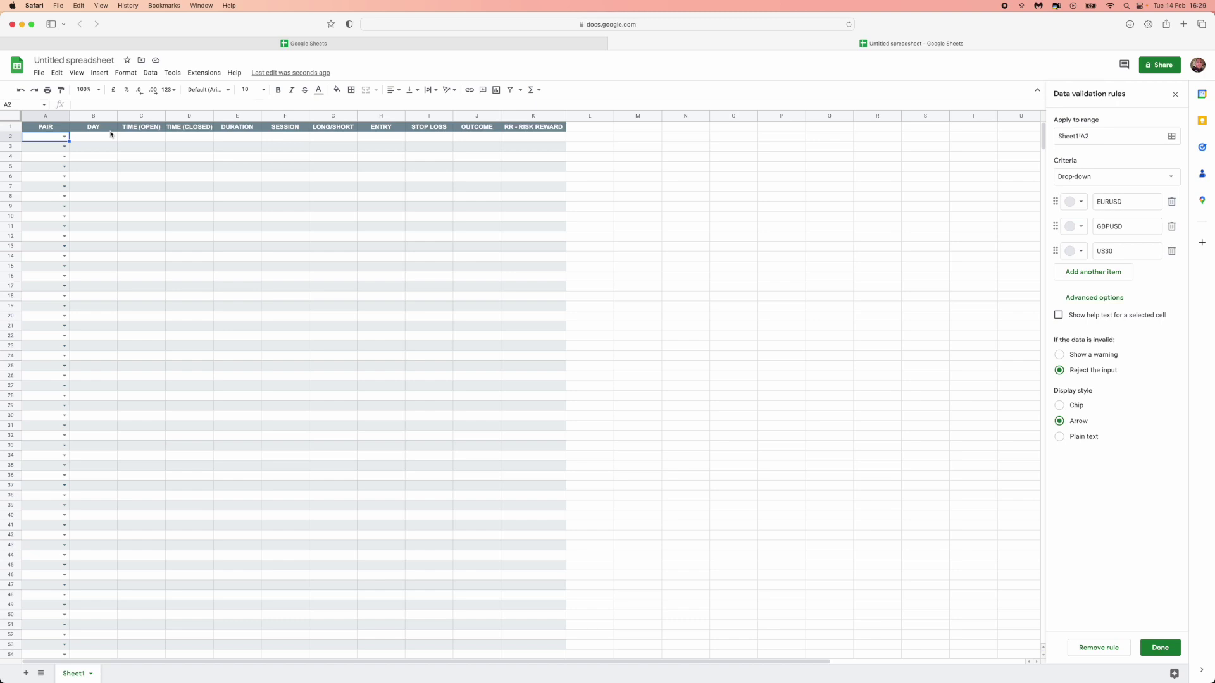
click(110, 136)
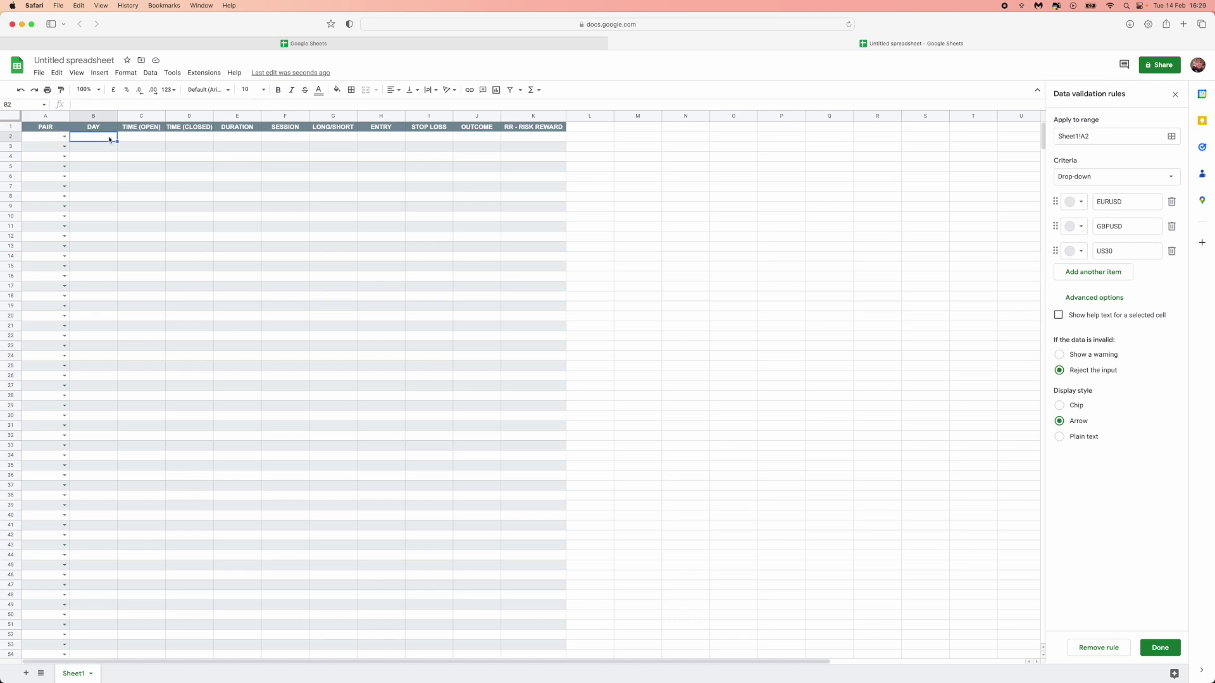
right_click(109, 139)
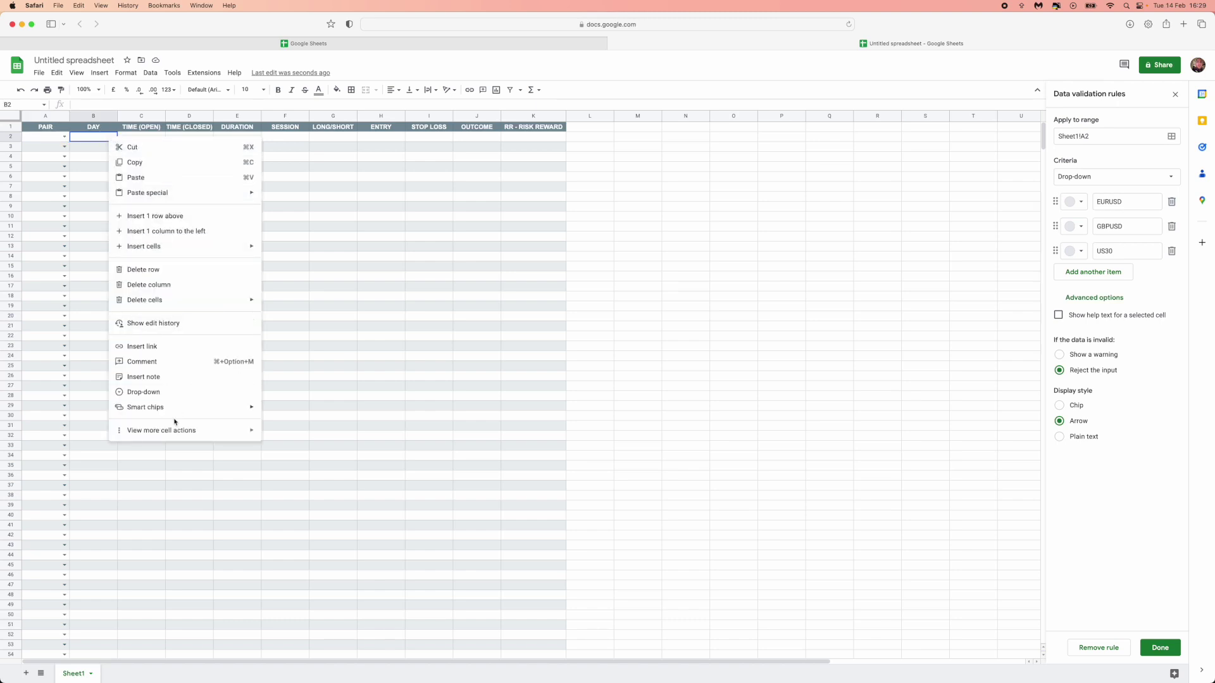
click(146, 392)
drag(1133, 201, 1097, 200)
text(MONDAY)
Set the DAY drop-down's second option to TUESDAY and add WEDNESDAY, THURSDAY and FRIDAY as further options.
key(Tab)
key(Tab)
key(Tab)
text(TUEAS)
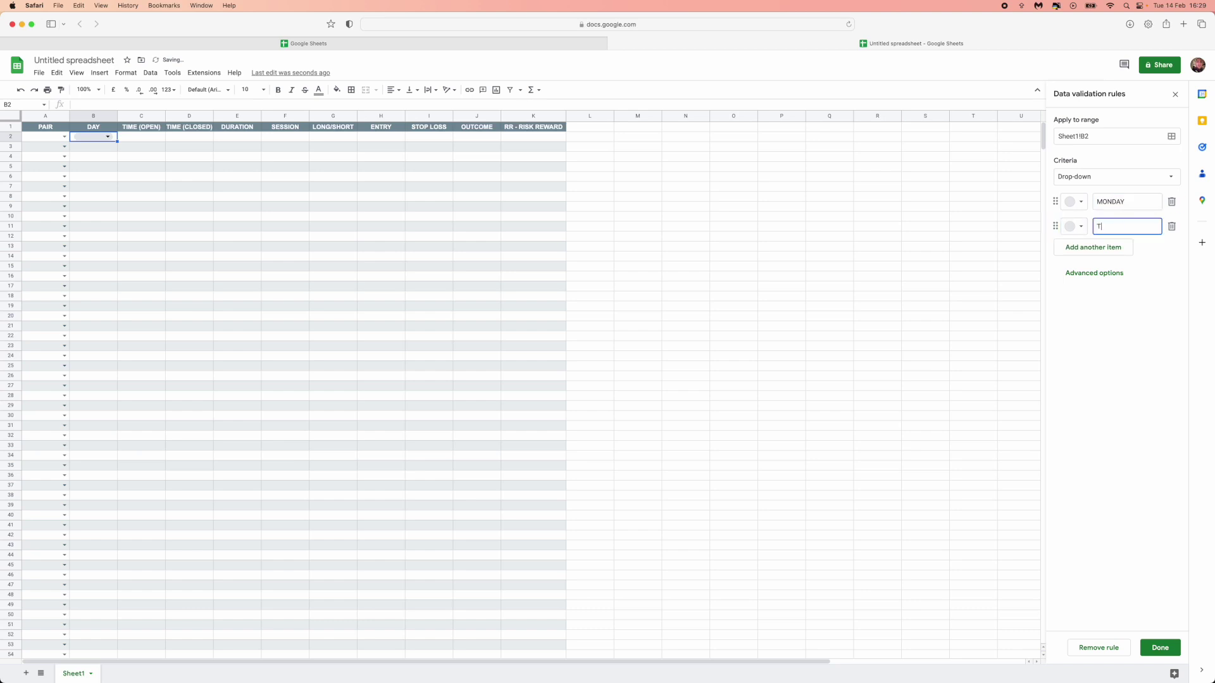
key(BackSpace)
key(BackSpace)
text(SDAY)
key(Return)
text(WEDNESDAY)
key(Return)
text(THURSDAY)
key(Return)
text(FRIDAY)
Change the DAY drop-down's display style to Arrow, fill it down column B and open the option list in B2.
click(1094, 347)
drag(117, 141, 103, 652)
click(112, 157)
click(142, 147)
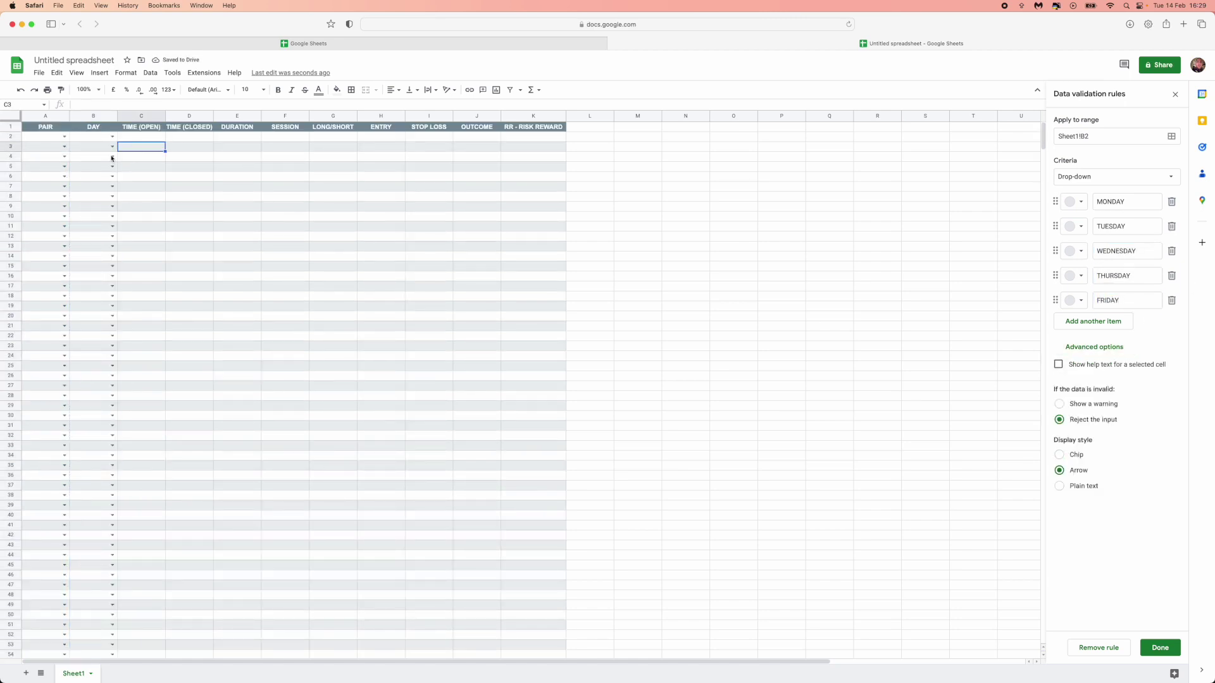
click(112, 137)
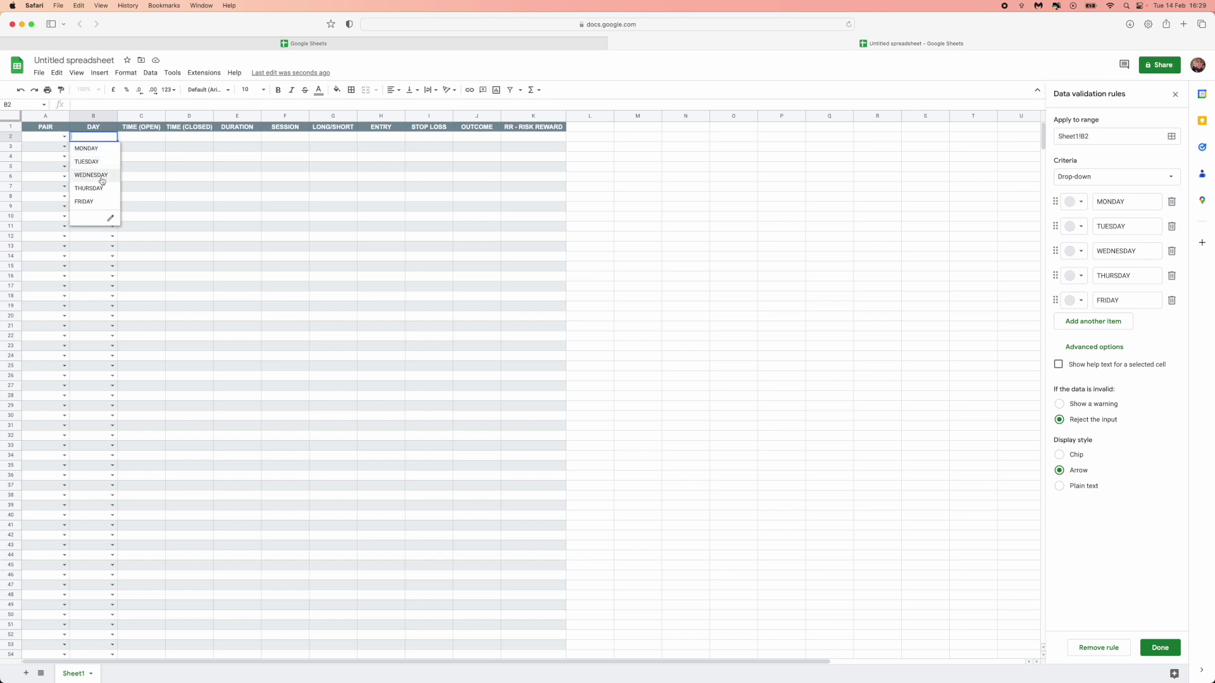
Apply the 3:59 pm time format to cell C2 under TIME (OPEN) and enter 13:00.
click(142, 138)
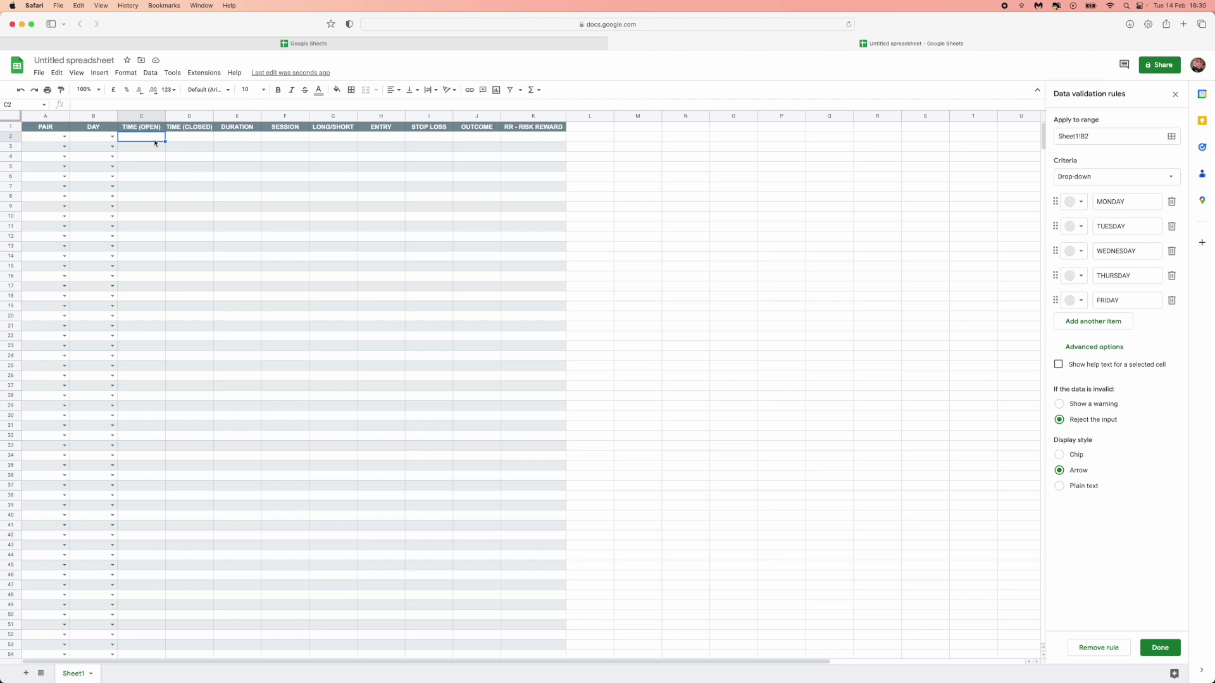
click(127, 74)
mouse_move(251, 115)
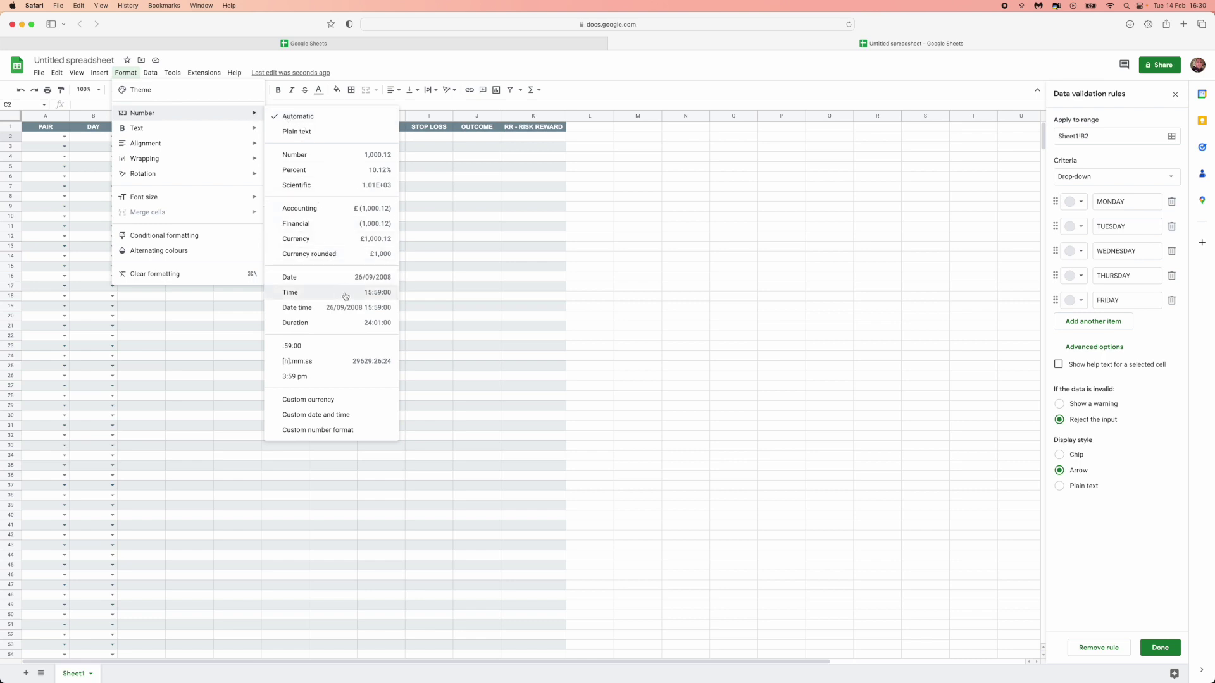
click(311, 378)
text(13)
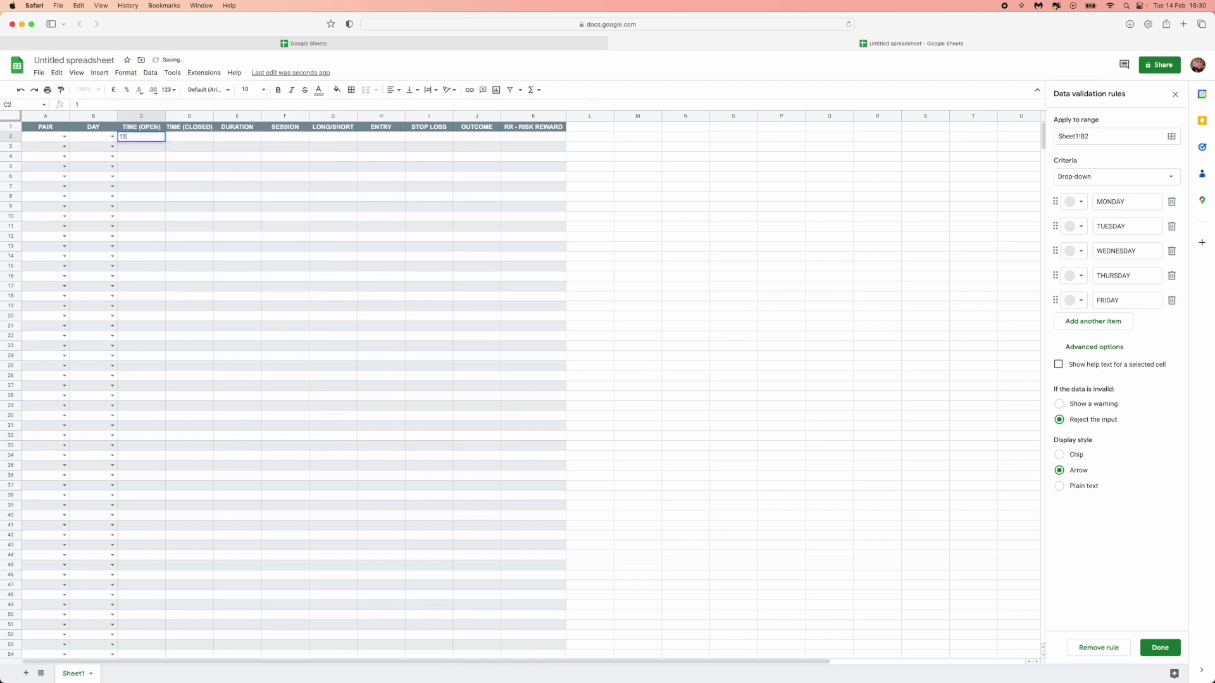
text(:00)
key(Tab)
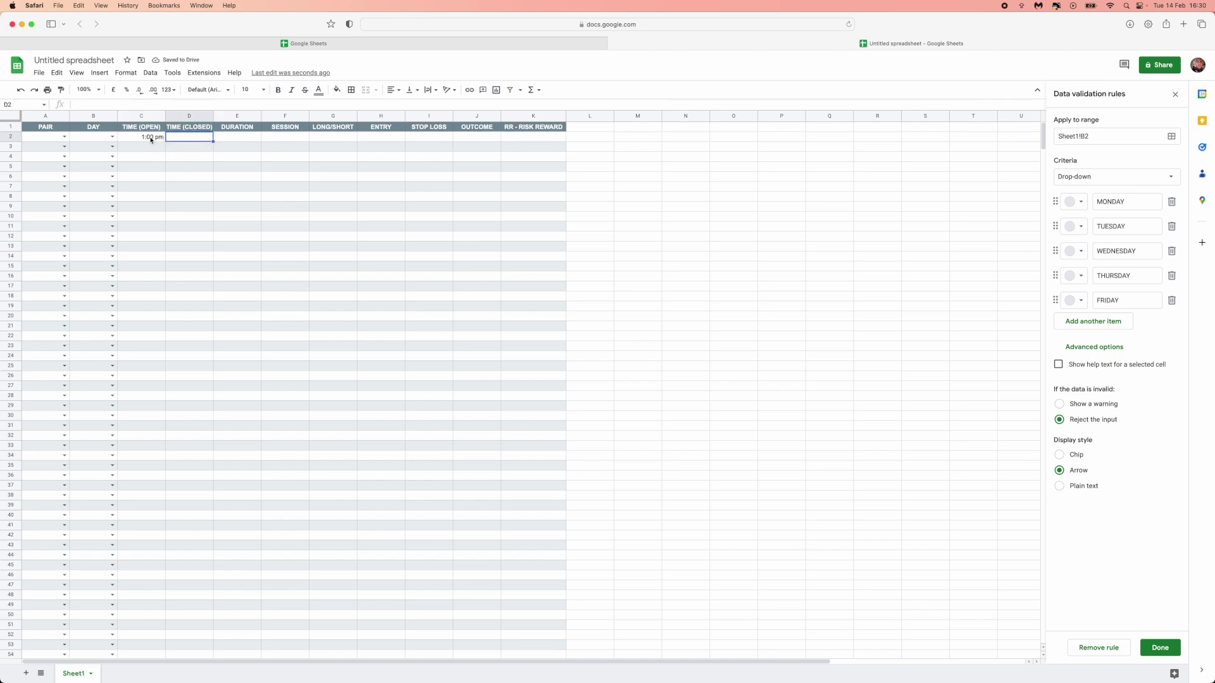
Apply the 3:59 pm time format to cell D2 under TIME (CLOSED) and enter 15:00.
click(126, 73)
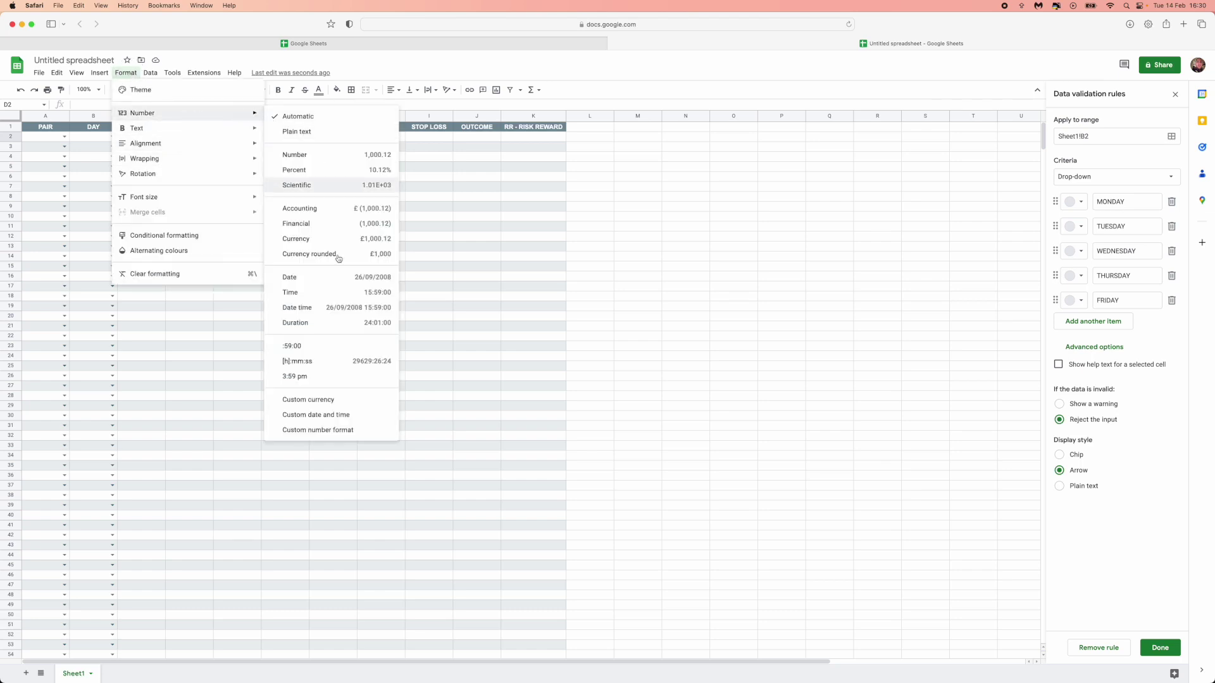
click(312, 378)
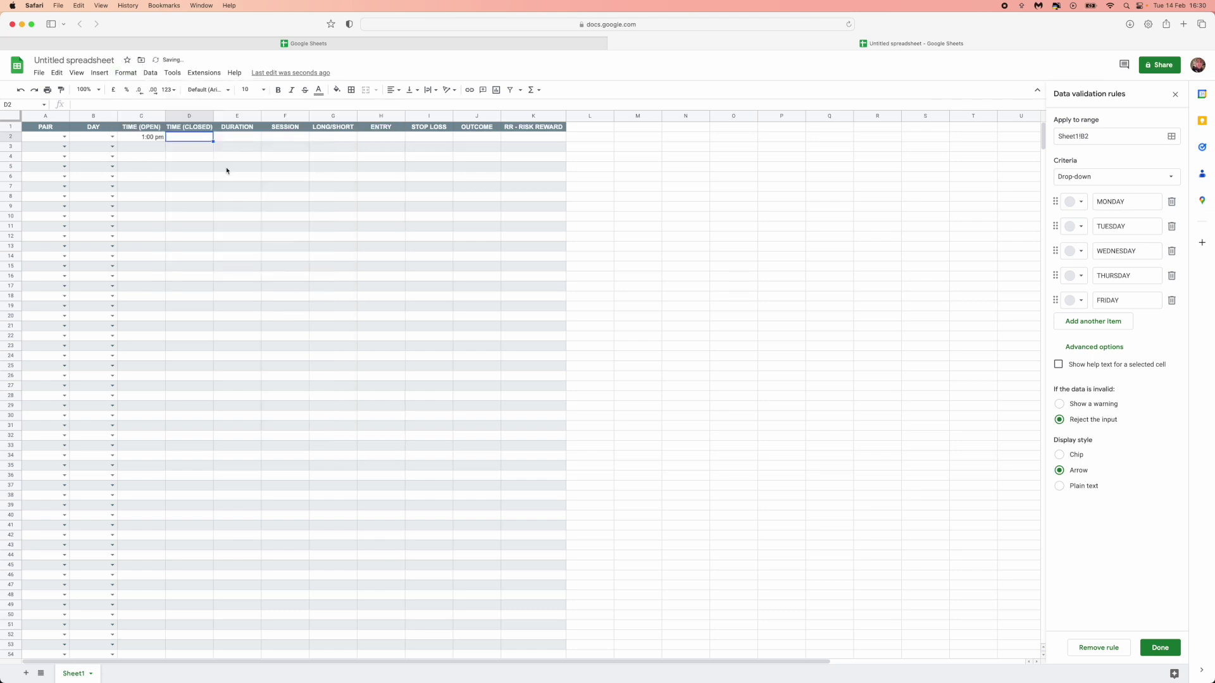
text(15:00)
key(Tab)
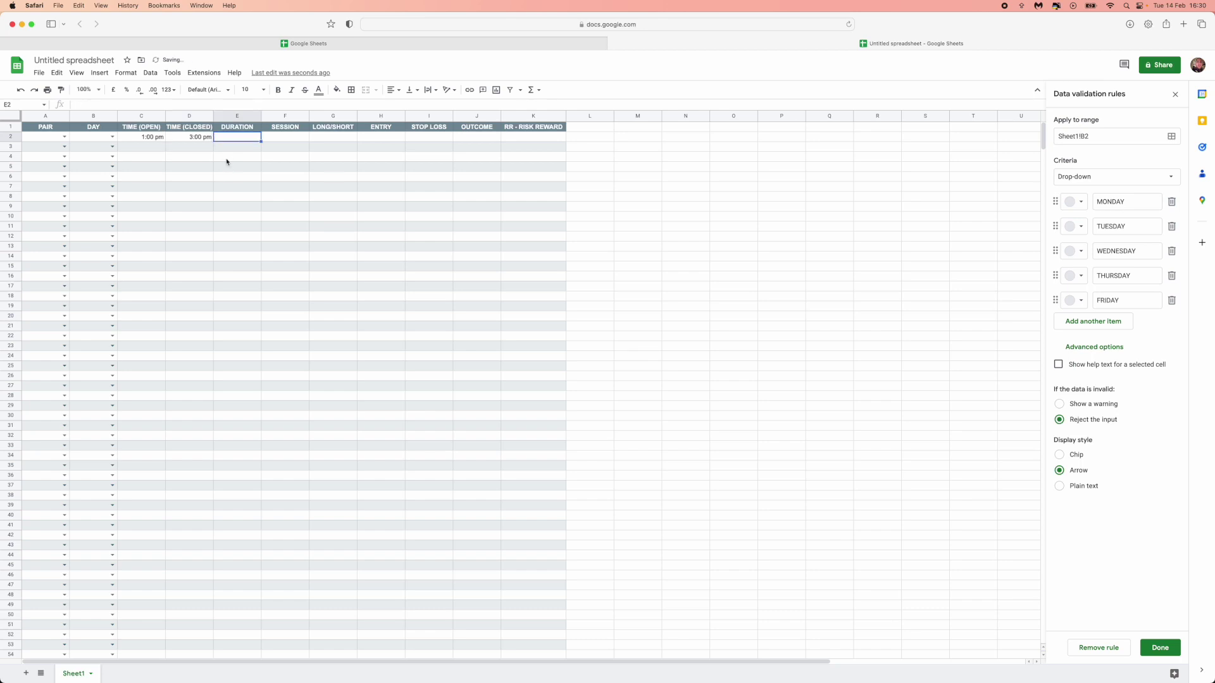
Clear the time in C2 and fill the empty cell's time format down the TIME (OPEN) column.
click(200, 136)
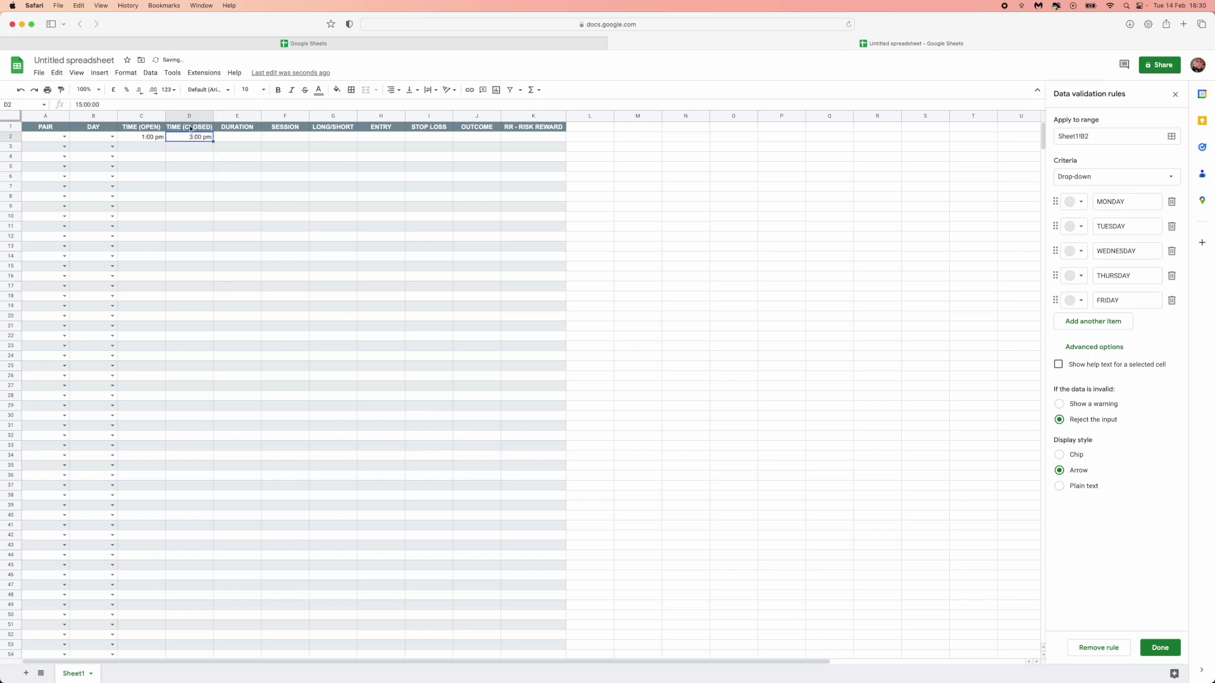
click(151, 140)
key(BackSpace)
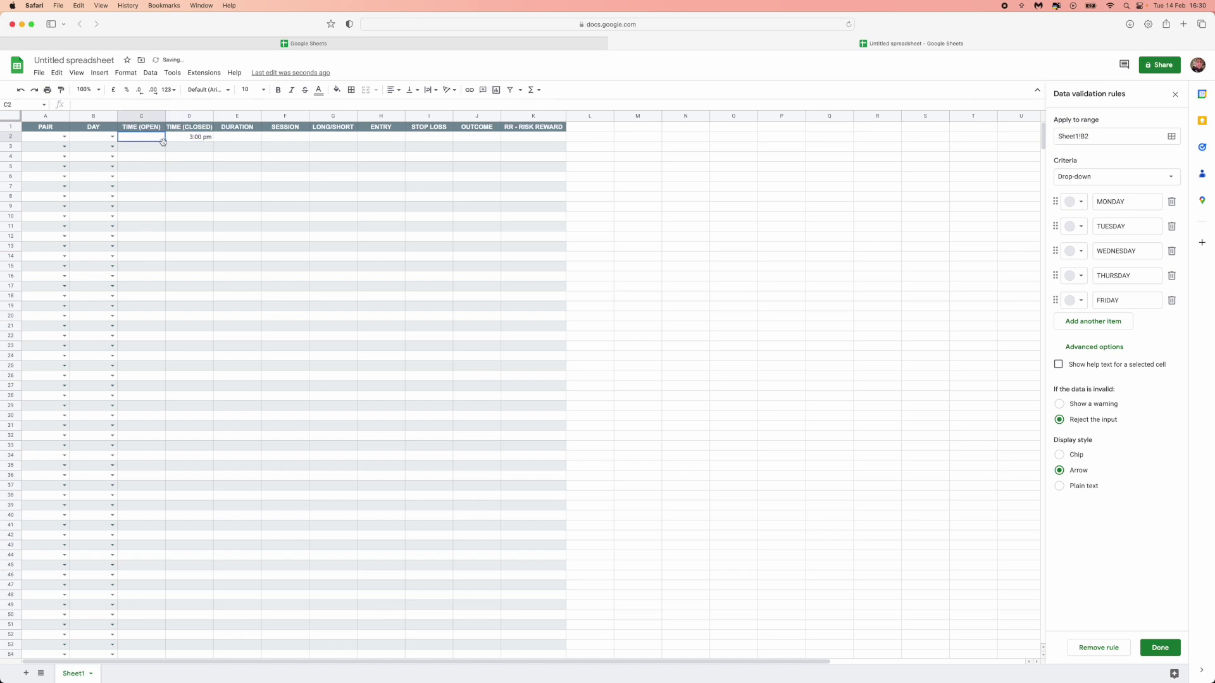
drag(163, 141, 162, 417)
scroll(158, 375, down, 15)
scroll(161, 298, down, 5)
scroll(160, 360, up, 10)
scroll(162, 417, up, 5)
scroll(145, 264, up, 10)
Enter 11:00 in cell C4 to test the copied time format.
click(132, 161)
text(11:00 am)
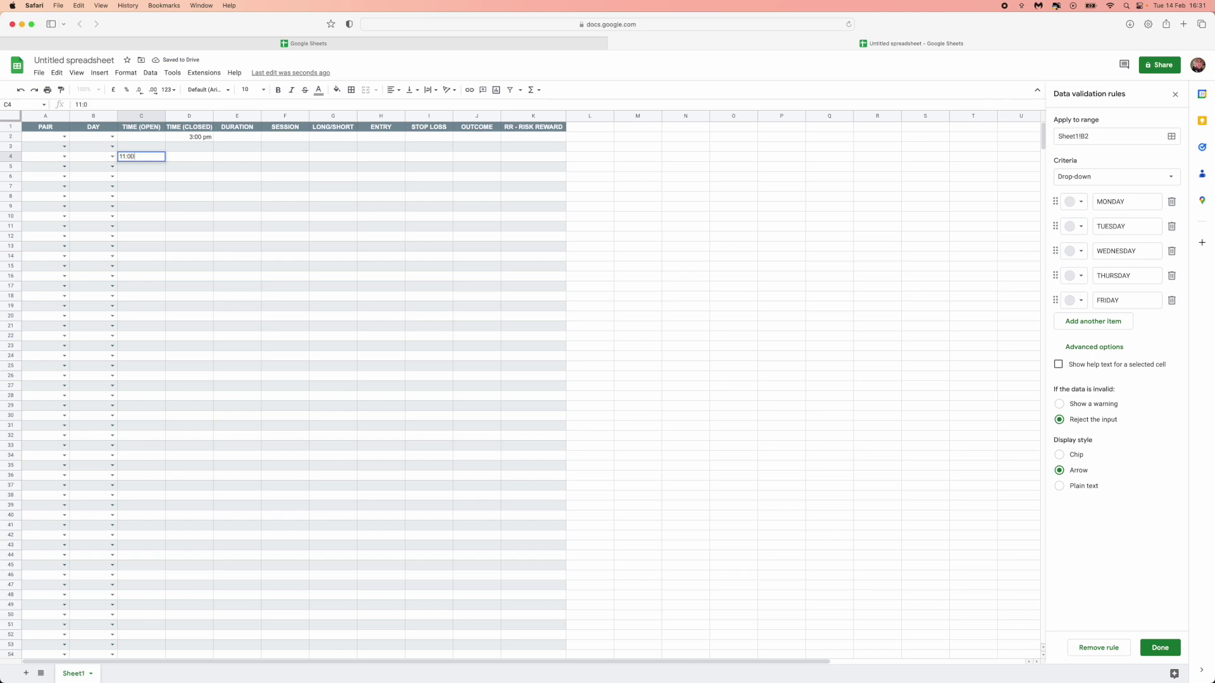
key(Tab)
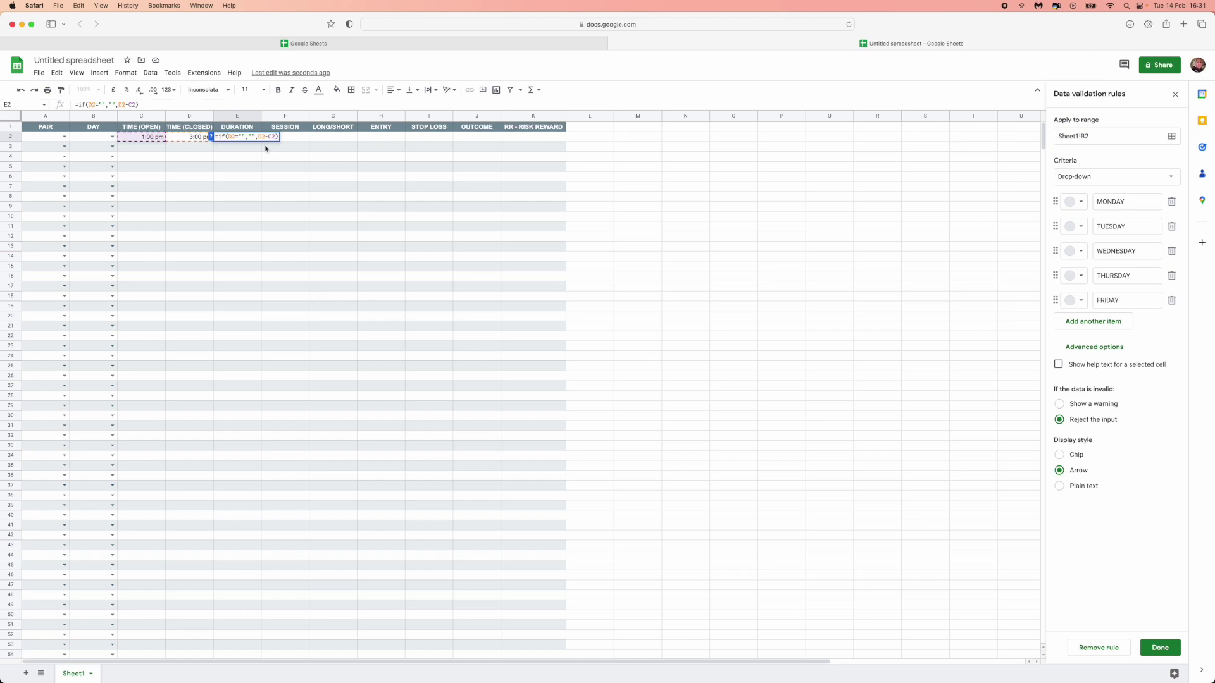
Enter =if(D2="","",D2-C2) in cell E2 under DURATION and format the cell as [h]:mm:ss.
key(Return)
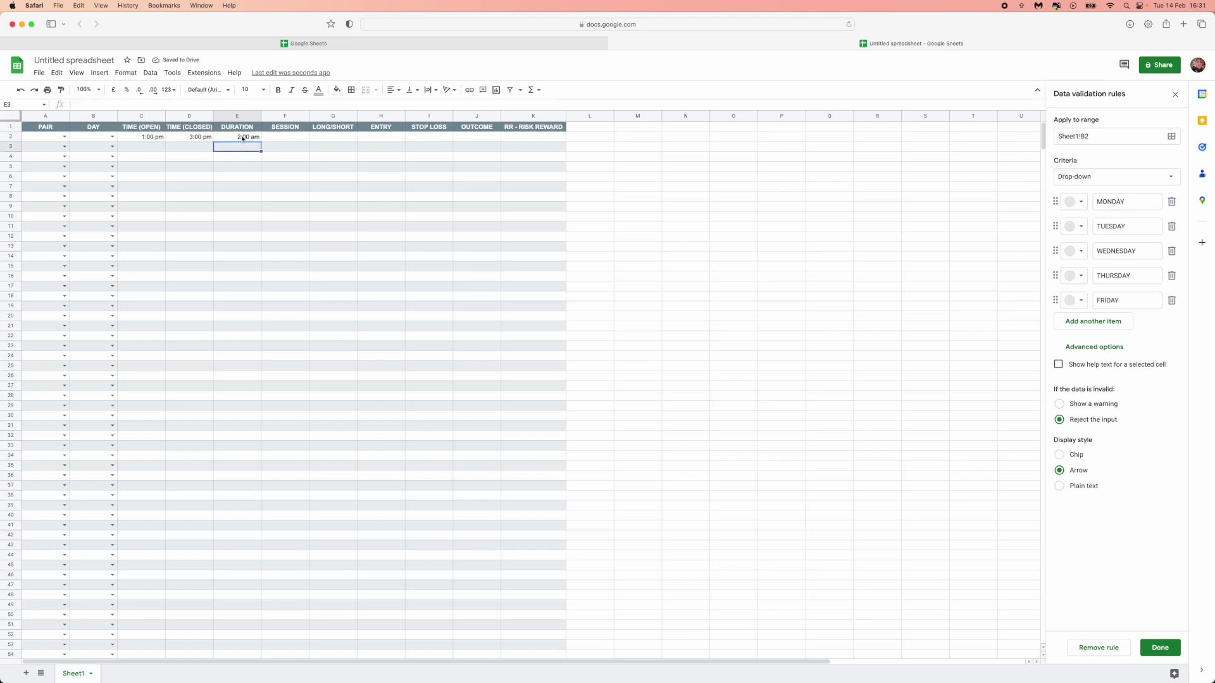
click(248, 138)
click(126, 72)
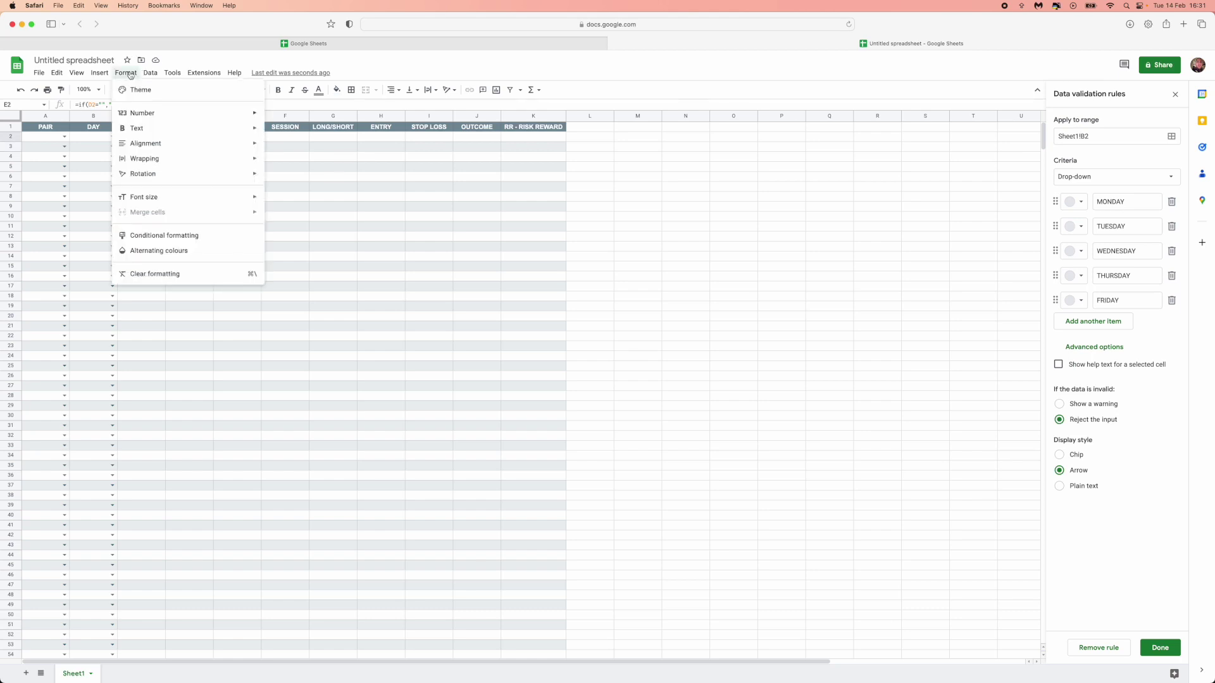
mouse_move(160, 118)
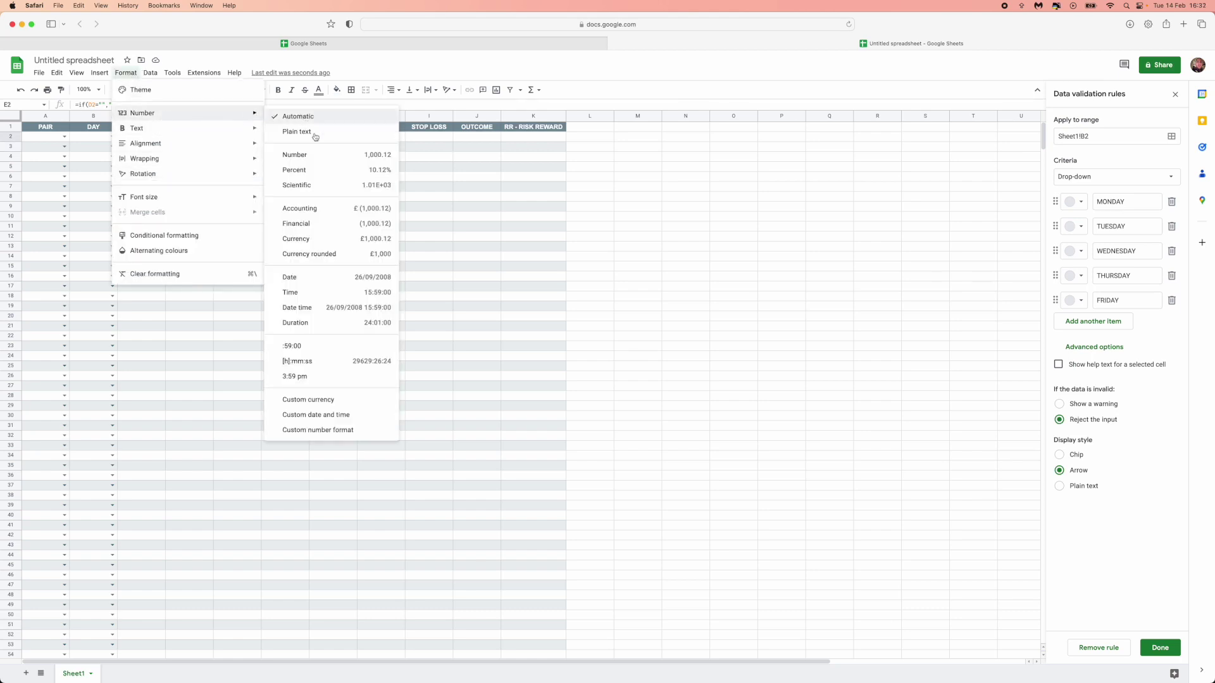
click(312, 365)
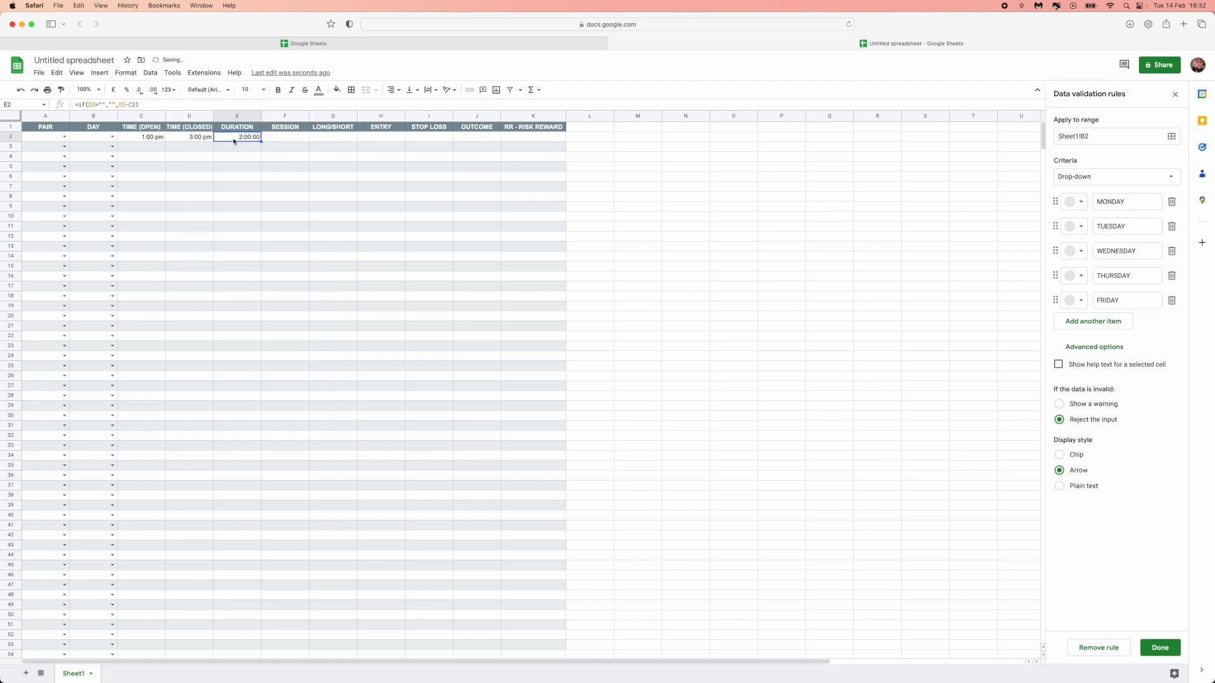
Fill the DURATION formula from cell E2 down to E99.
click(142, 136)
click(186, 136)
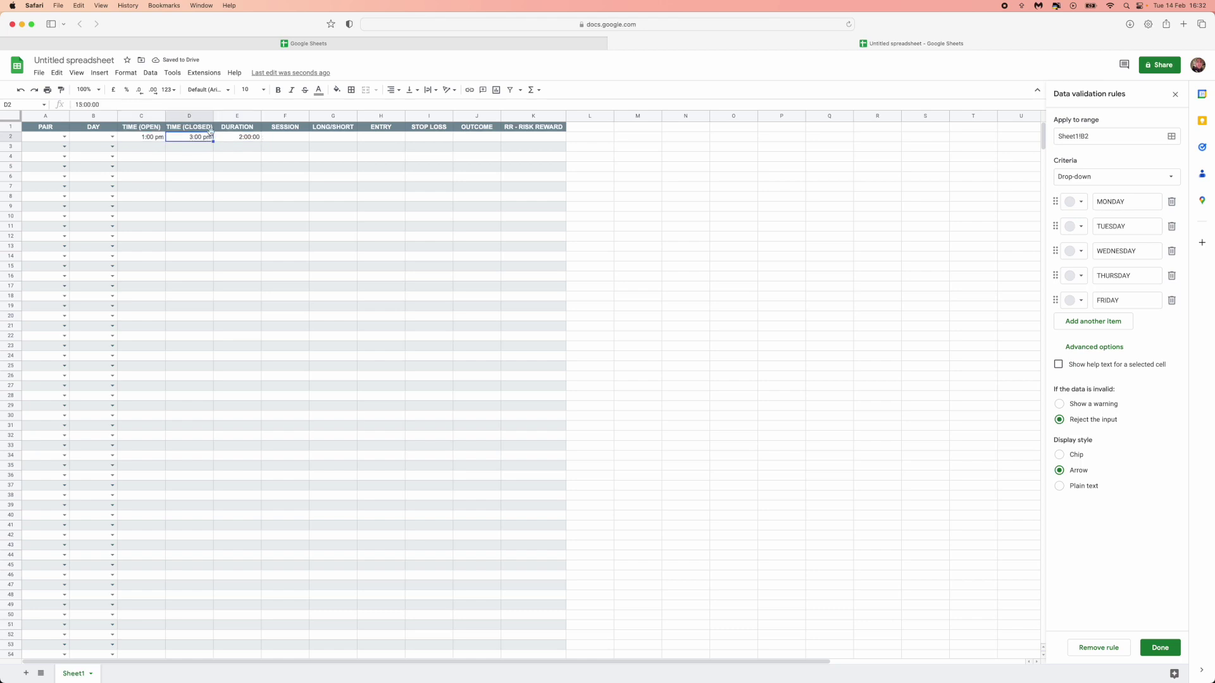
click(245, 138)
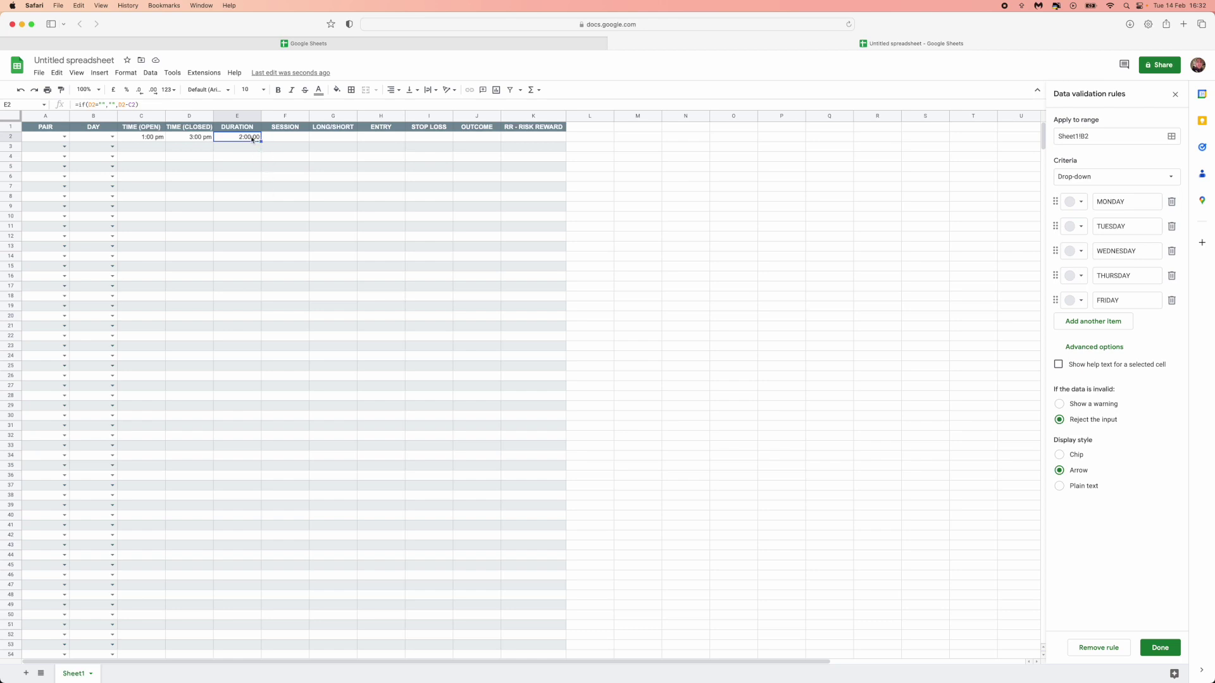
drag(260, 142, 254, 215)
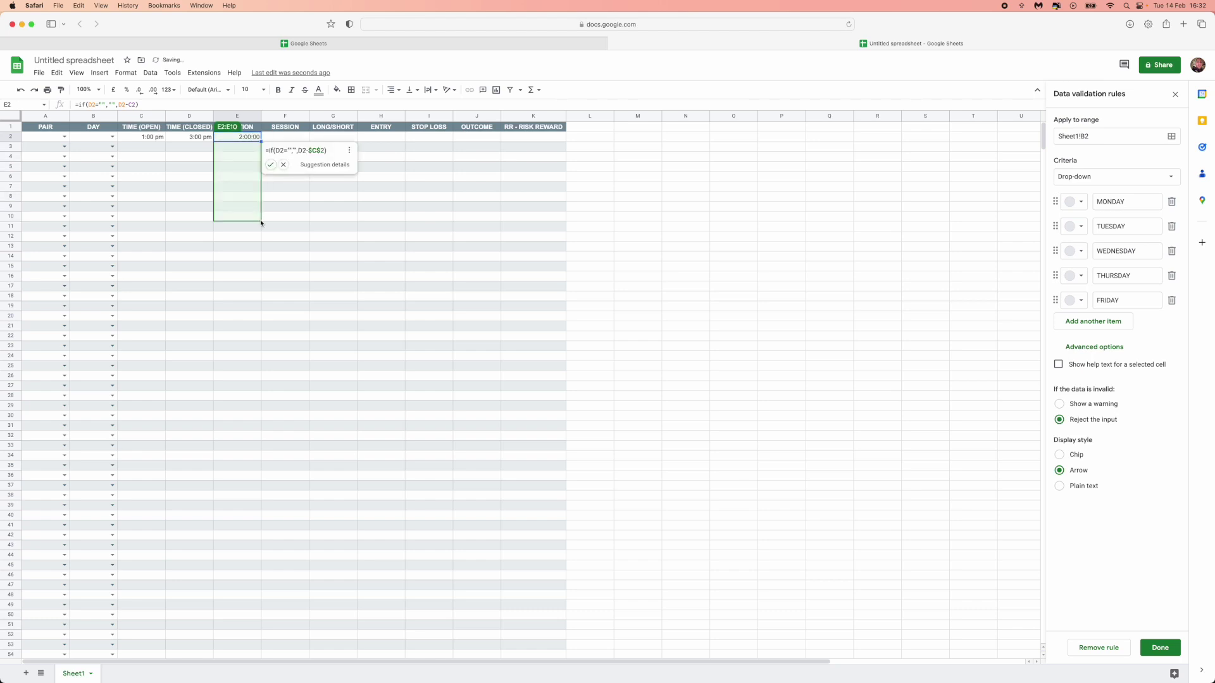
click(263, 216)
click(258, 219)
drag(260, 221, 240, 584)
scroll(258, 272, up, 10)
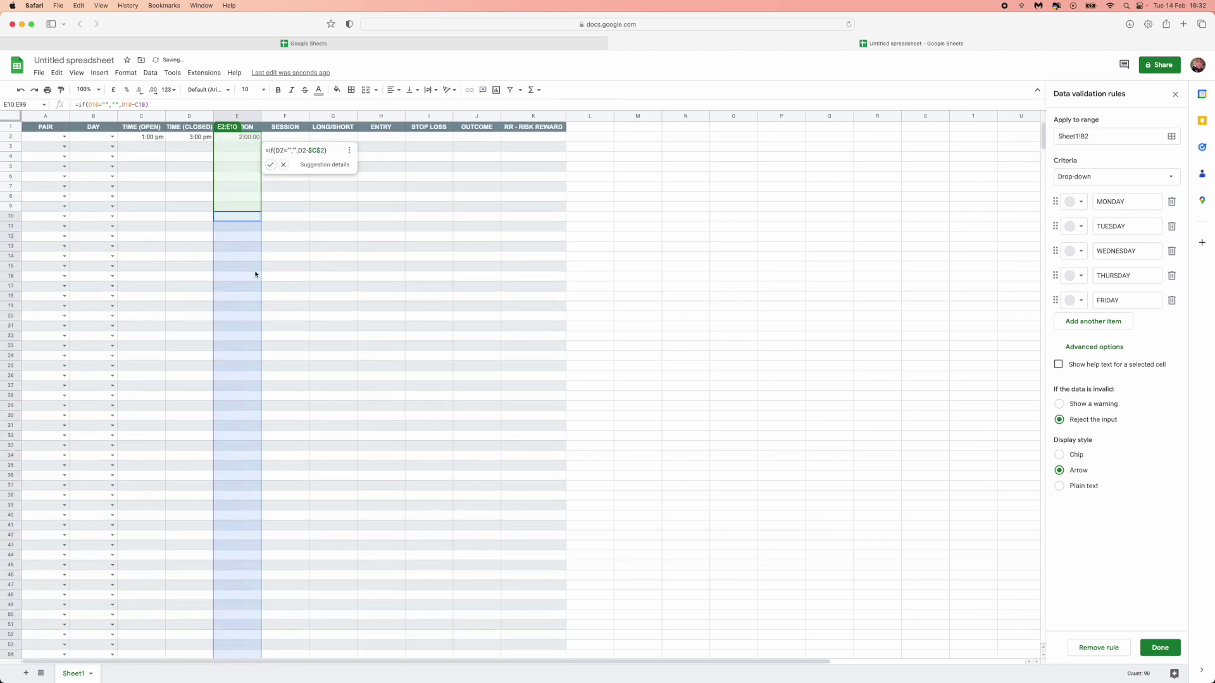
Enter a test trade in row 3 with 11:00 as the opening time and 12:00 as the closing time.
click(228, 192)
key(Up)
key(Up)
key(Up)
key(Up)
key(Up)
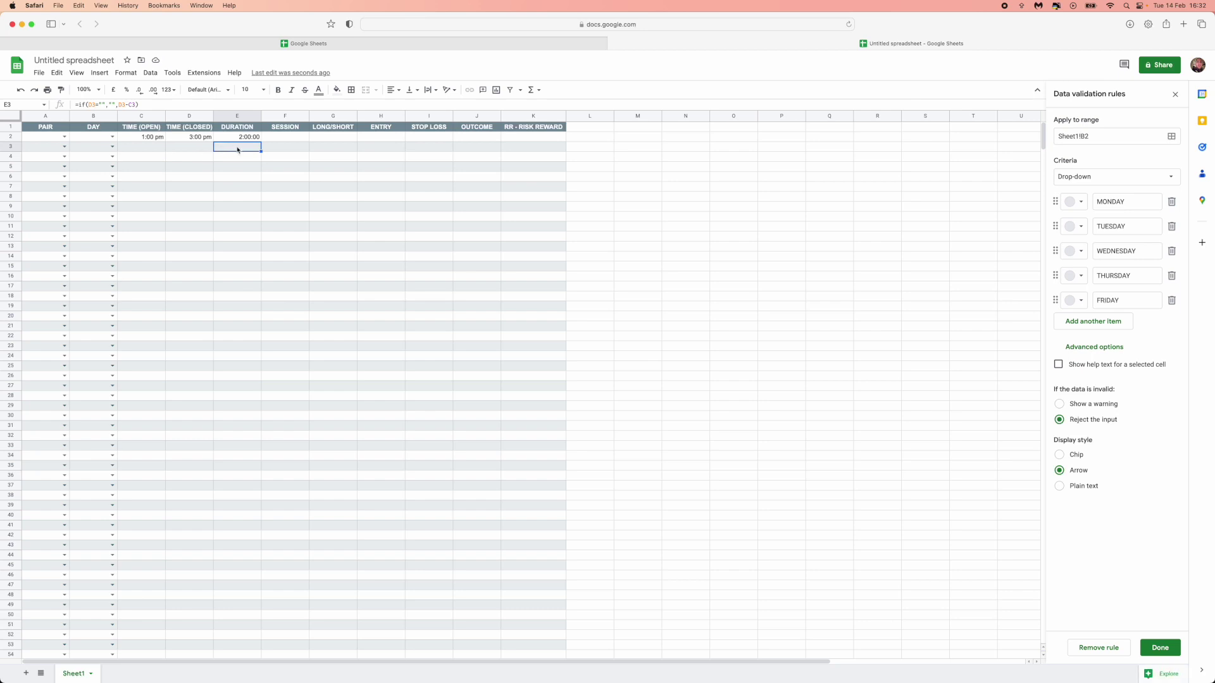
text(11:00)
key(Tab)
text(12:00)
key(Tab)
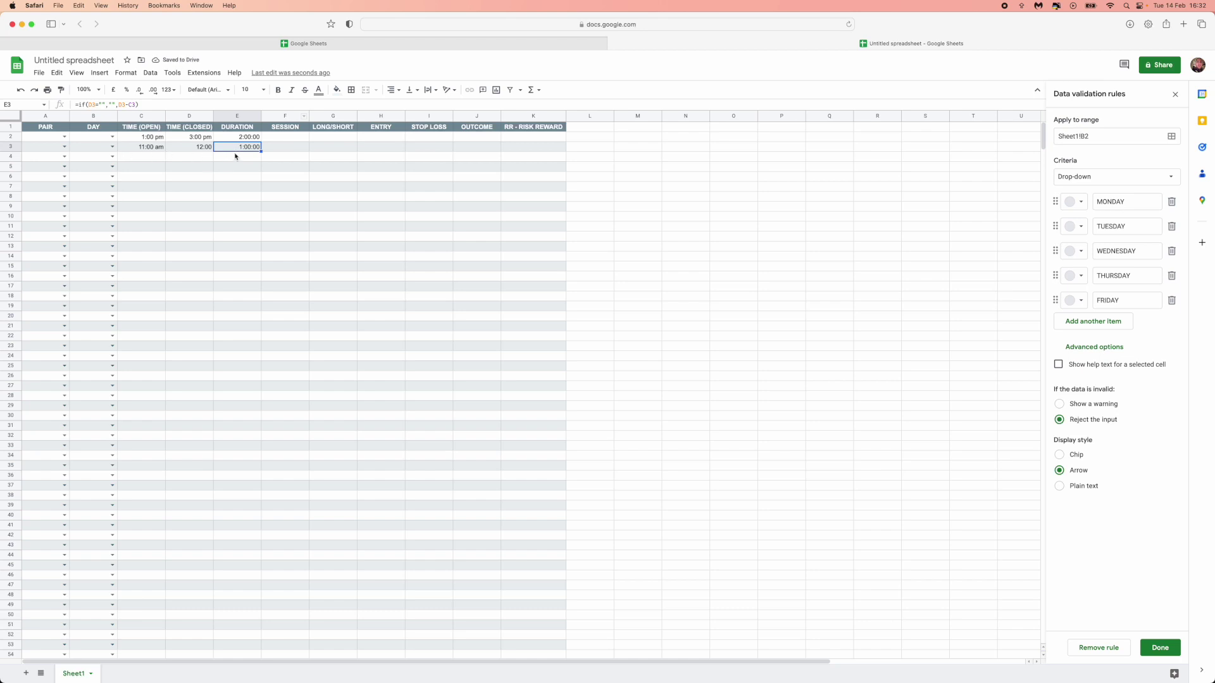
Create a drop-down in cell F2 under SESSION with LONDON as its first option.
right_click(298, 138)
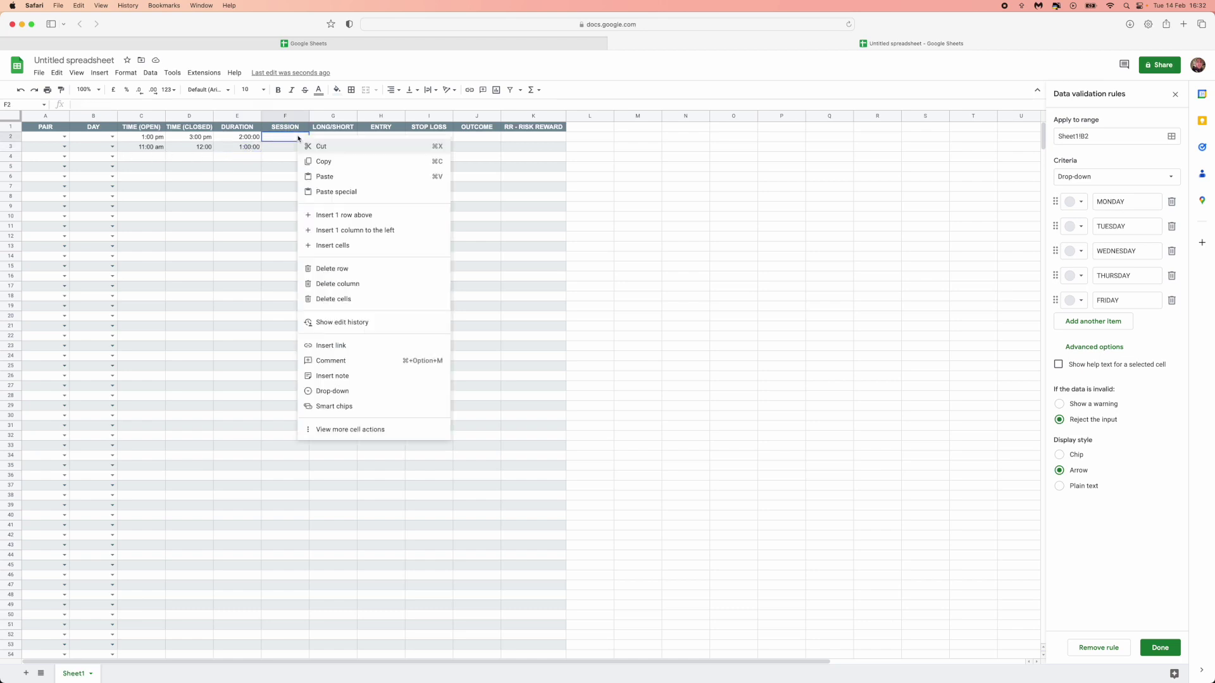
click(374, 392)
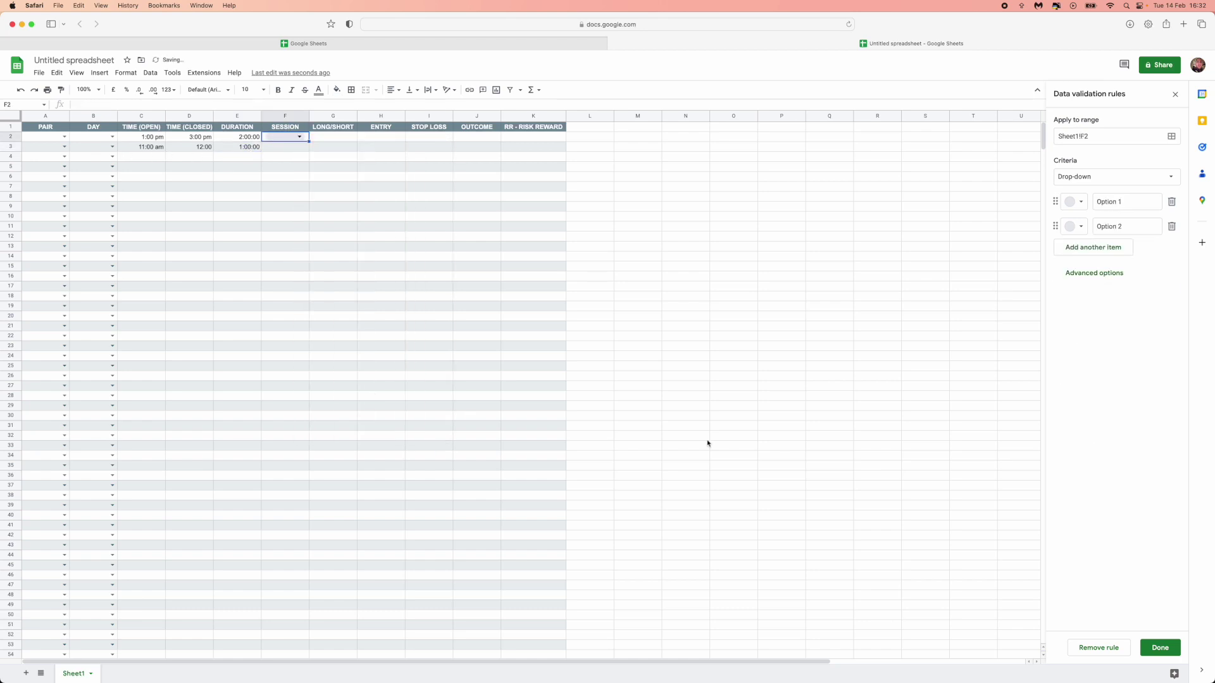
click(1138, 204)
key(BackSpace)
key(BackSpace)
key(BackSpace)
key(BackSpace)
key(BackSpace)
text(LONDON)
key(Tab)
Set the SESSION drop-down's second option to NEW YORK.
click(1131, 222)
text(NEW YO)
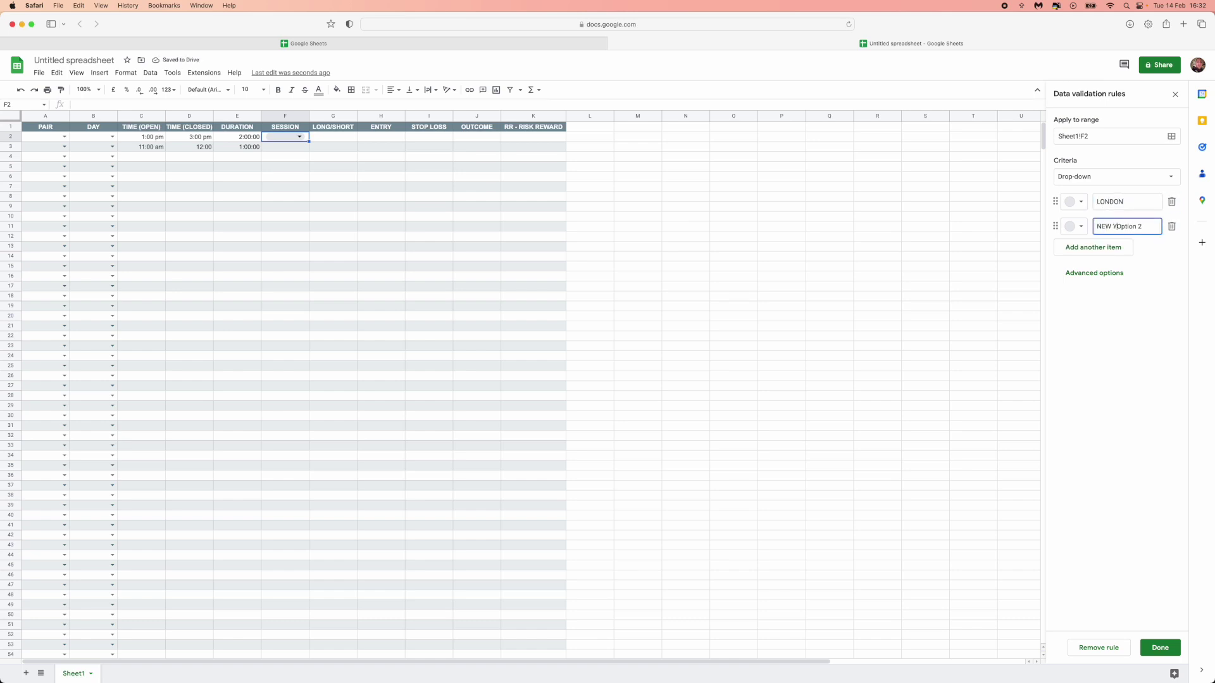
text(RK)
drag(1132, 226, 1158, 228)
key(BackSpace)
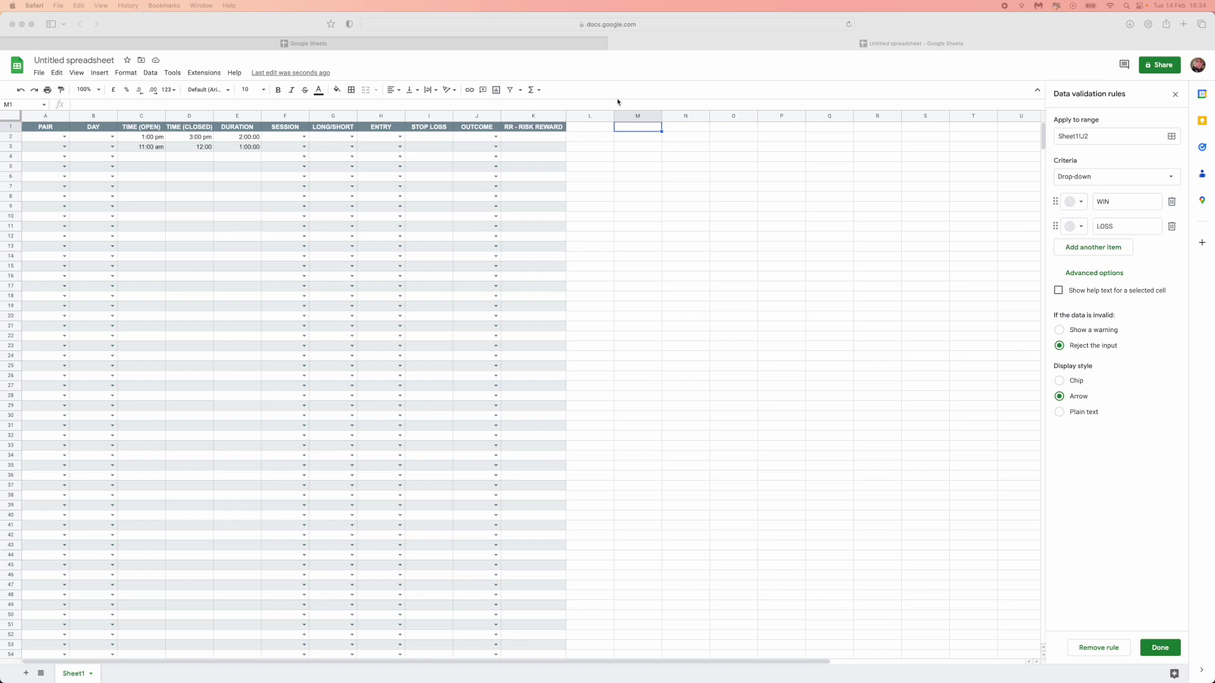
Check the option lists of the LONG/SHORT, ENTRY and OUTCOME drop-downs in row 2.
click(354, 138)
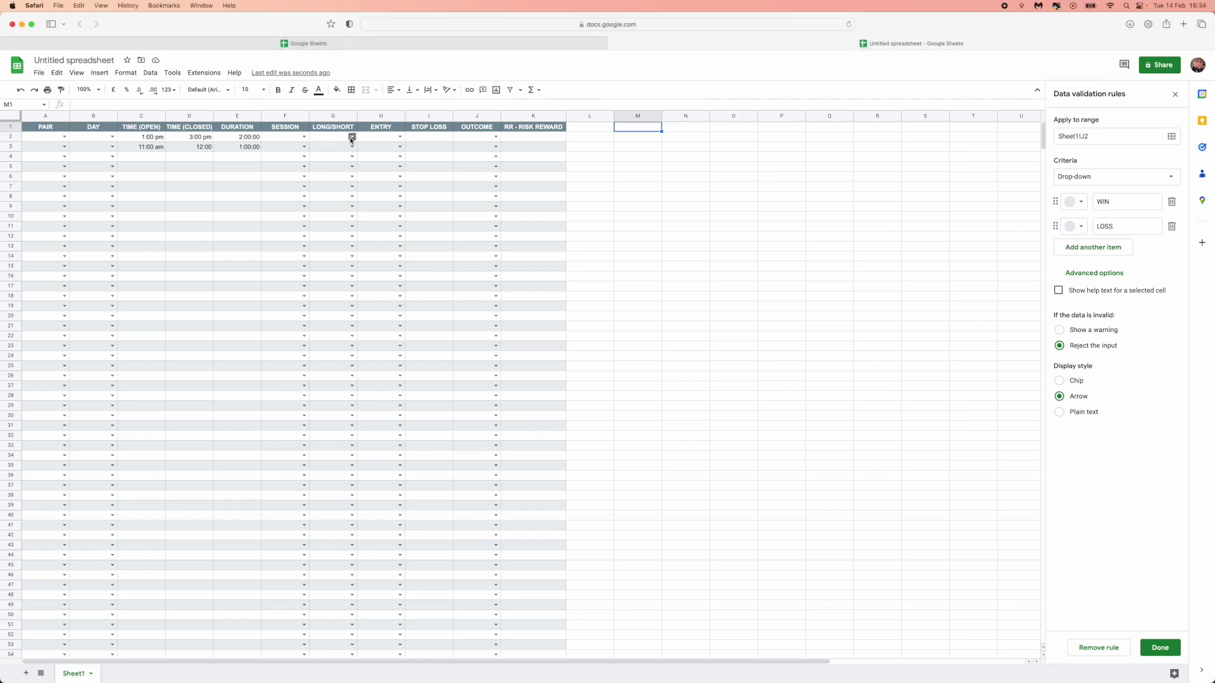
click(351, 137)
click(400, 138)
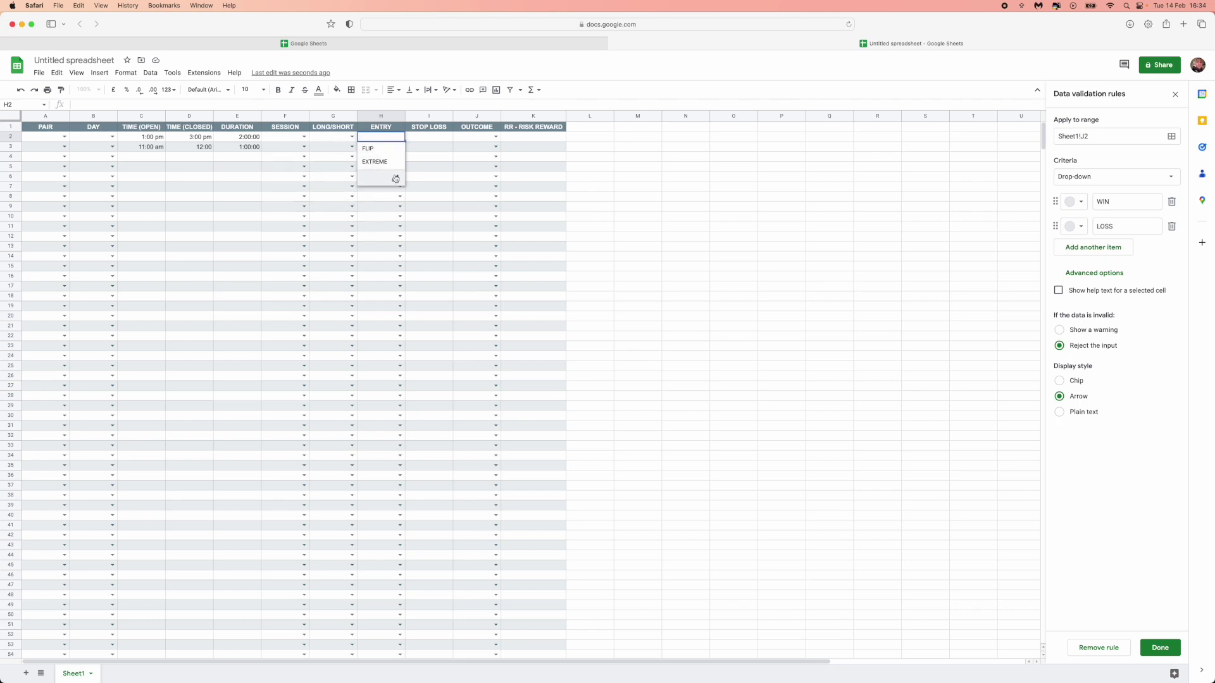
click(495, 137)
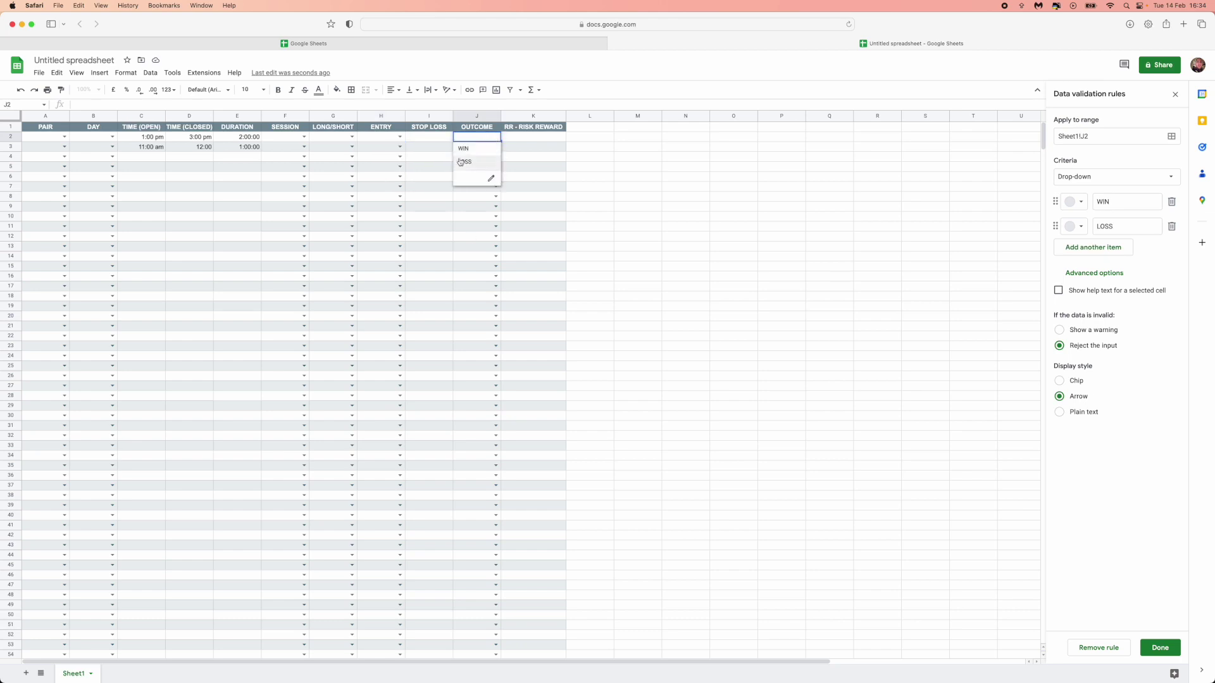
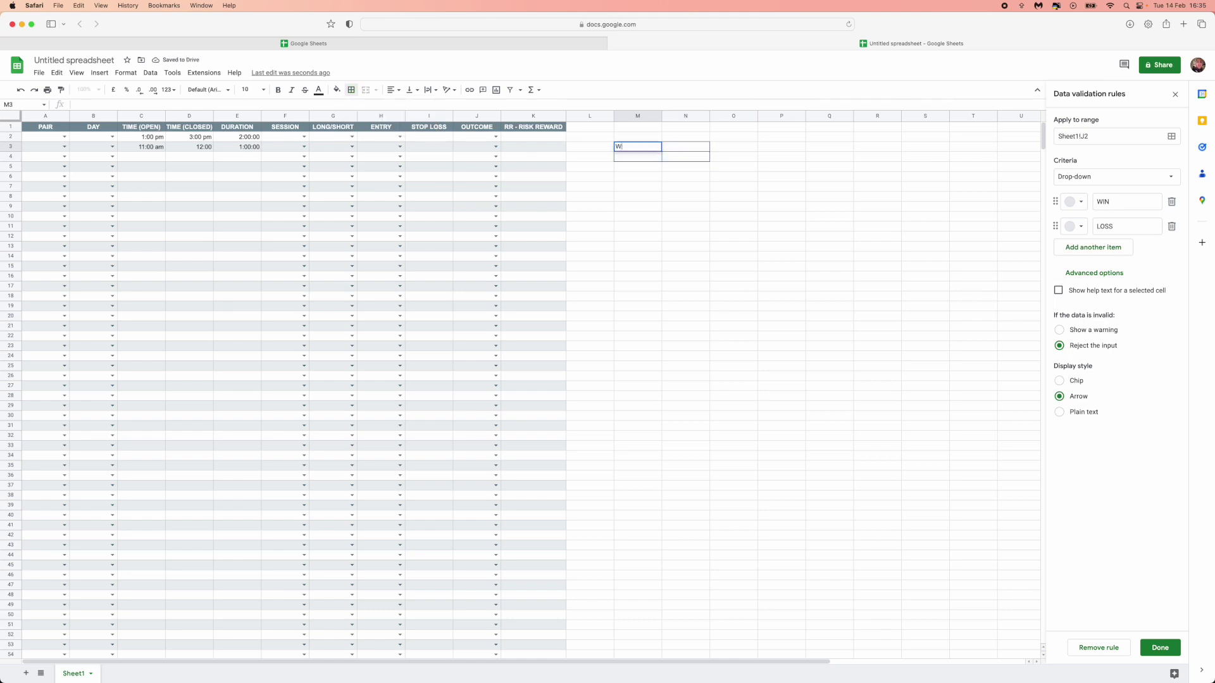
Label the summary table by entering WIN in cell M3 and LOSS in cell M4.
text(WIN)
key(Tab)
key(Return)
text(LOSS)
Count the wins in N3 with =COUNTIF(J2:J108,"WIN") and reject the suggested auto-fill for the cell below.
click(665, 151)
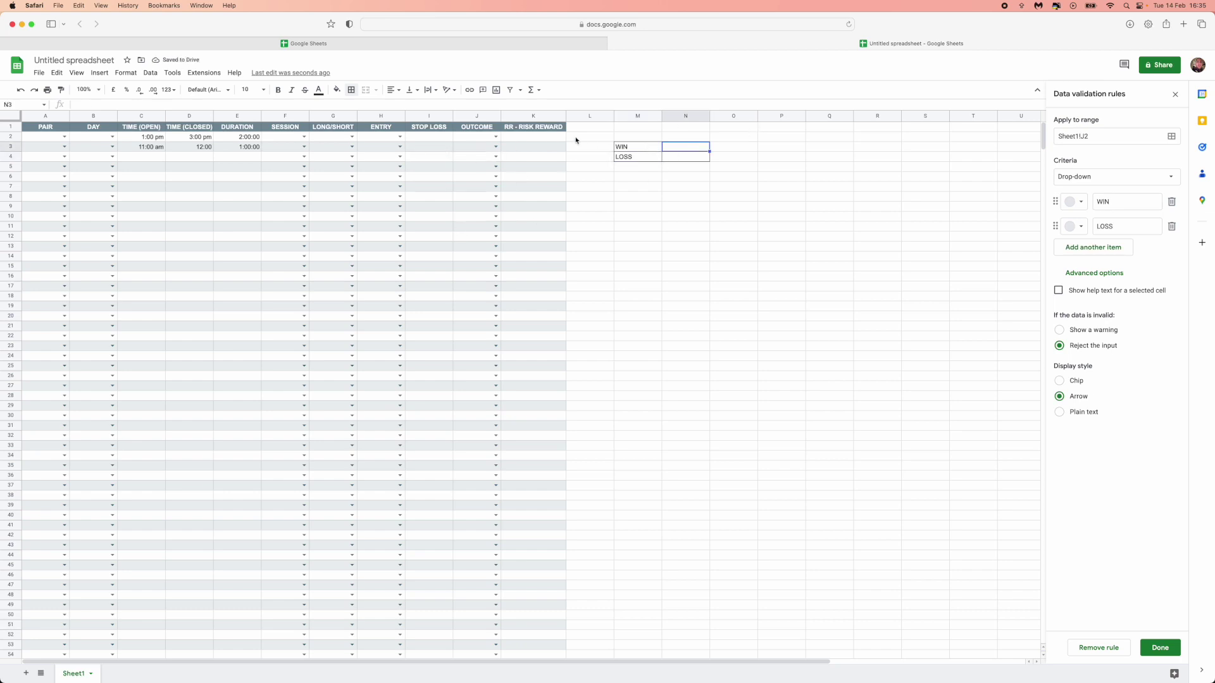
text(=COUNTIF()
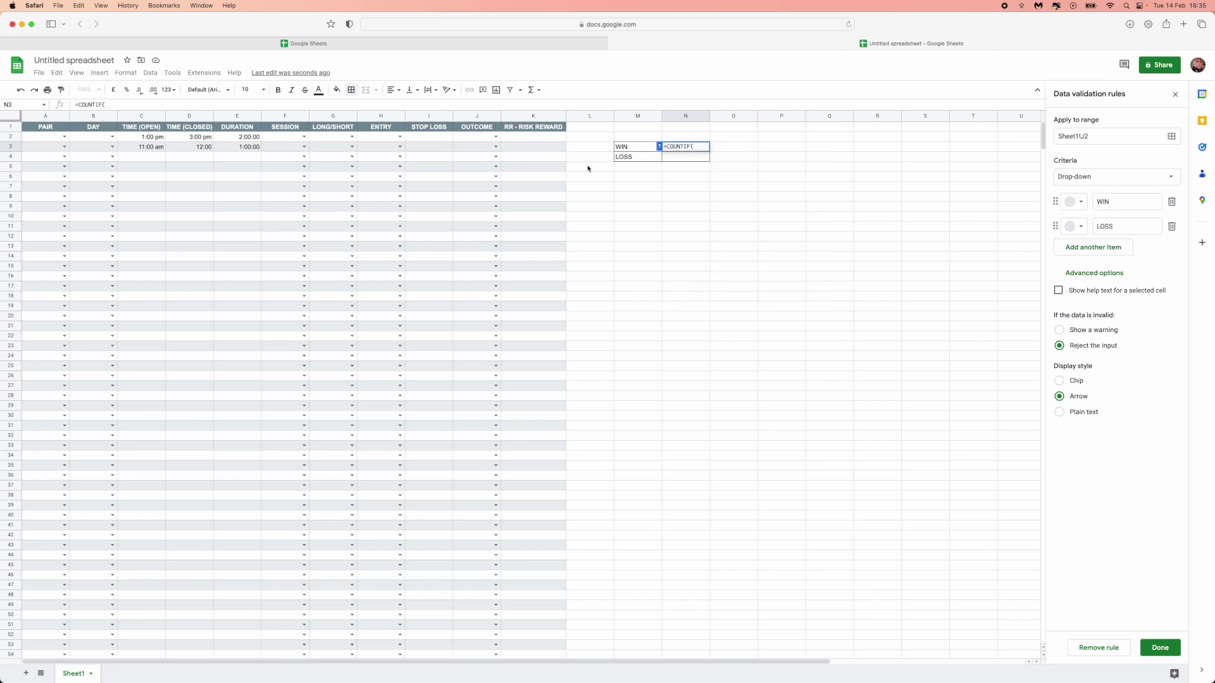
click(485, 137)
drag(486, 138, 470, 545)
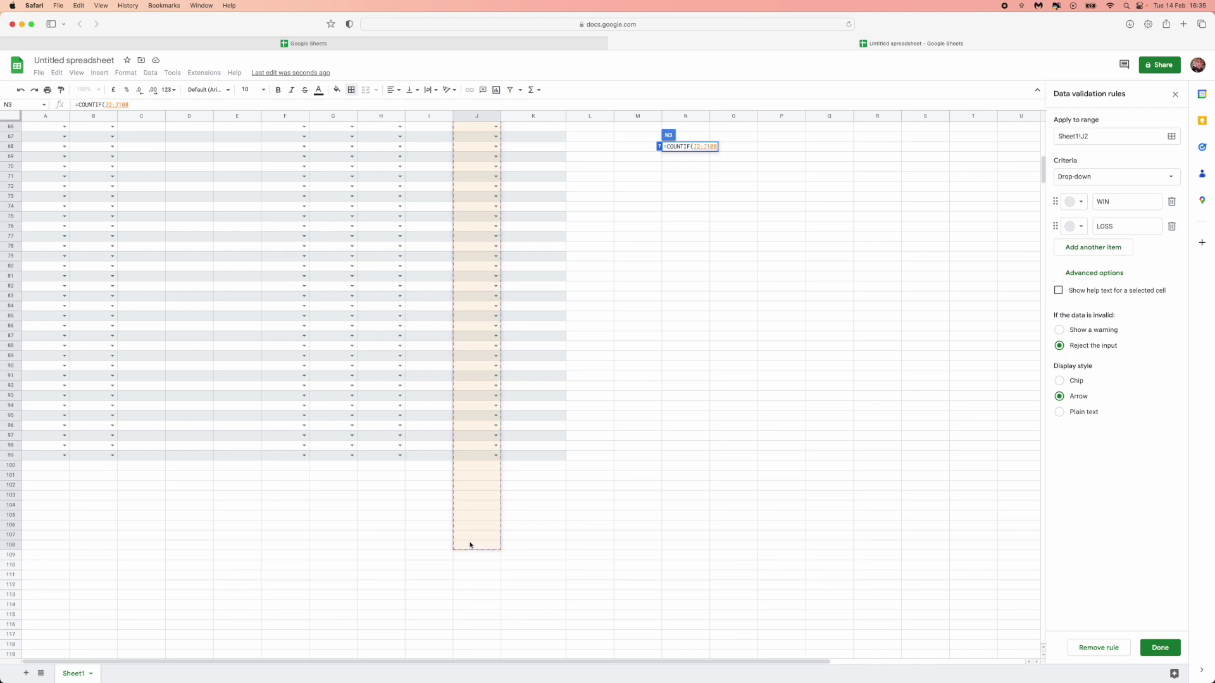
text(,)
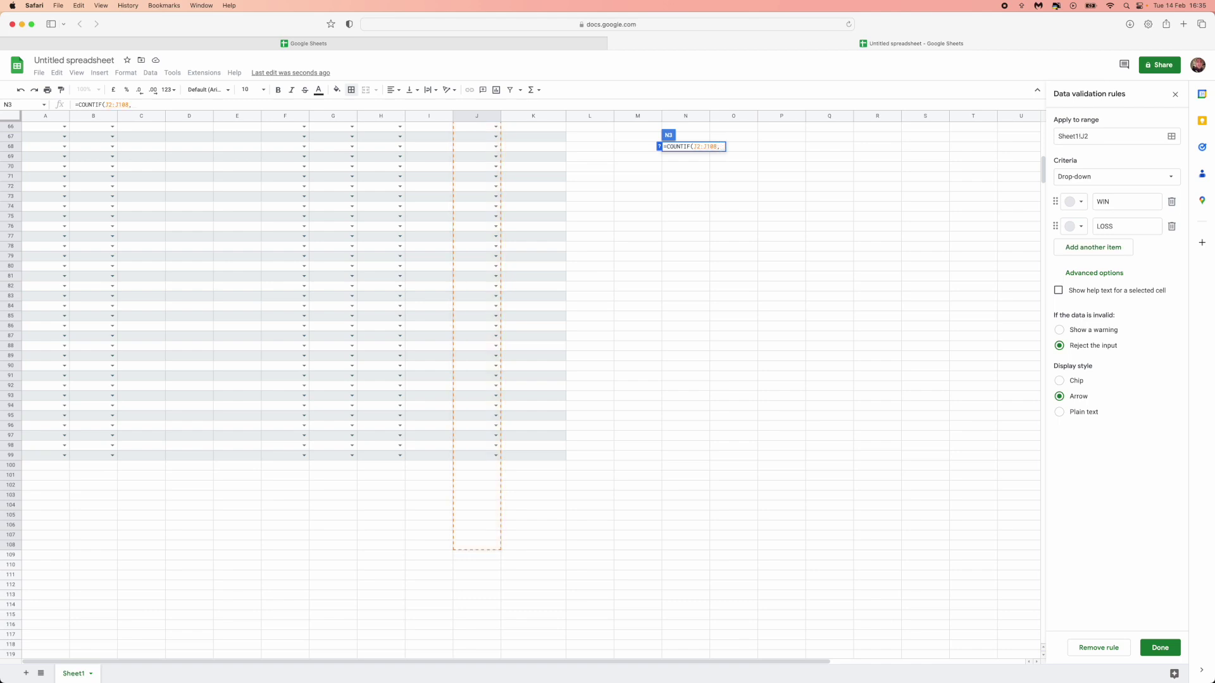
text(")
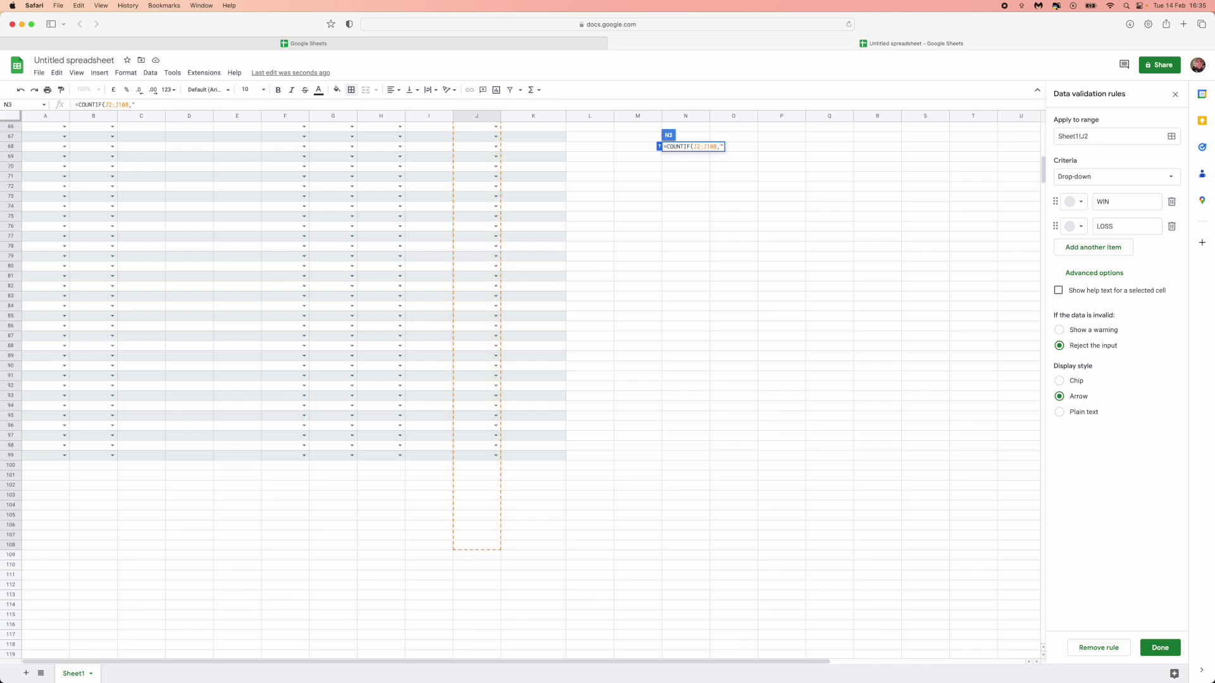
text(WIN"))
key(Return)
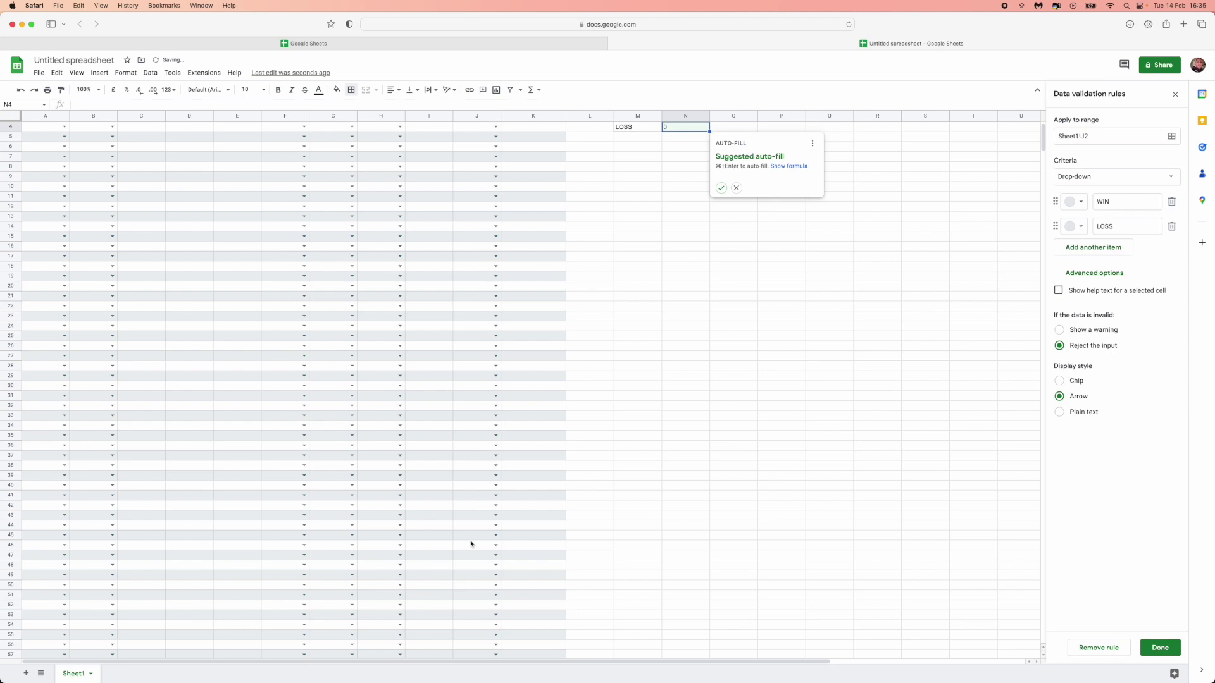
scroll(597, 431, up, 2)
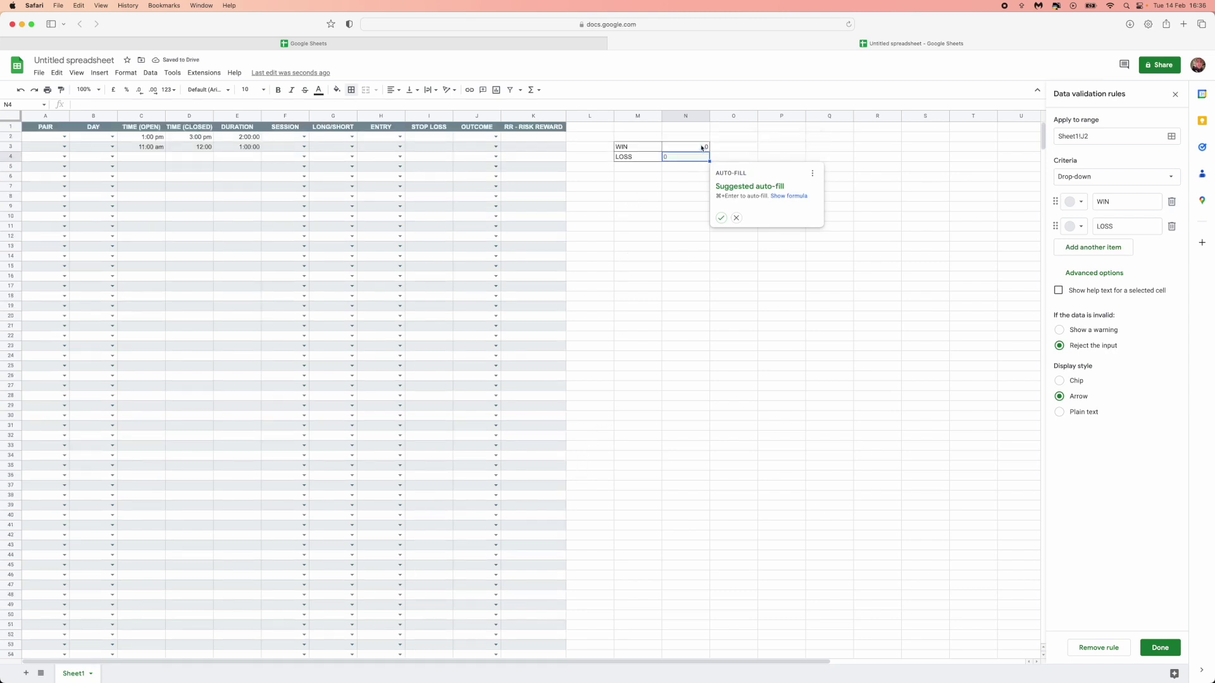
key(Escape)
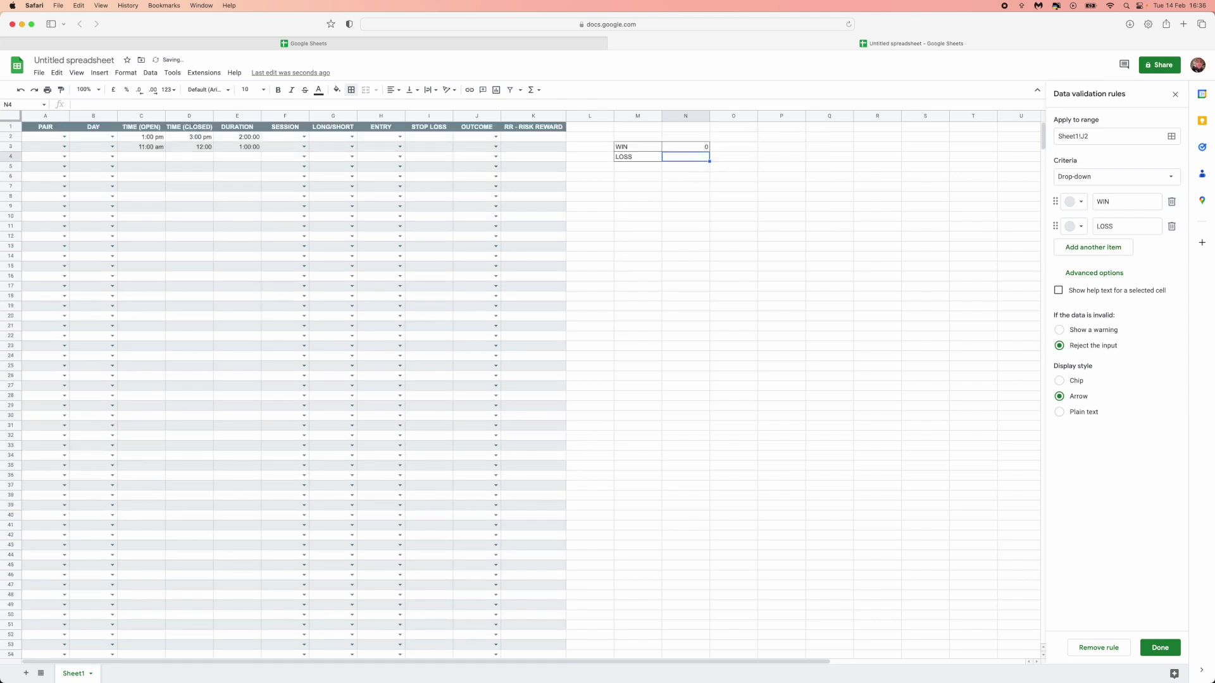
Count the losses in N4 with the formula =COUNTIF(J2:J106,"LOSS").
text(=COUNTIF)
click(751, 180)
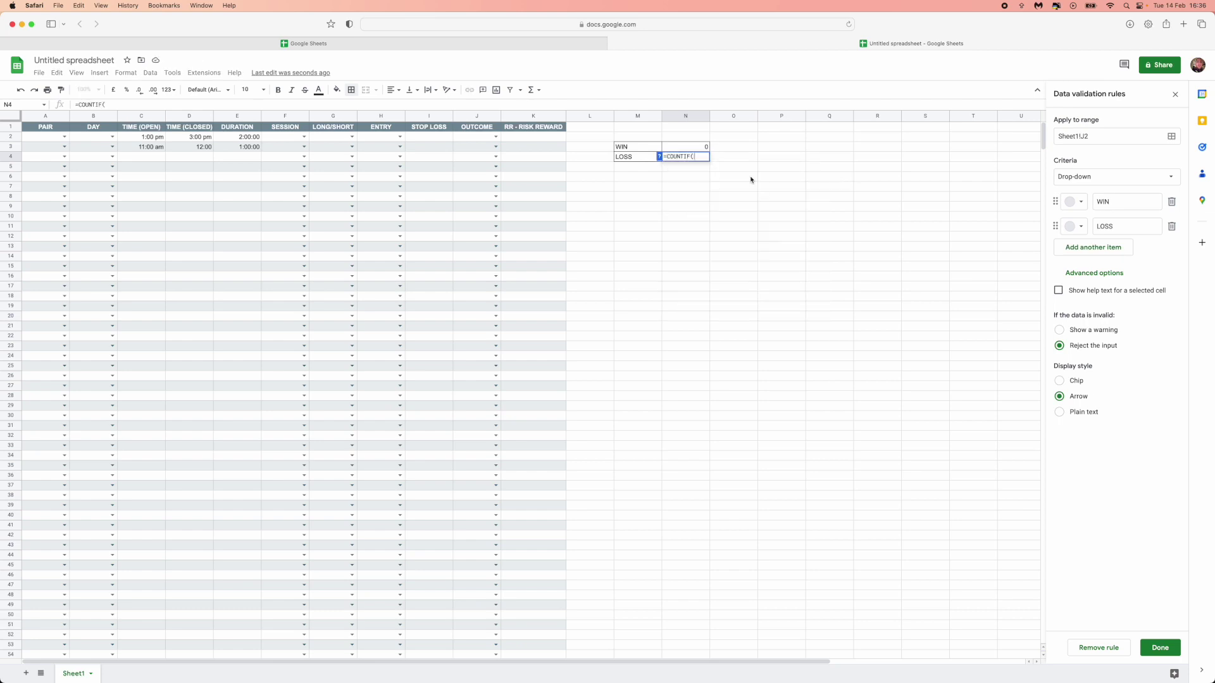
drag(482, 138, 485, 628)
text(,")
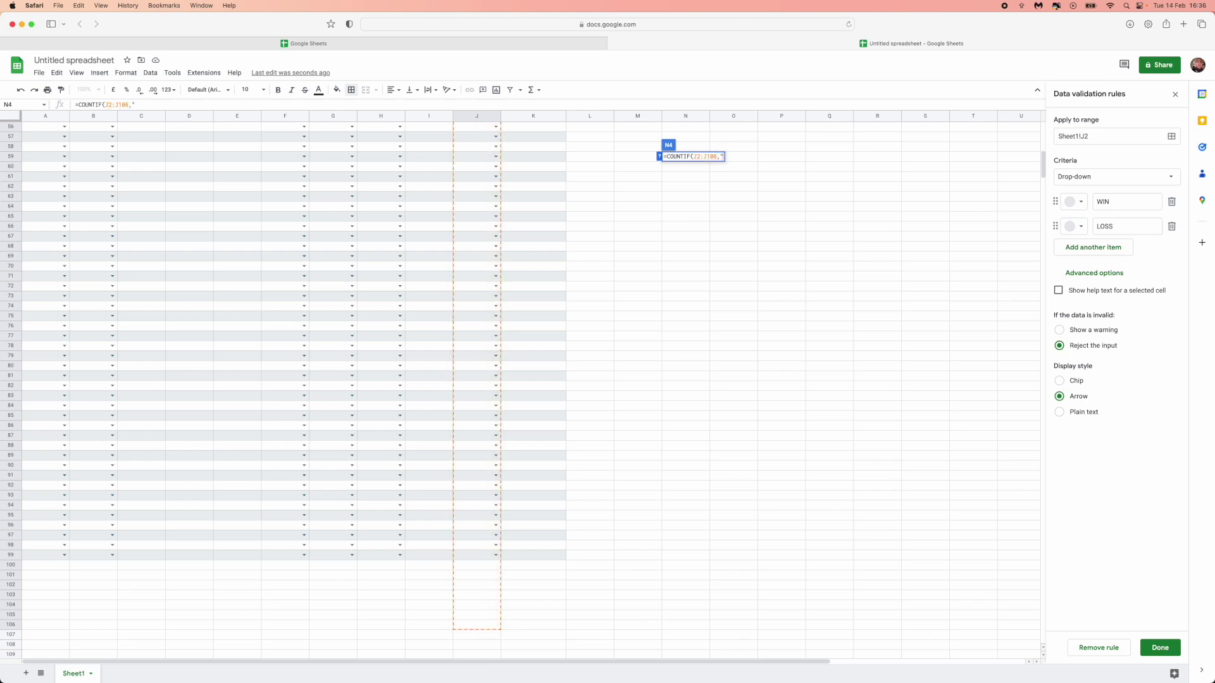
text(LOSS"))
key(Return)
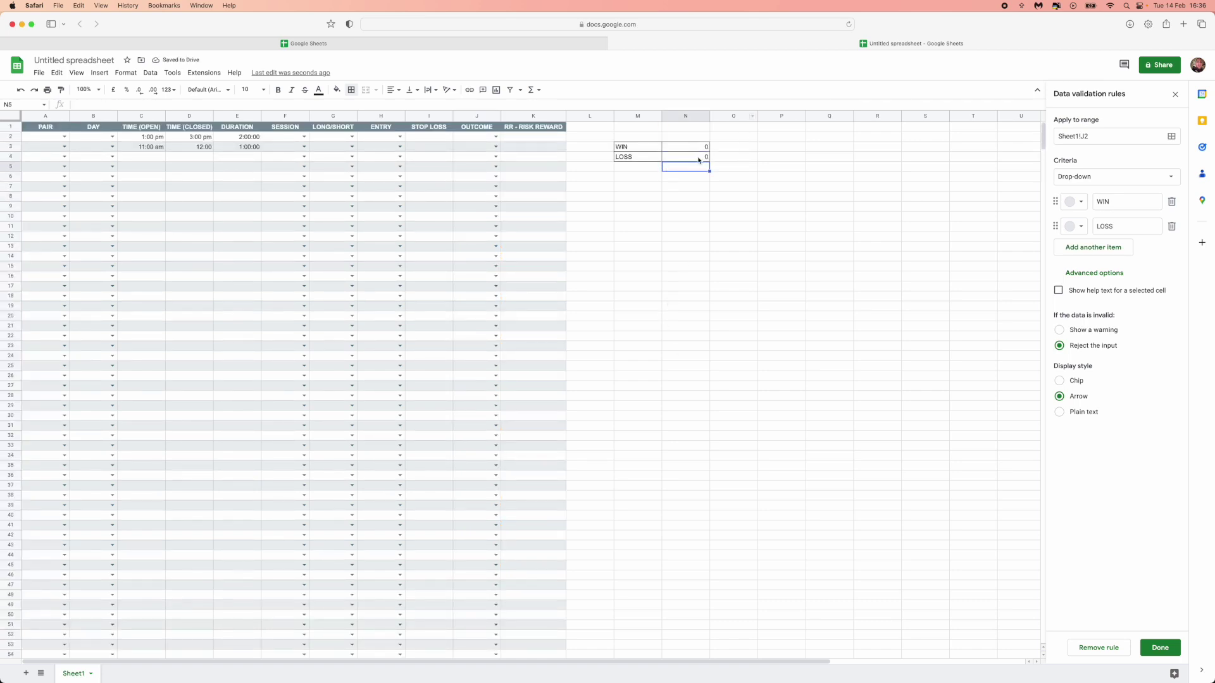
Choose WIN as the OUTCOME for the trades in rows 2 to 5.
click(496, 137)
click(484, 149)
click(496, 147)
click(491, 160)
click(496, 157)
click(495, 168)
click(495, 167)
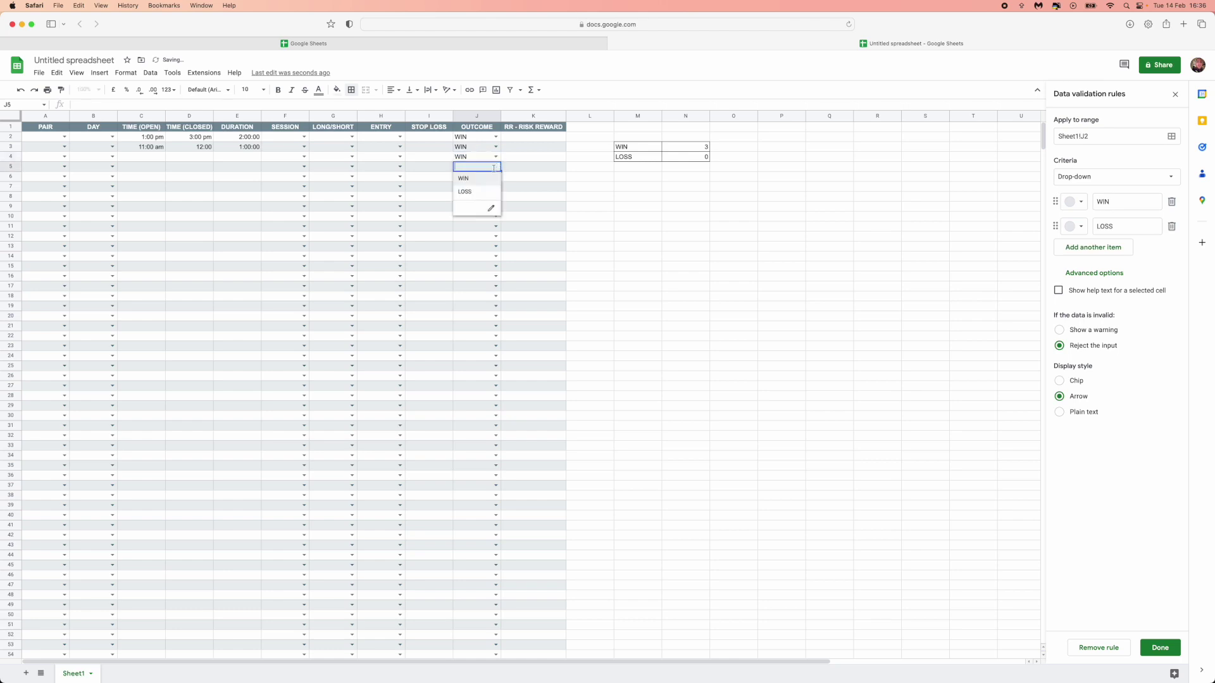
click(486, 179)
Choose LOSS as the OUTCOME in rows 6 and 7, and WIN in row 8.
click(496, 177)
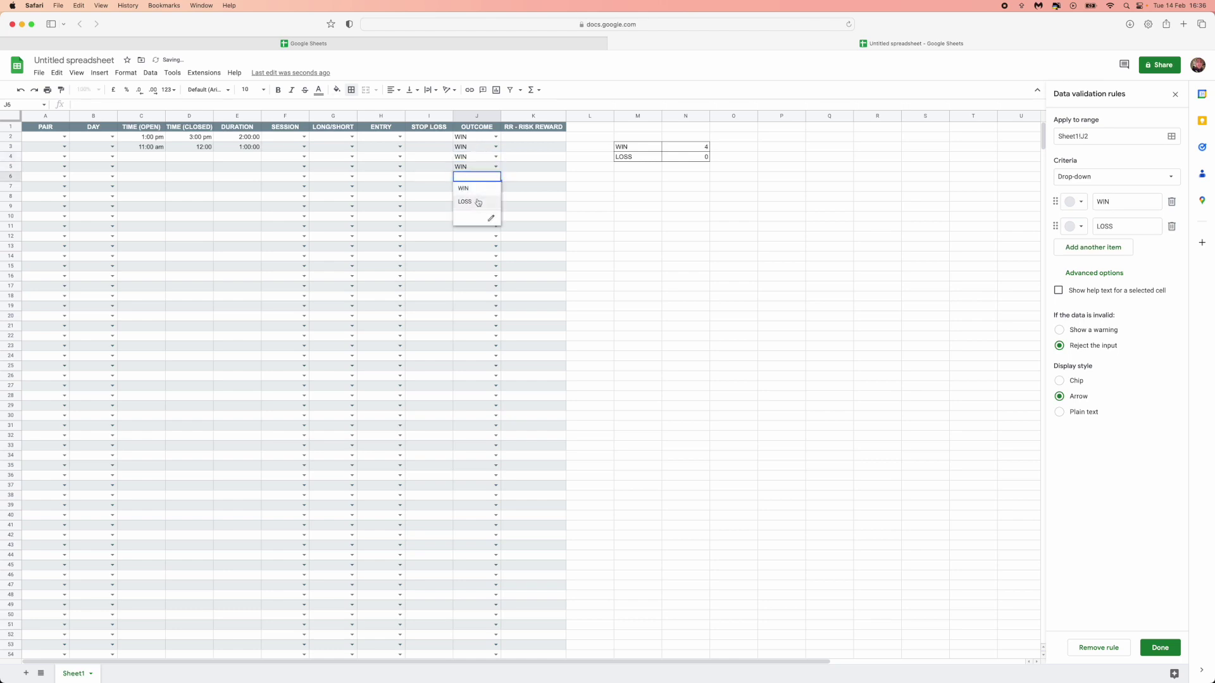
click(472, 201)
click(496, 187)
click(487, 212)
click(496, 197)
click(484, 208)
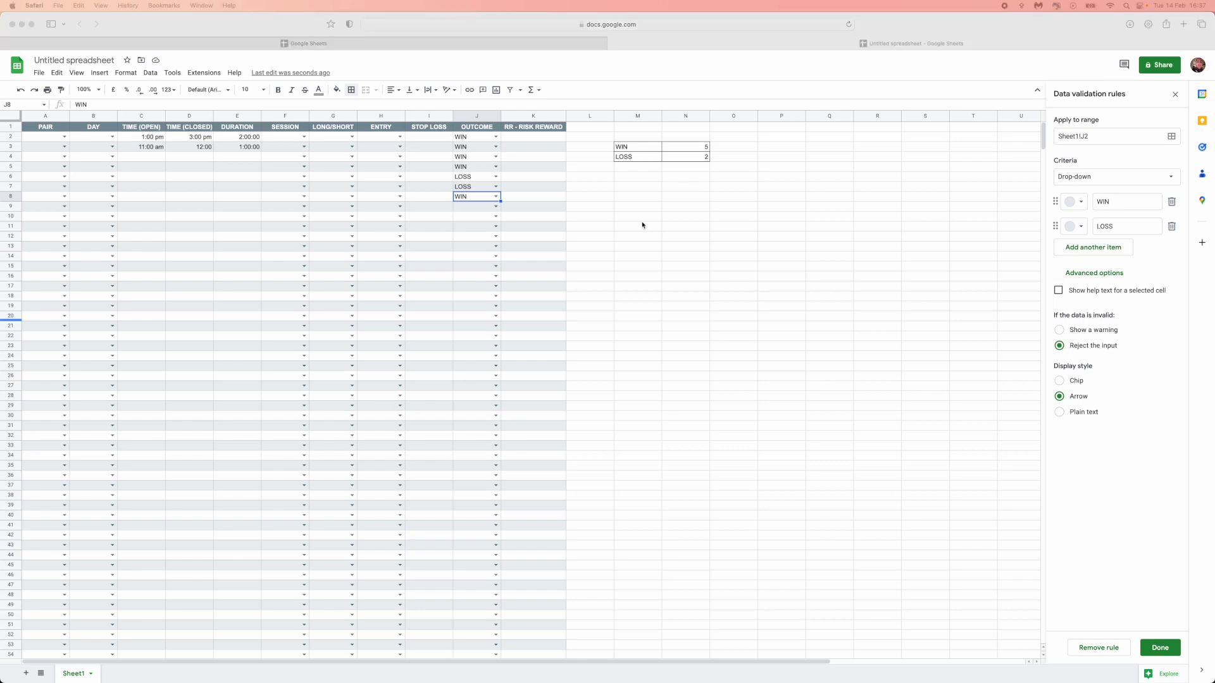
Merge cells M6:O8 into one block and cells M9:O13 into another block below it.
click(638, 182)
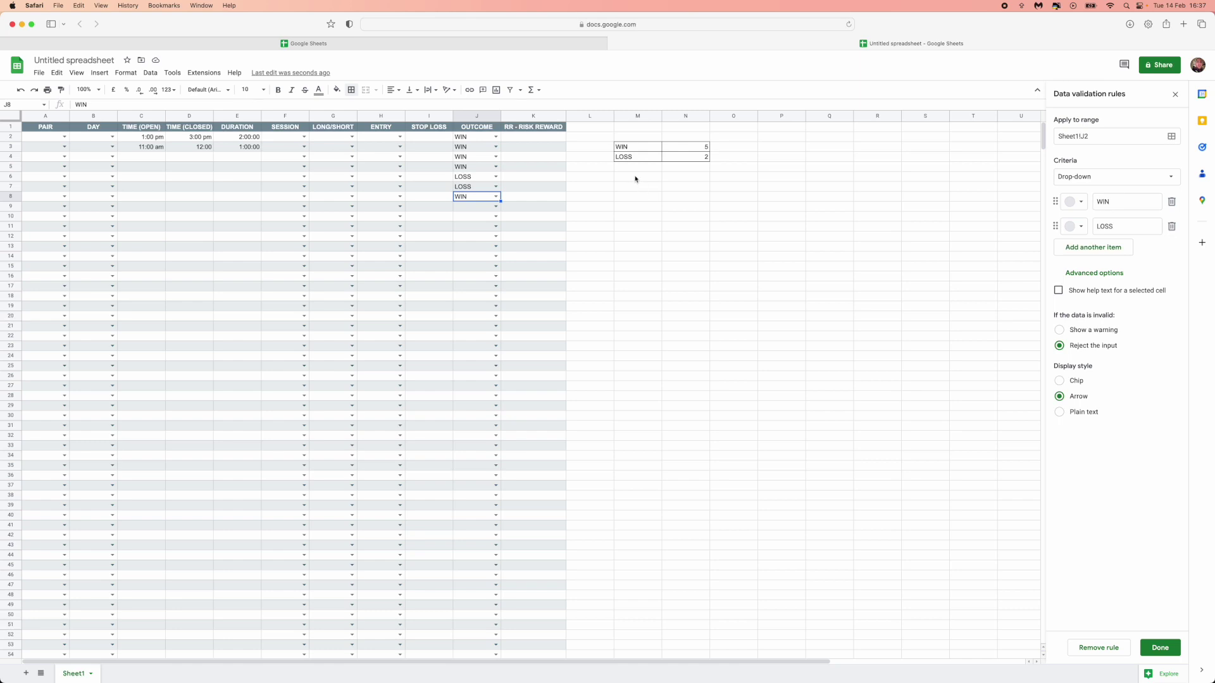
drag(635, 179, 730, 196)
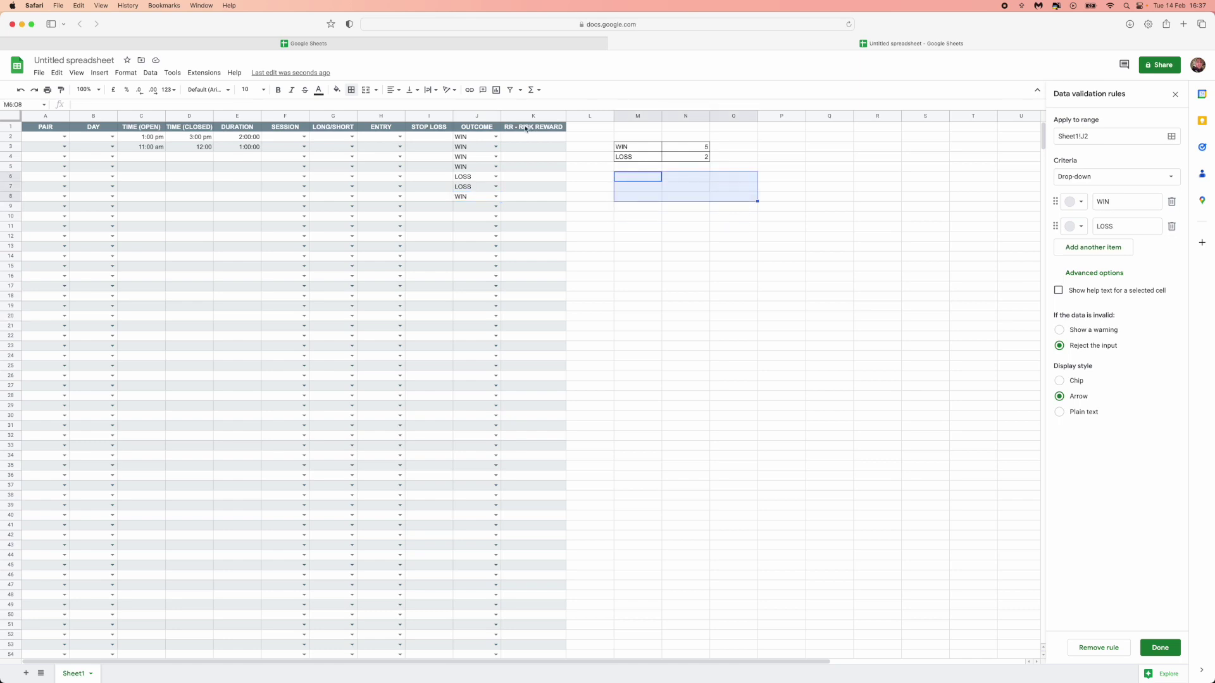
click(367, 93)
mouse_move(626, 208)
mouse_down()
mouse_move(651, 252)
mouse_move(738, 251)
mouse_up()
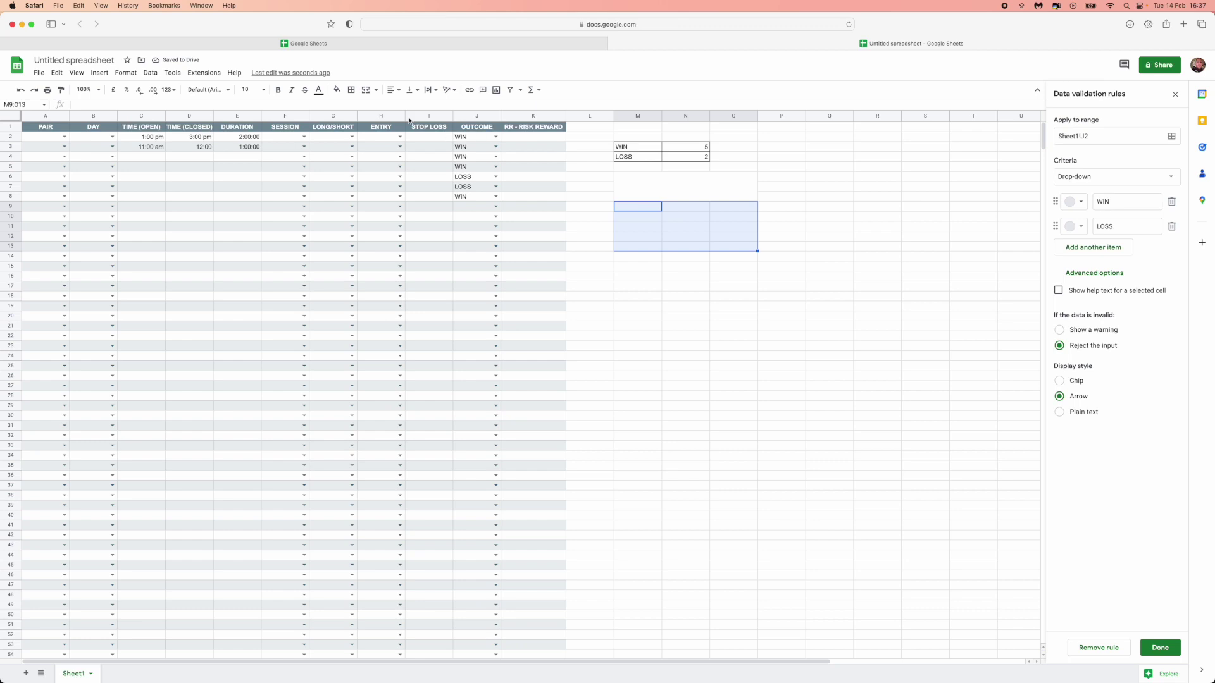
click(365, 90)
Add an outer border around each of the merged blocks M6:O8 and M9:O13.
drag(621, 175, 706, 195)
click(356, 92)
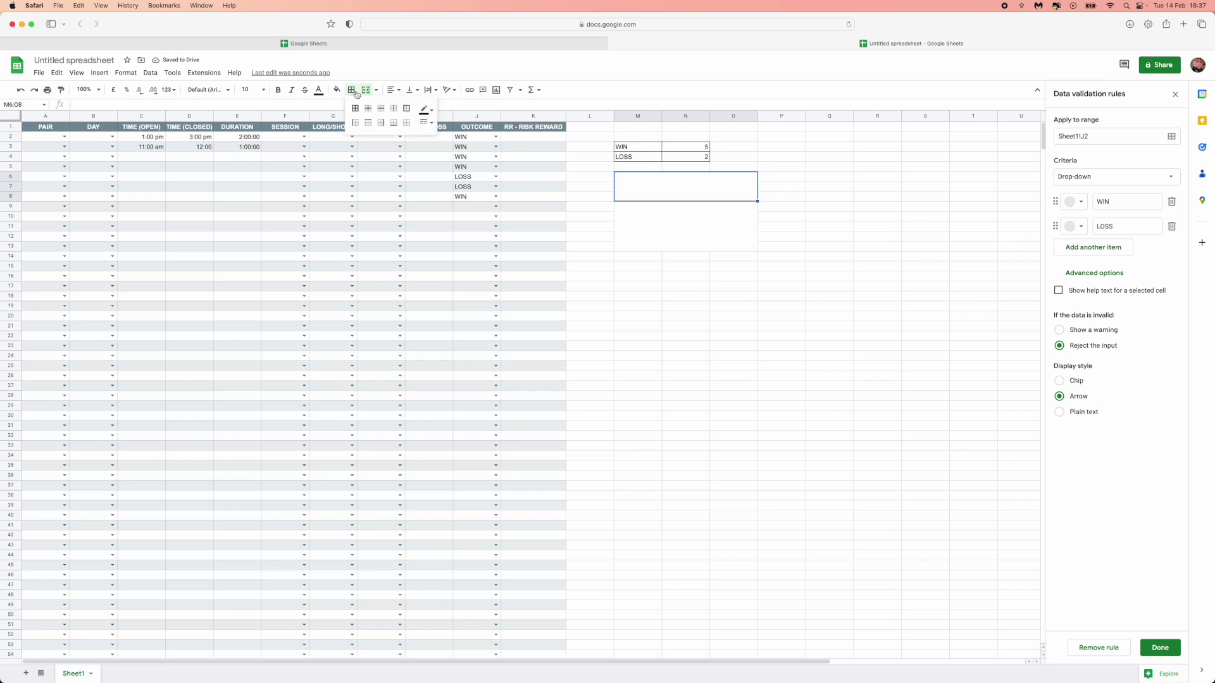
click(406, 108)
click(687, 233)
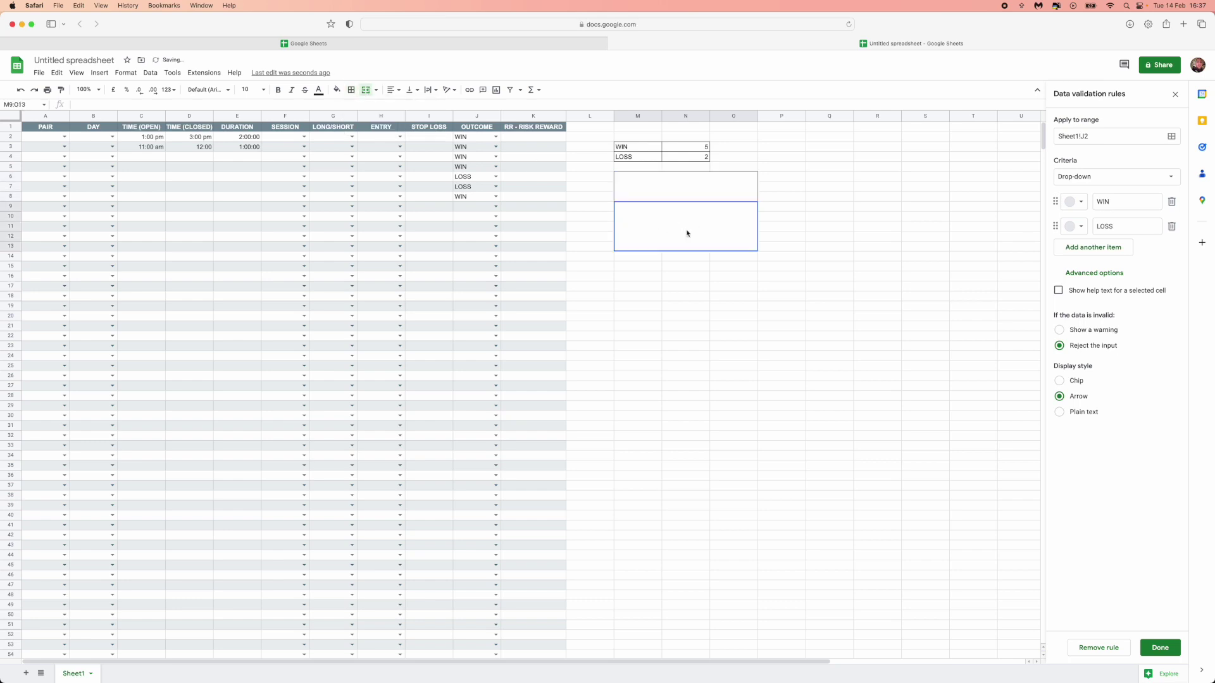
click(351, 90)
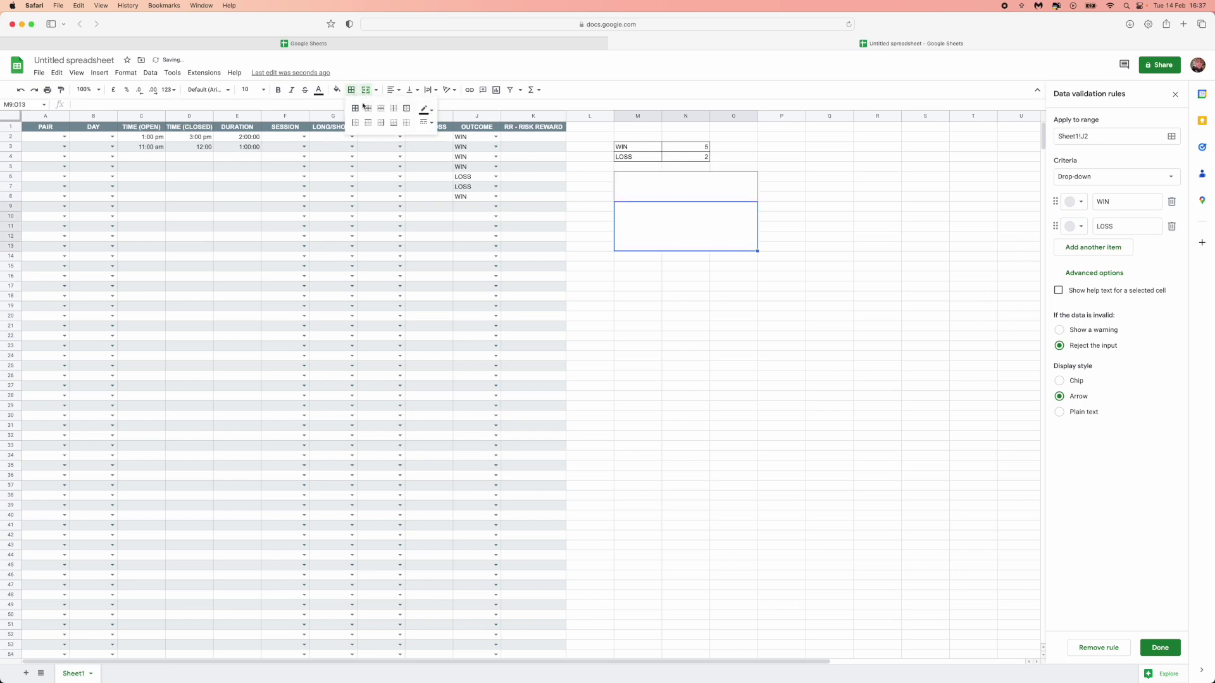
click(406, 109)
Enter WIN PERCENTAGE in the merged block M6:O8 and centre it horizontally and vertically.
click(683, 188)
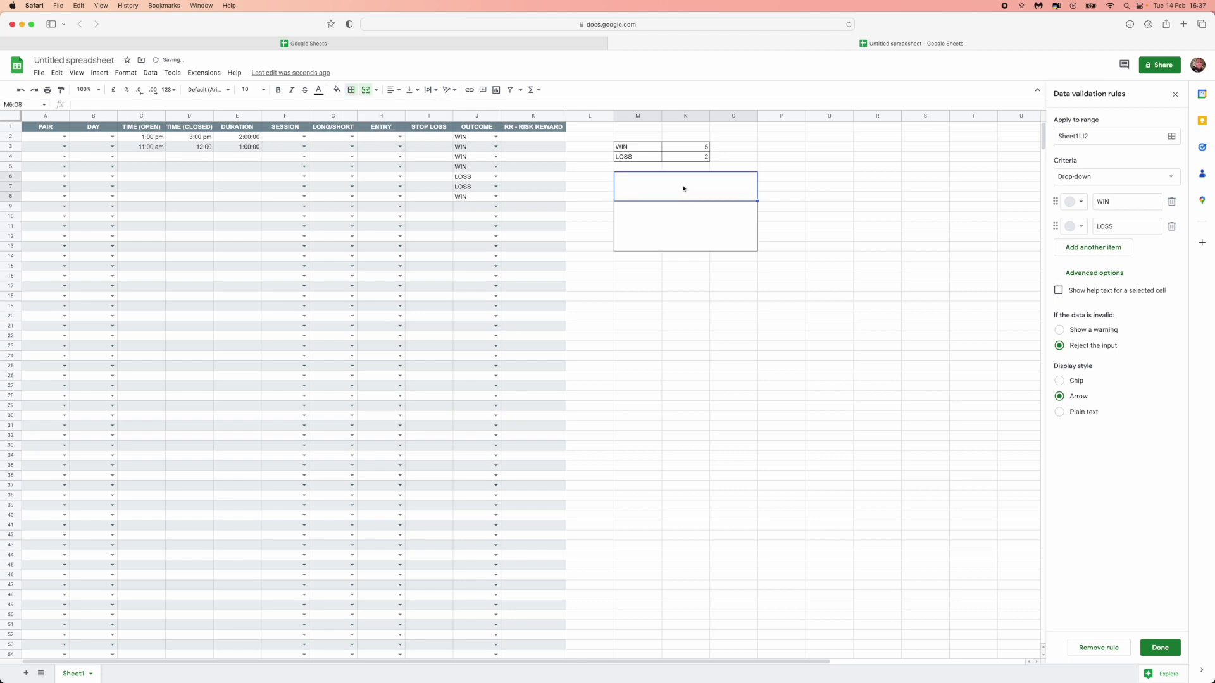
text(WIN PERCENTAGE)
click(393, 90)
click(410, 110)
click(410, 89)
click(423, 108)
Make the WIN PERCENTAGE heading bold with font size 12.
click(276, 90)
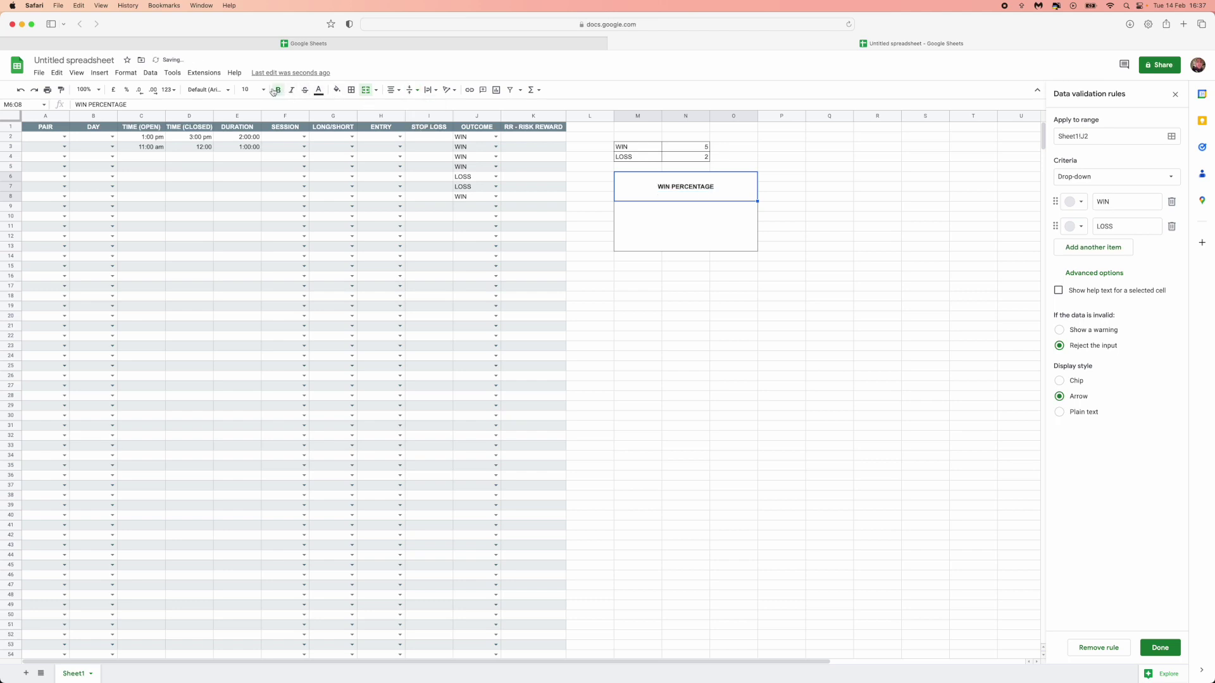
click(263, 90)
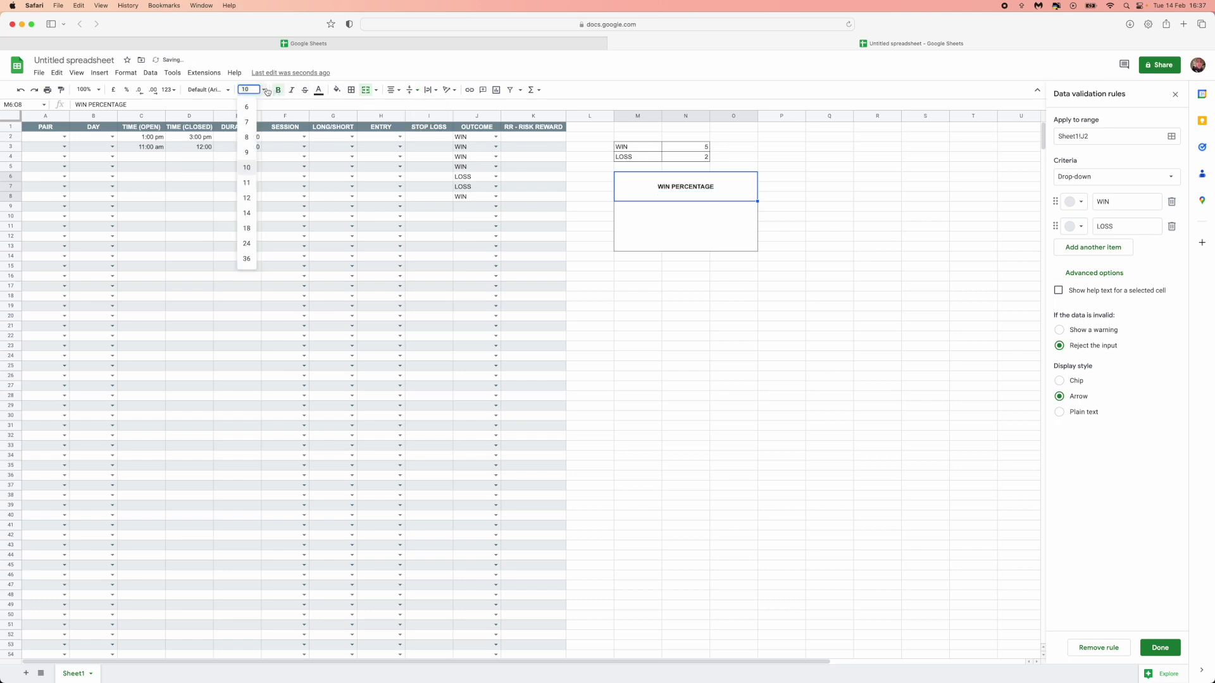
click(246, 197)
click(651, 247)
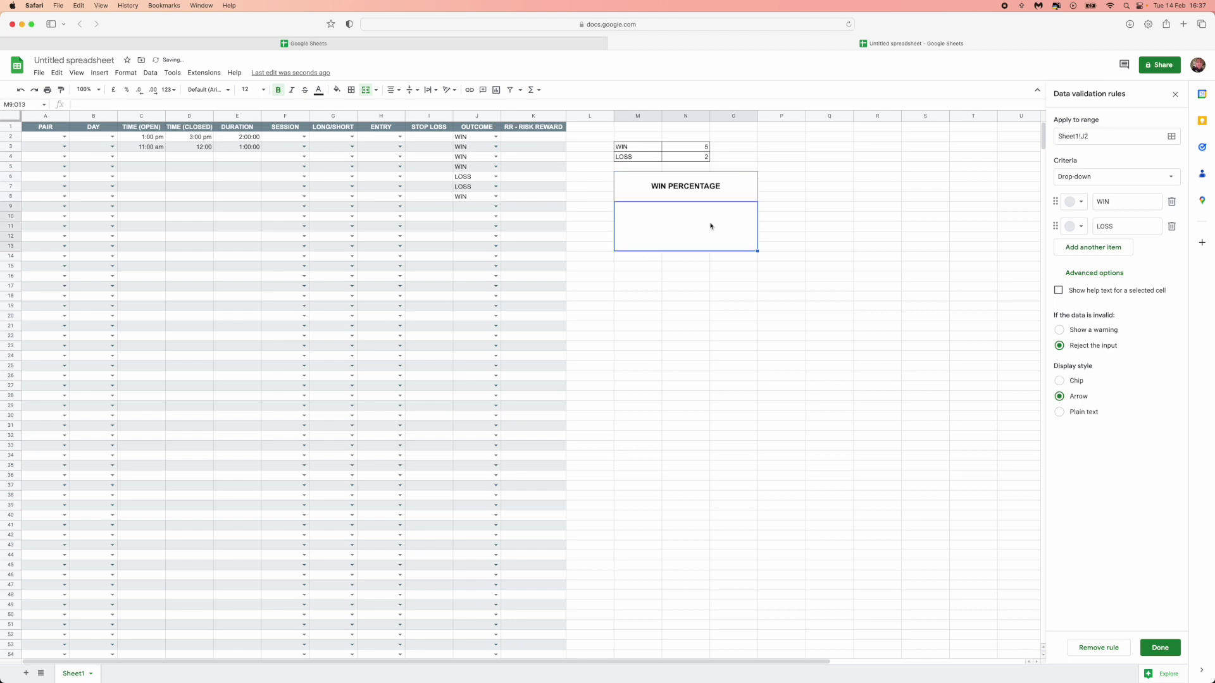
click(686, 316)
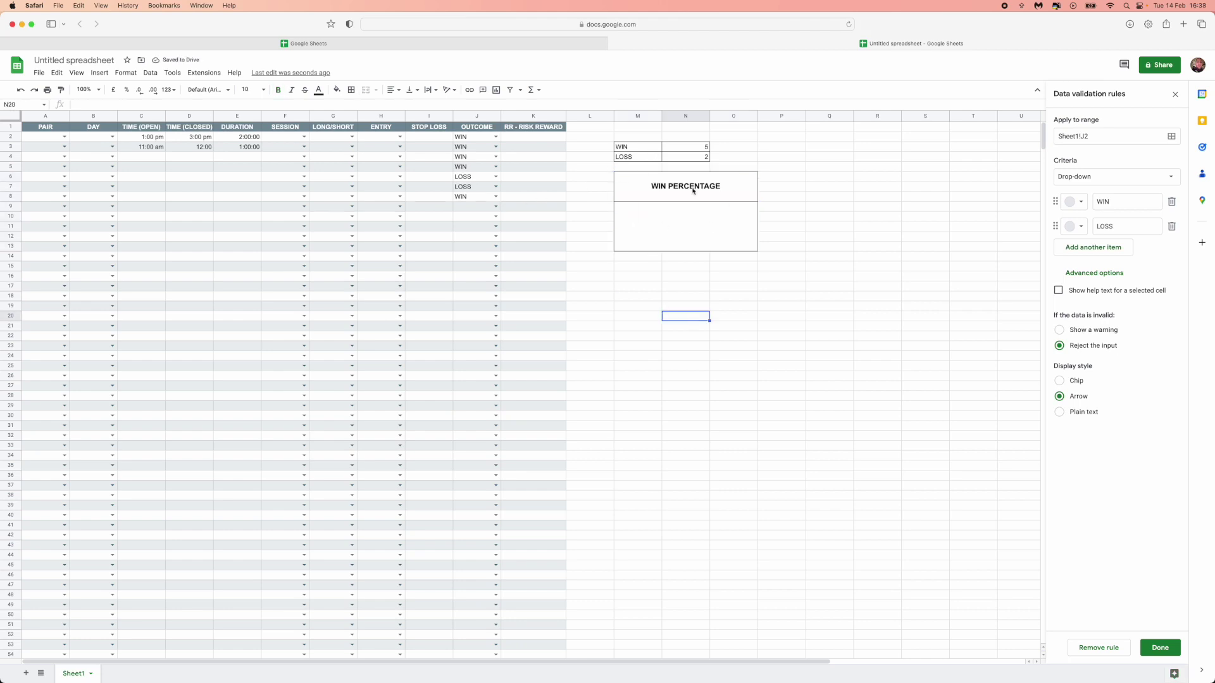
Calculate the win rate in the merged block M9:O13 with the formula =N3/(N3+N4).
click(652, 220)
text(=)
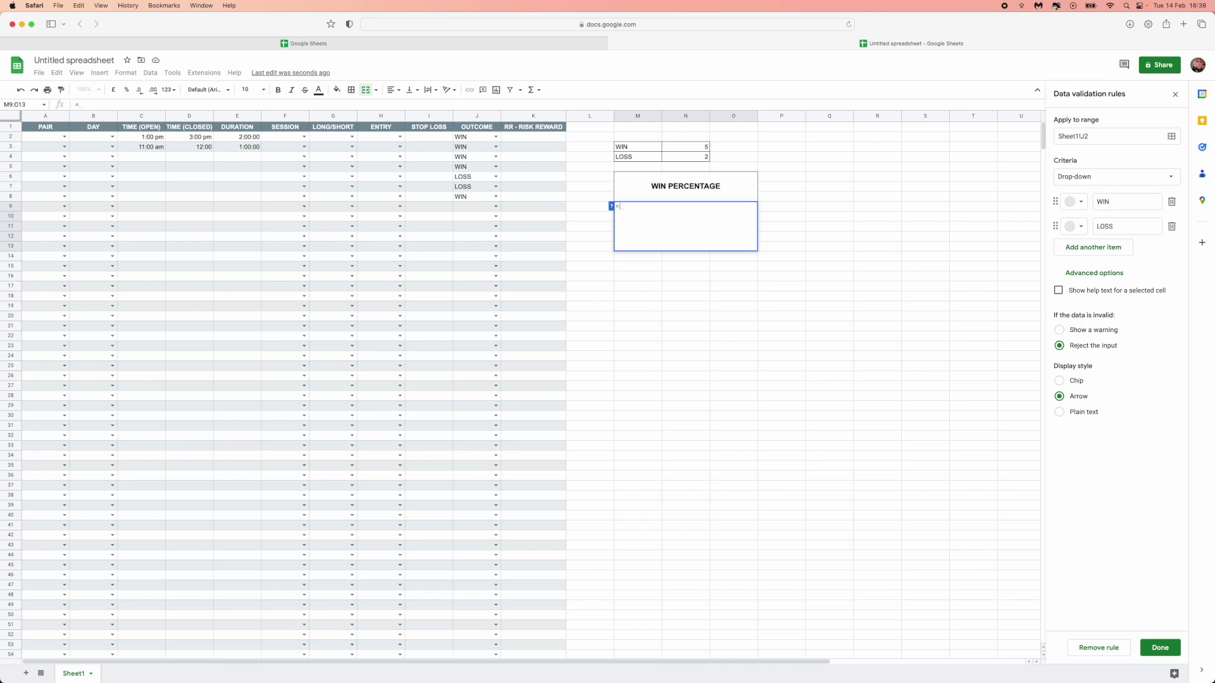
click(696, 150)
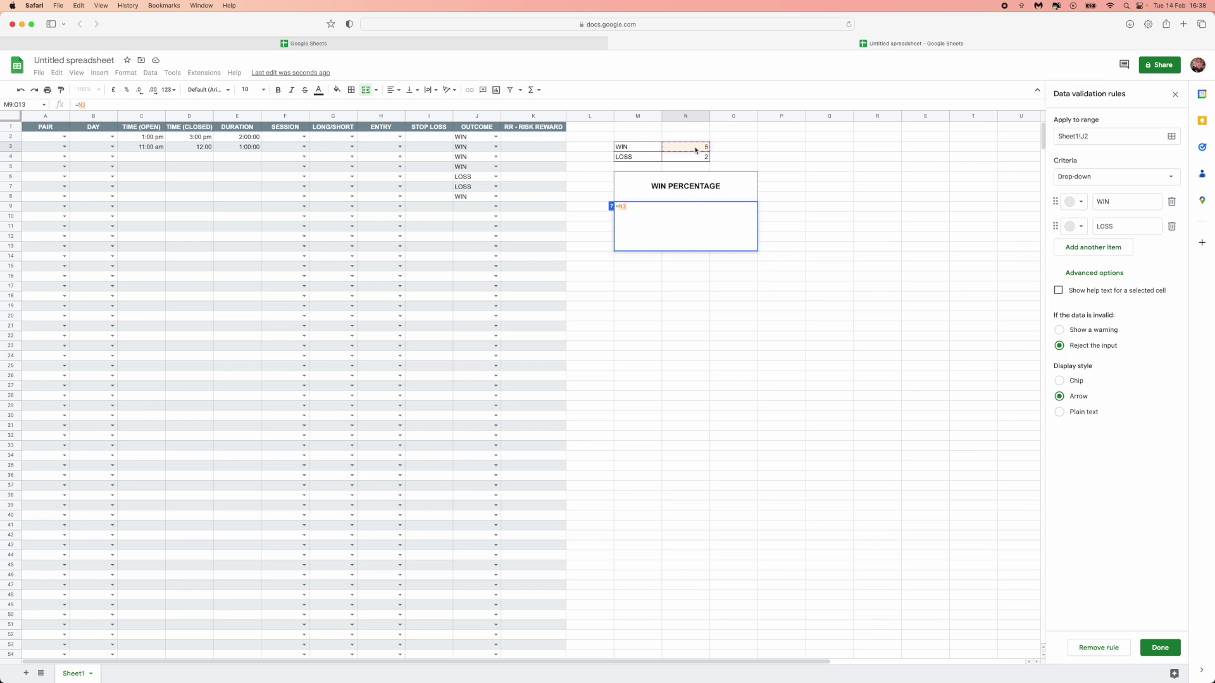
text(/()
click(698, 148)
text(+)
click(701, 161)
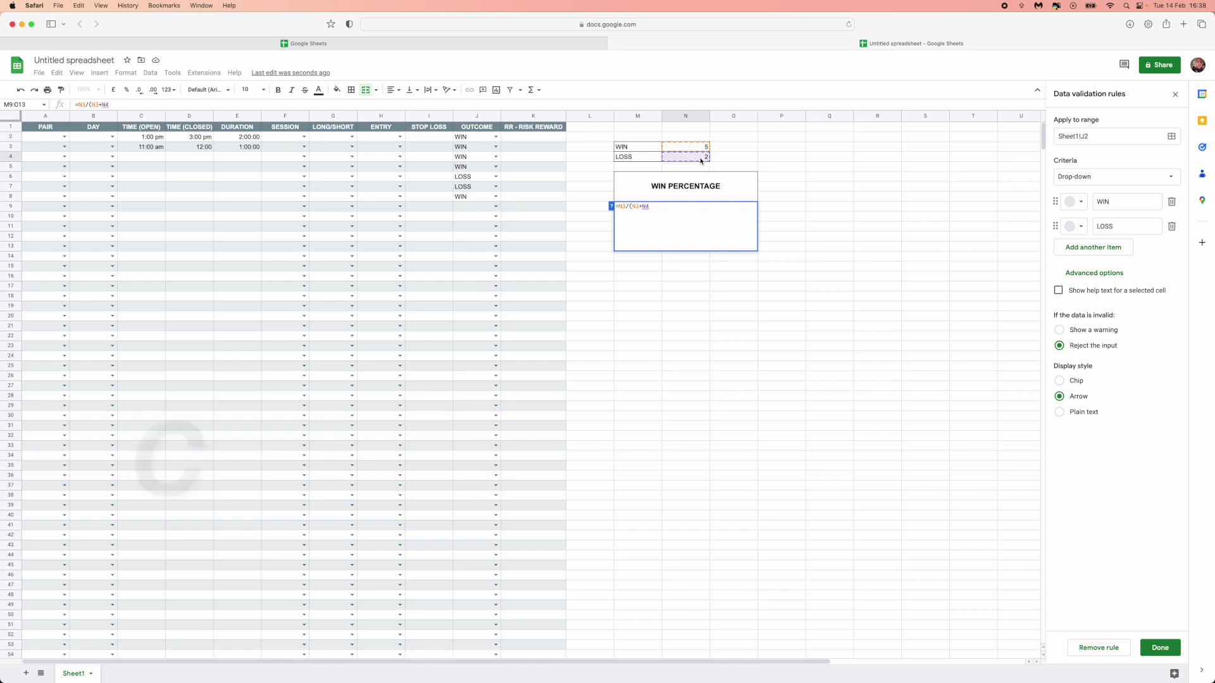
text())
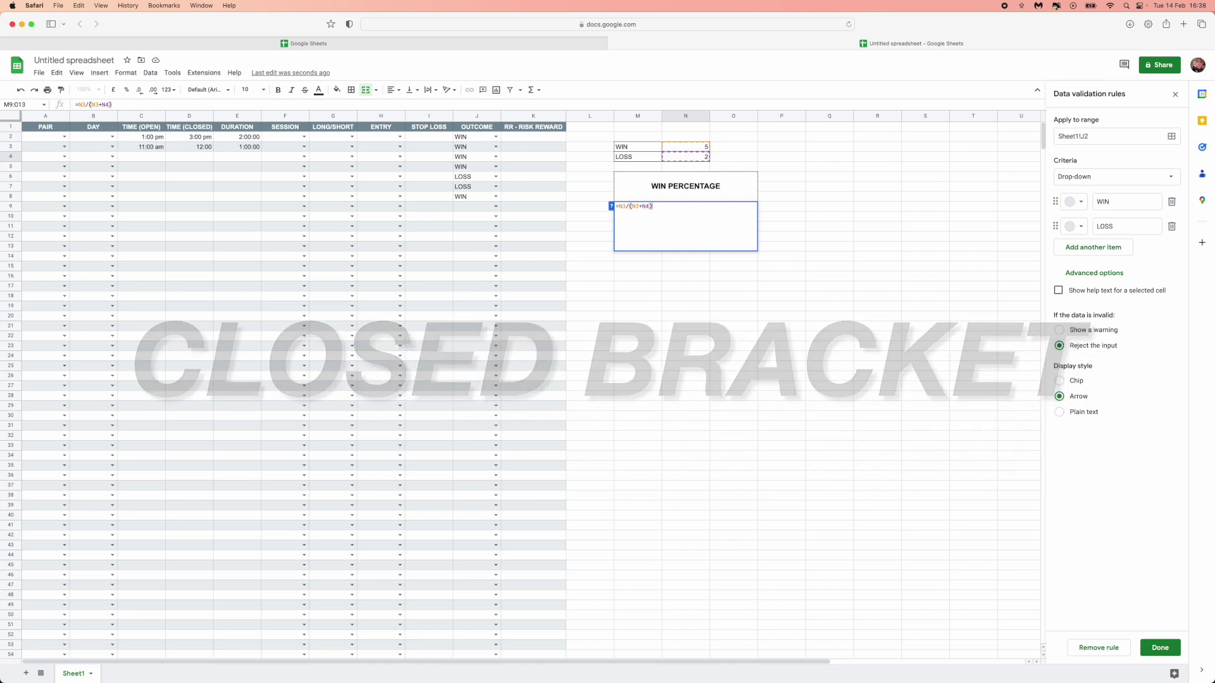
key(Return)
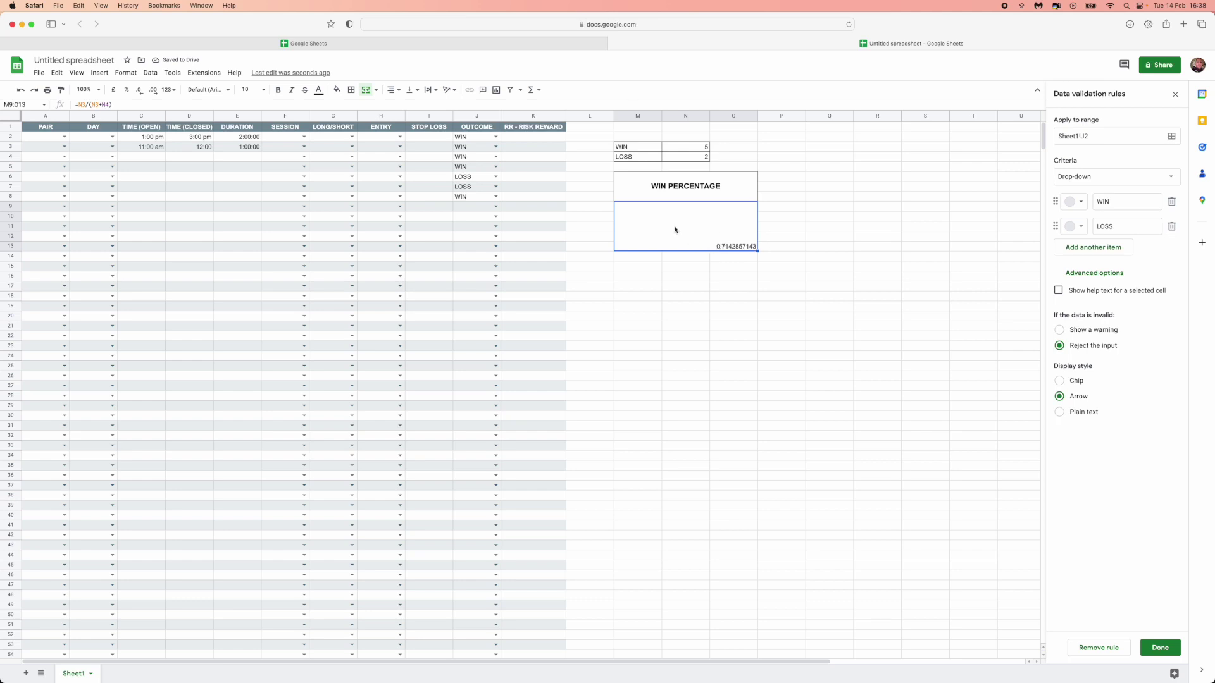
Format the win rate result in M9:O13 as a percent.
click(127, 74)
mouse_move(148, 117)
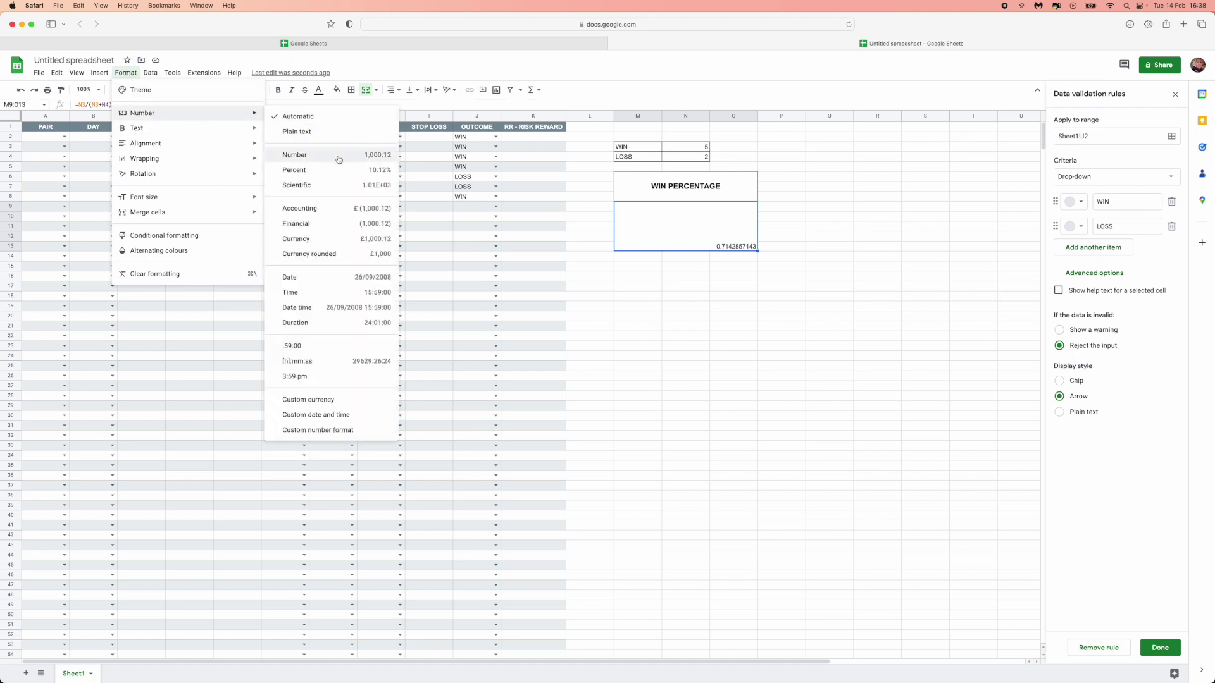
click(354, 170)
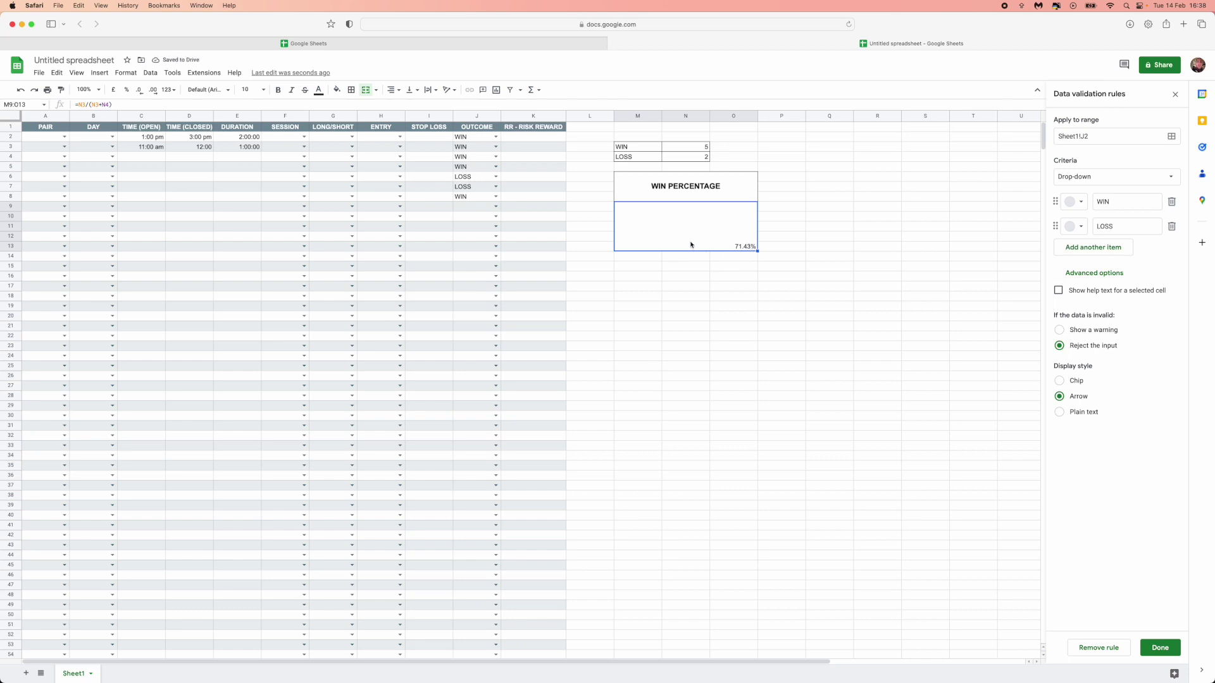
Centre the win rate in M9:O13 horizontally and vertically and set its font size to 24.
click(394, 90)
click(403, 107)
click(410, 90)
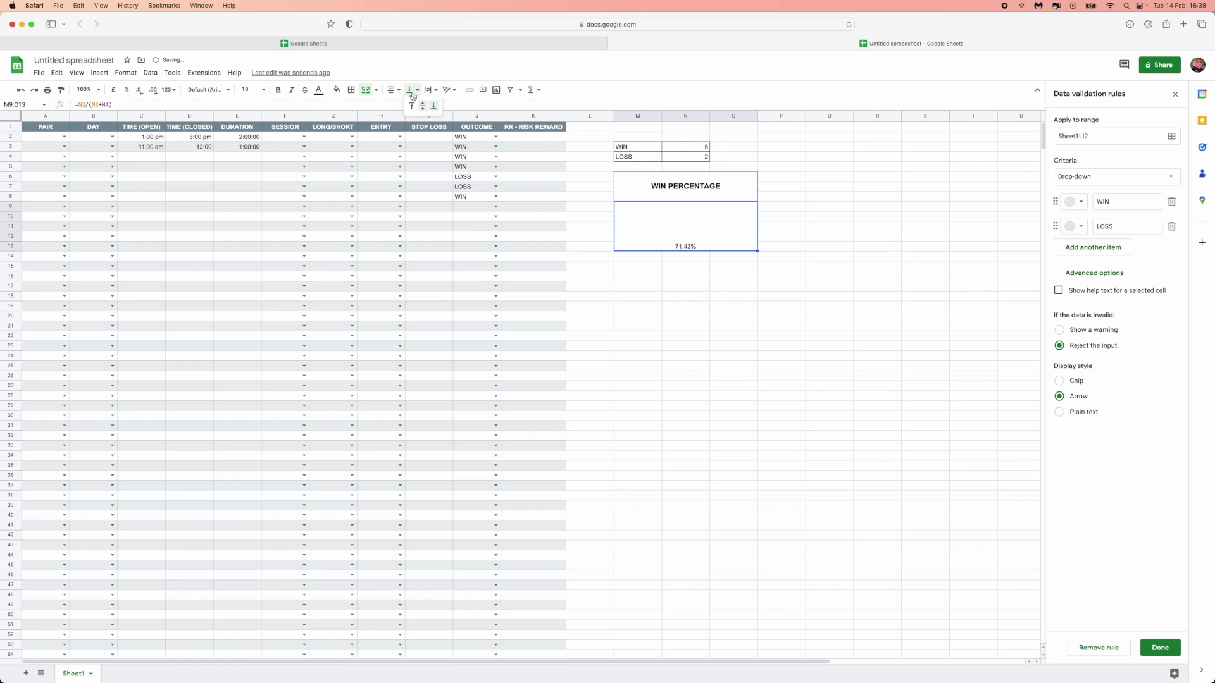
click(422, 106)
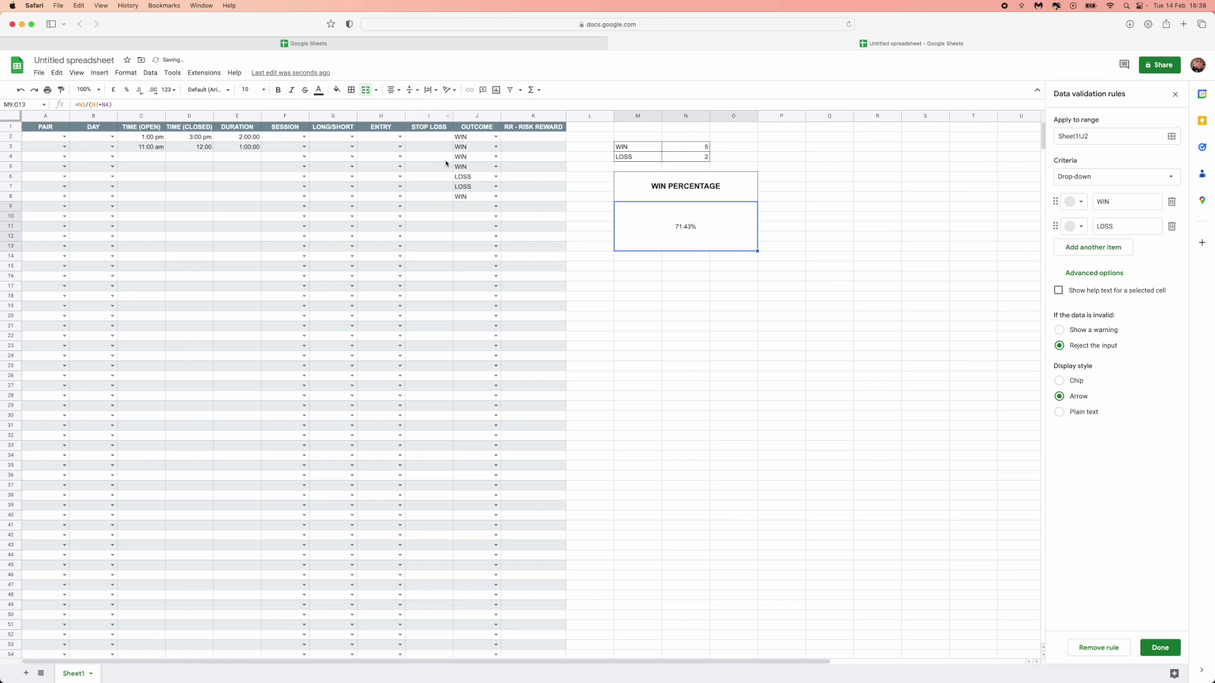
click(256, 91)
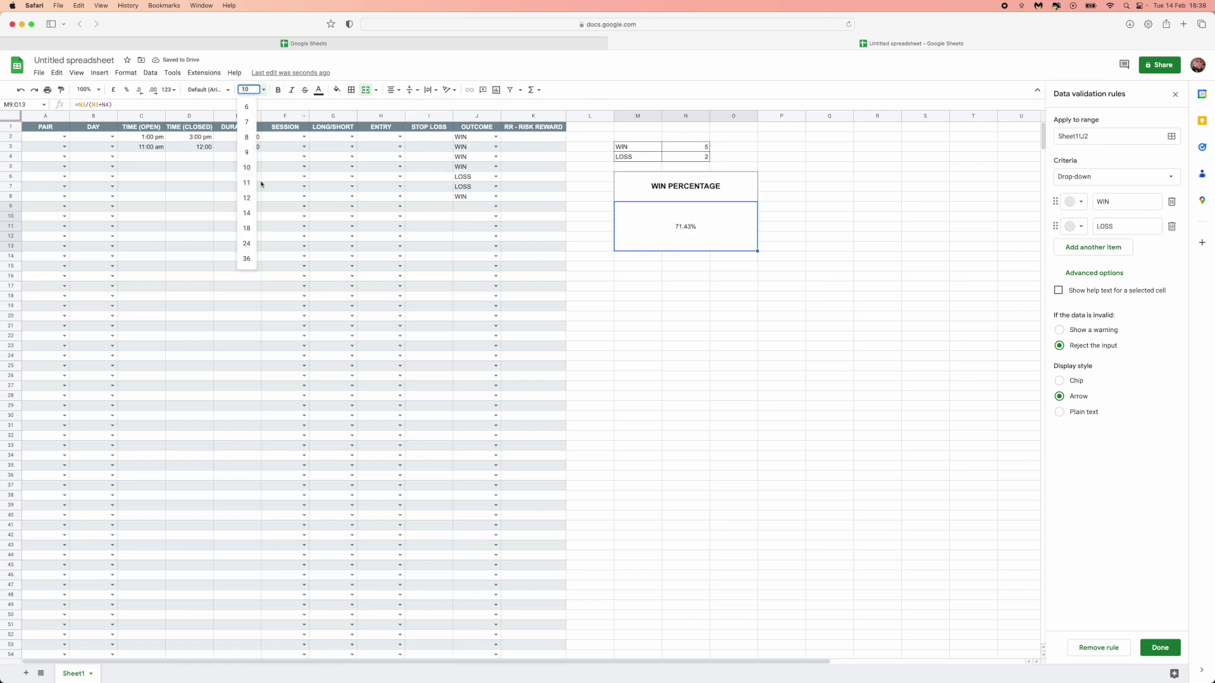
click(248, 245)
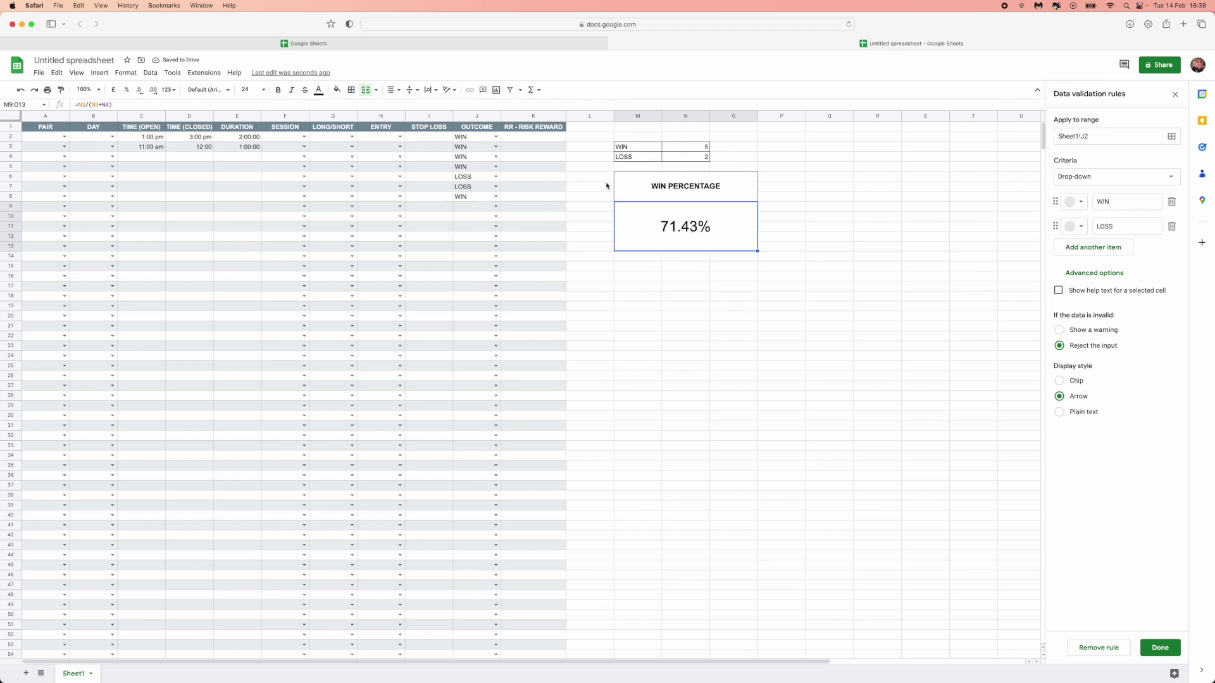
Set the trade outcomes in J9 to J14 to WIN, LOSS, LOSS, WIN, WIN and LOSS.
click(496, 207)
click(484, 219)
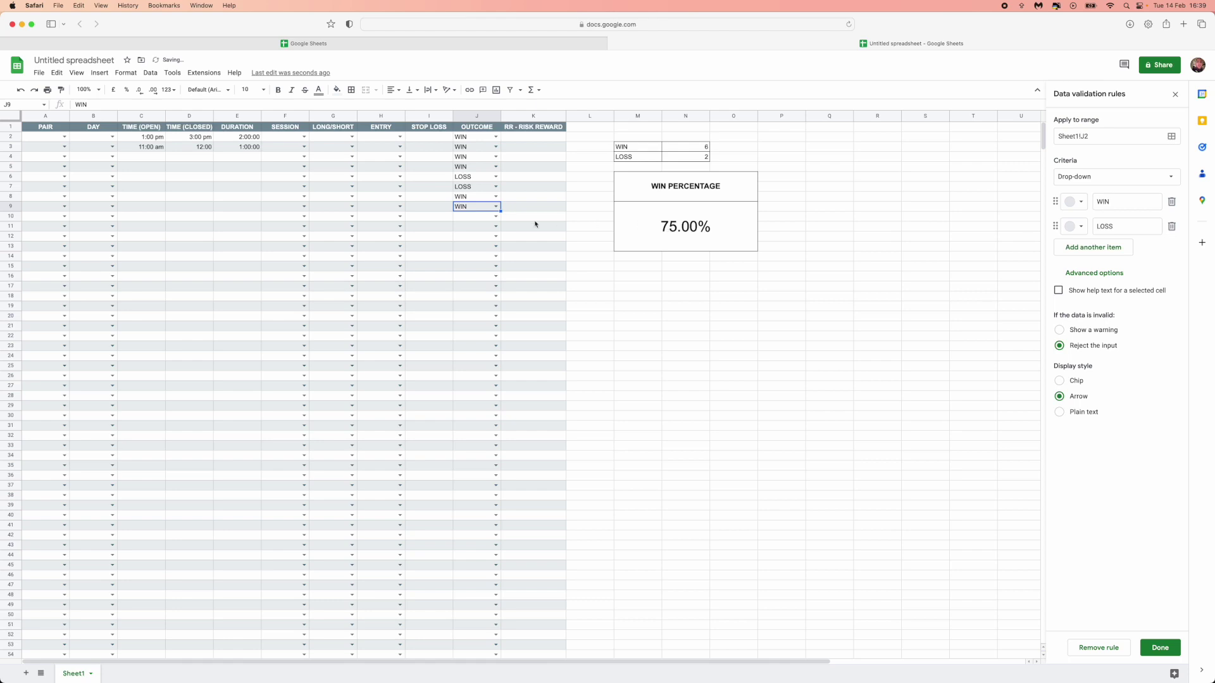
click(496, 217)
click(481, 246)
click(496, 226)
click(479, 251)
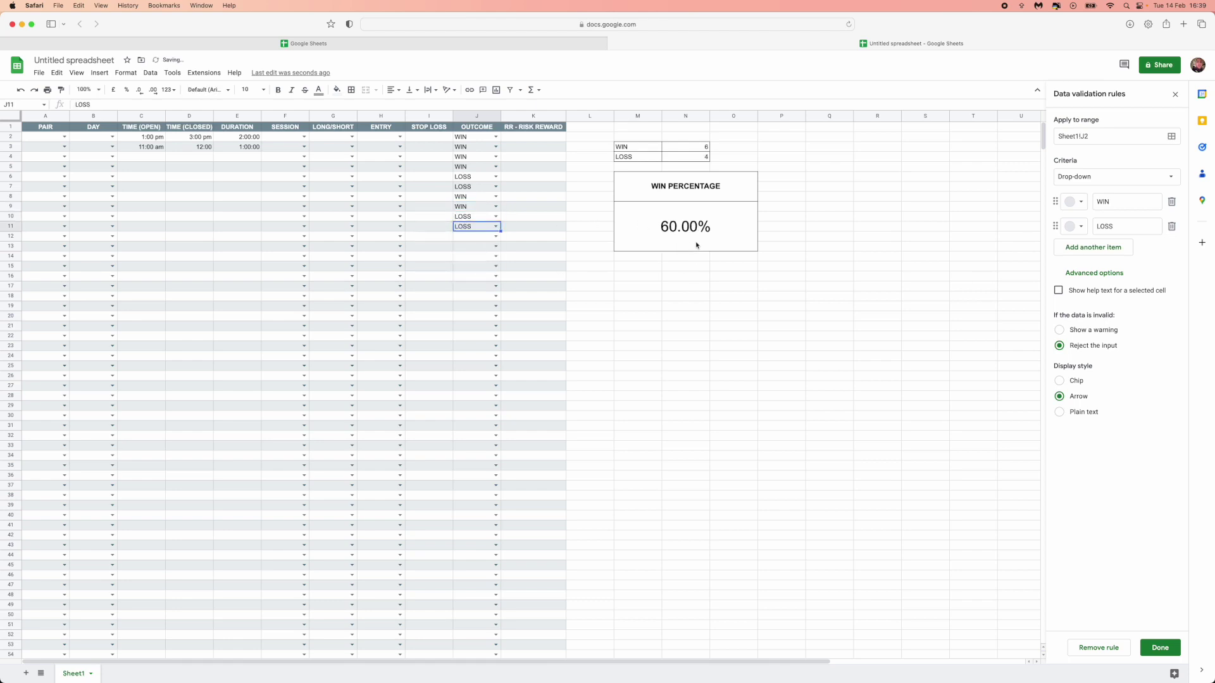
click(496, 236)
click(486, 250)
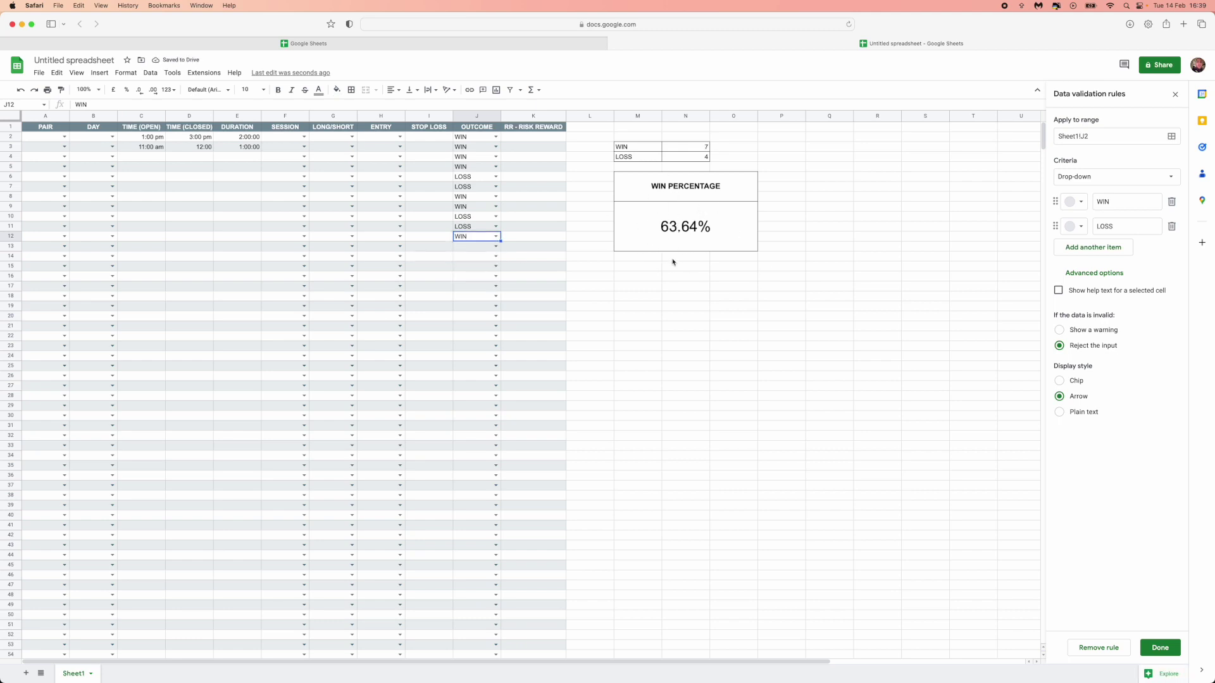
click(496, 246)
click(489, 260)
click(496, 257)
click(473, 281)
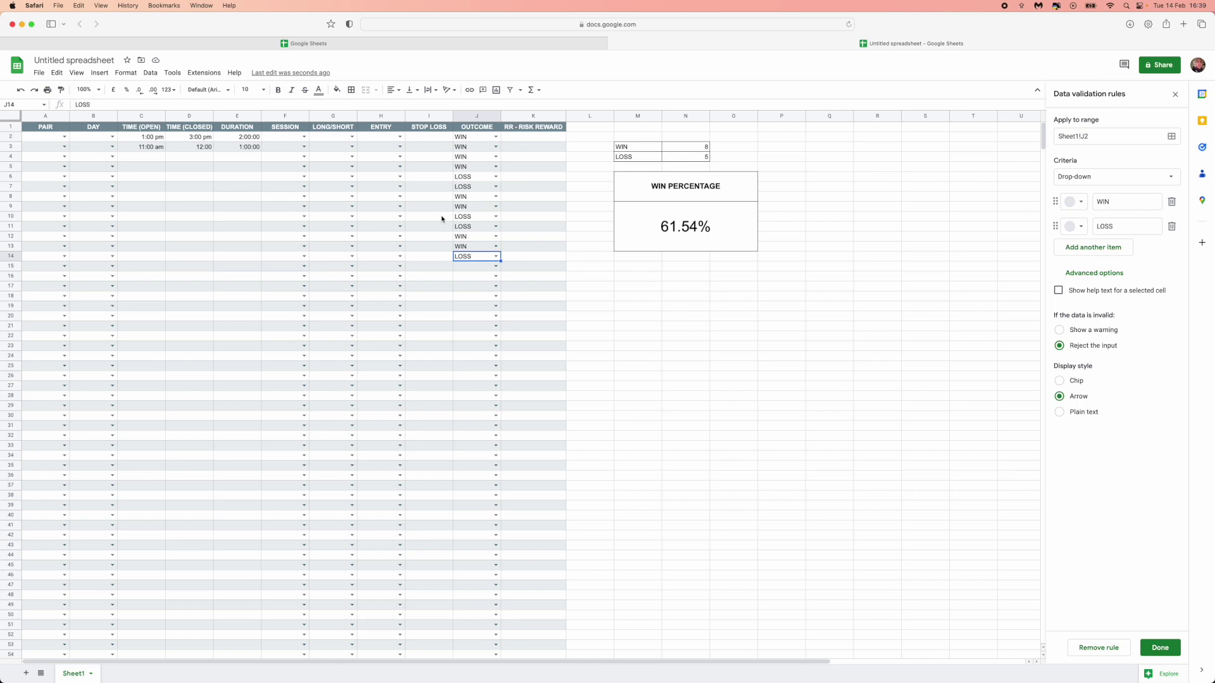
Apply all borders to the two-by-two block M15:N16 below the win percentage box.
click(399, 137)
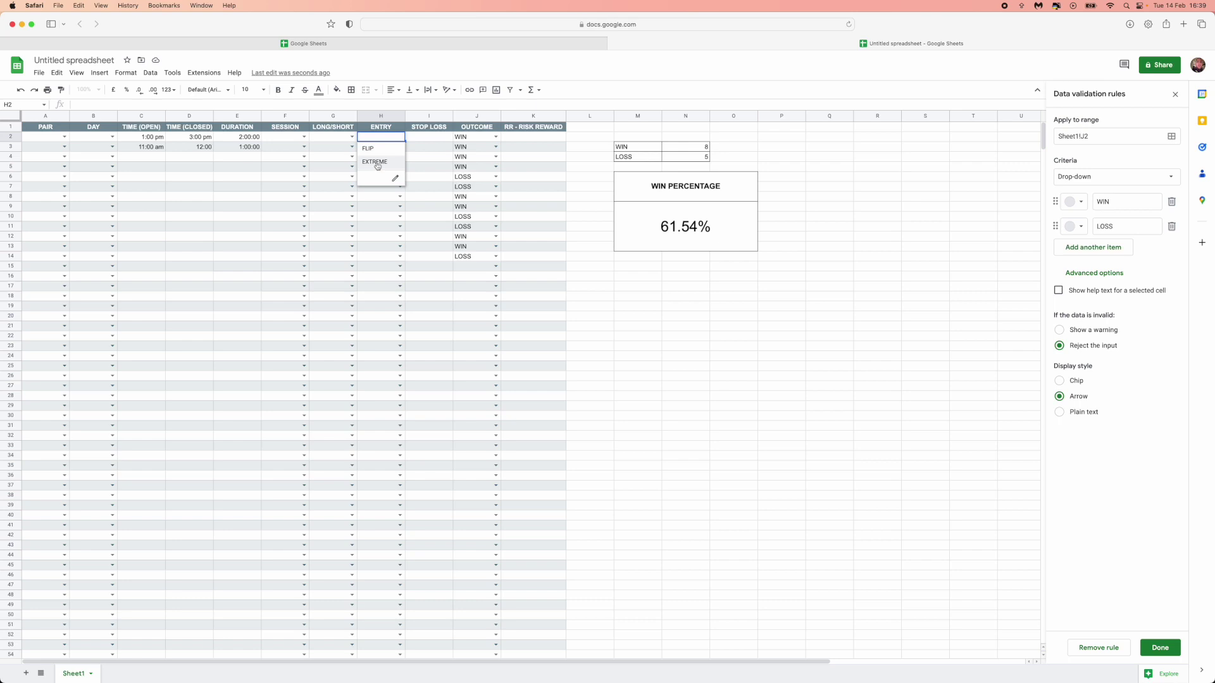
click(638, 270)
drag(626, 266, 690, 277)
click(351, 89)
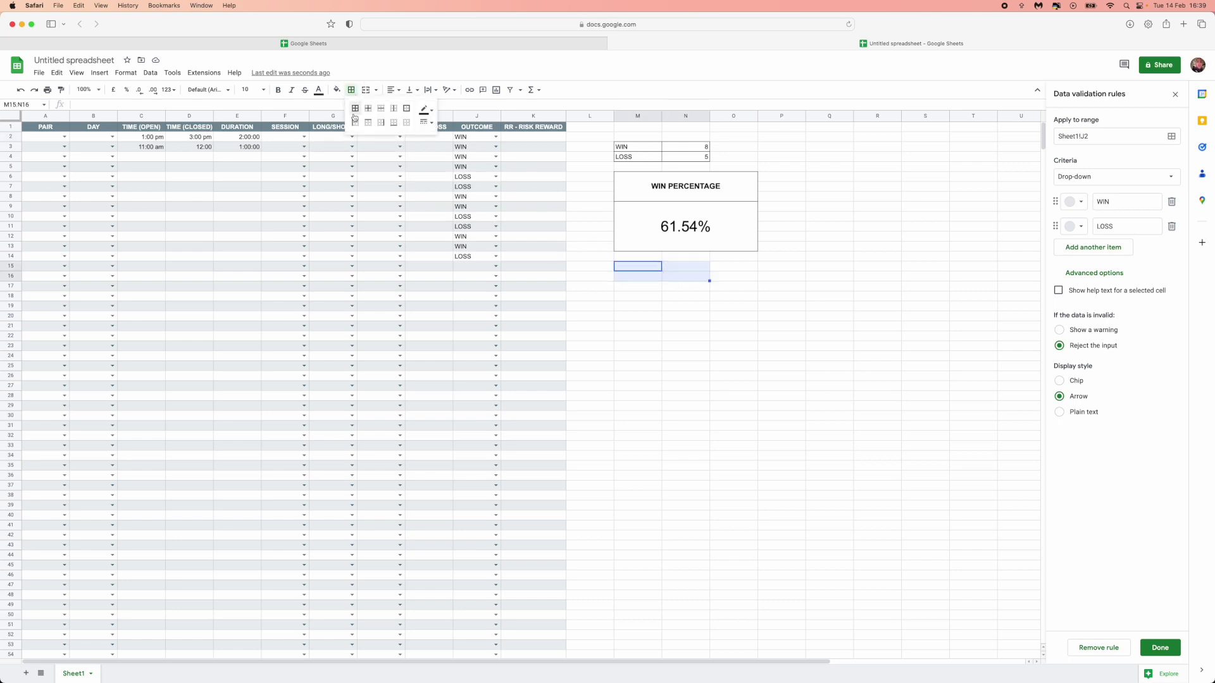
click(355, 108)
Label the bordered block with FLIP in M15 and EXTREME in M16.
click(623, 265)
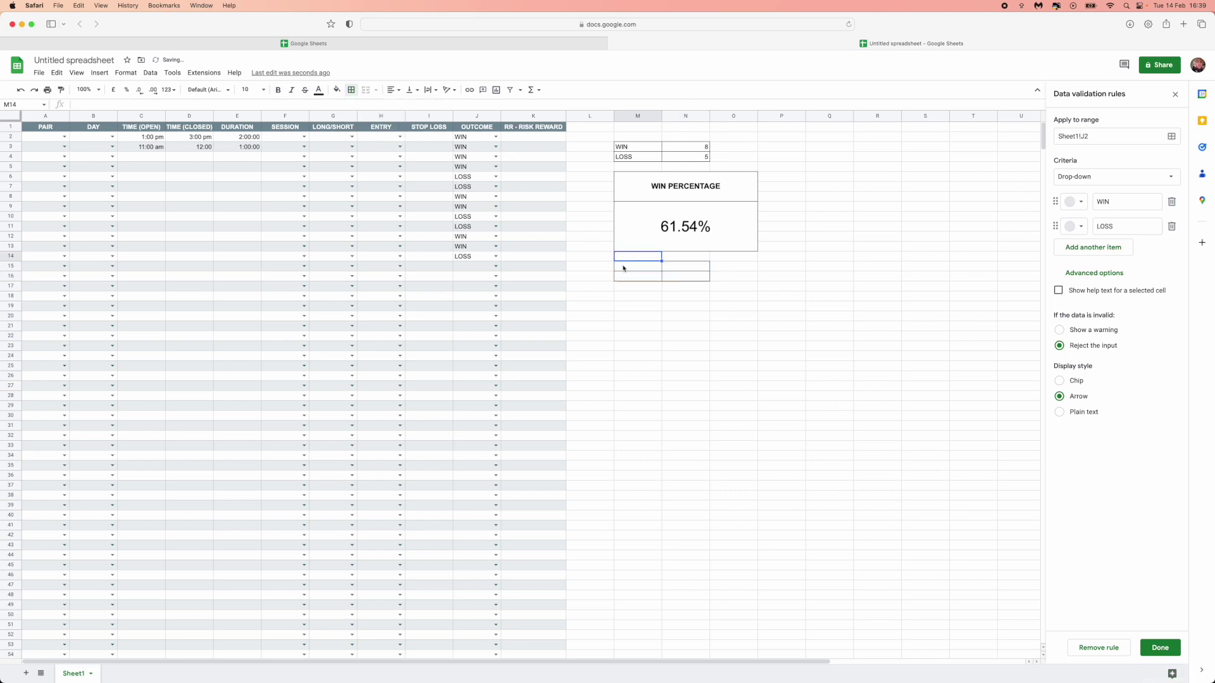
text(FLIP)
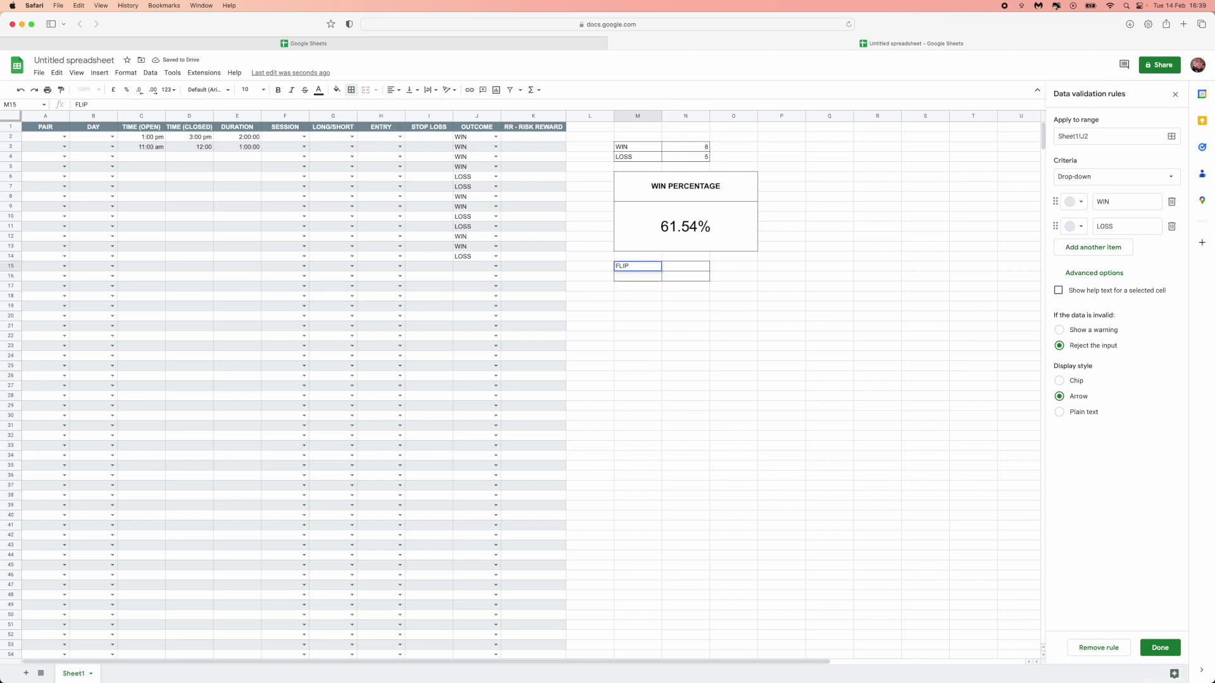
click(646, 276)
text(EXT)
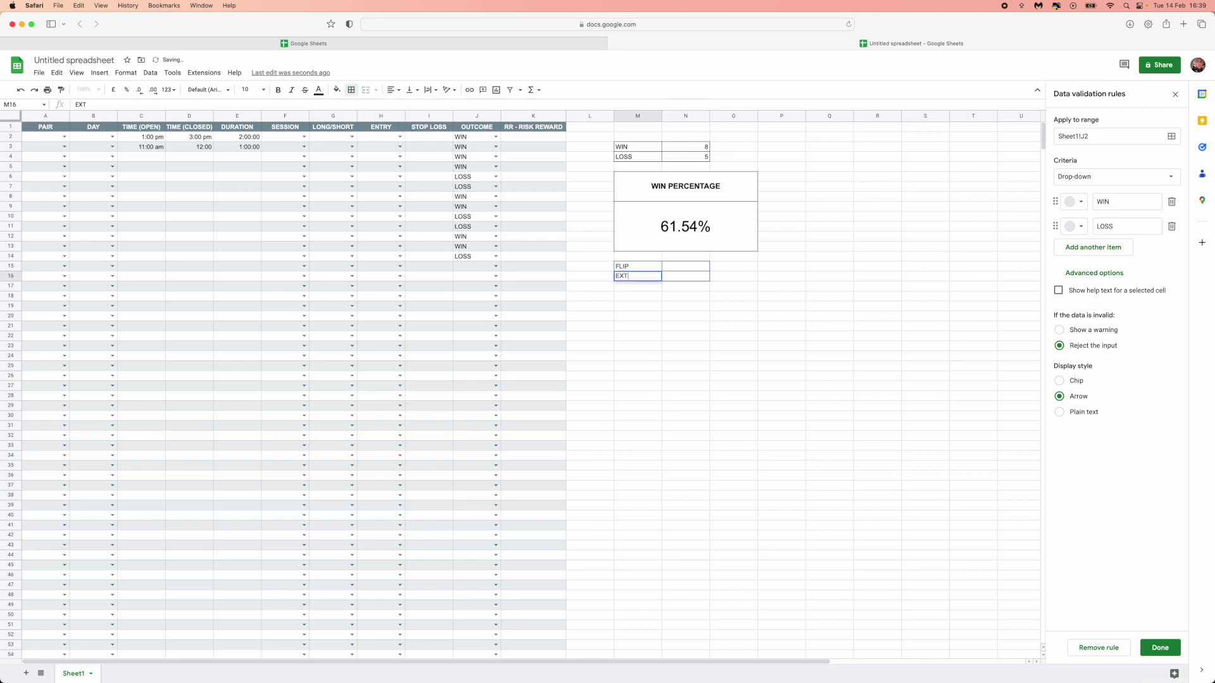
text(REME)
Count the FLIP entries in N15 with the formula =COUNTIF(H2:H108,"FLIP").
click(695, 267)
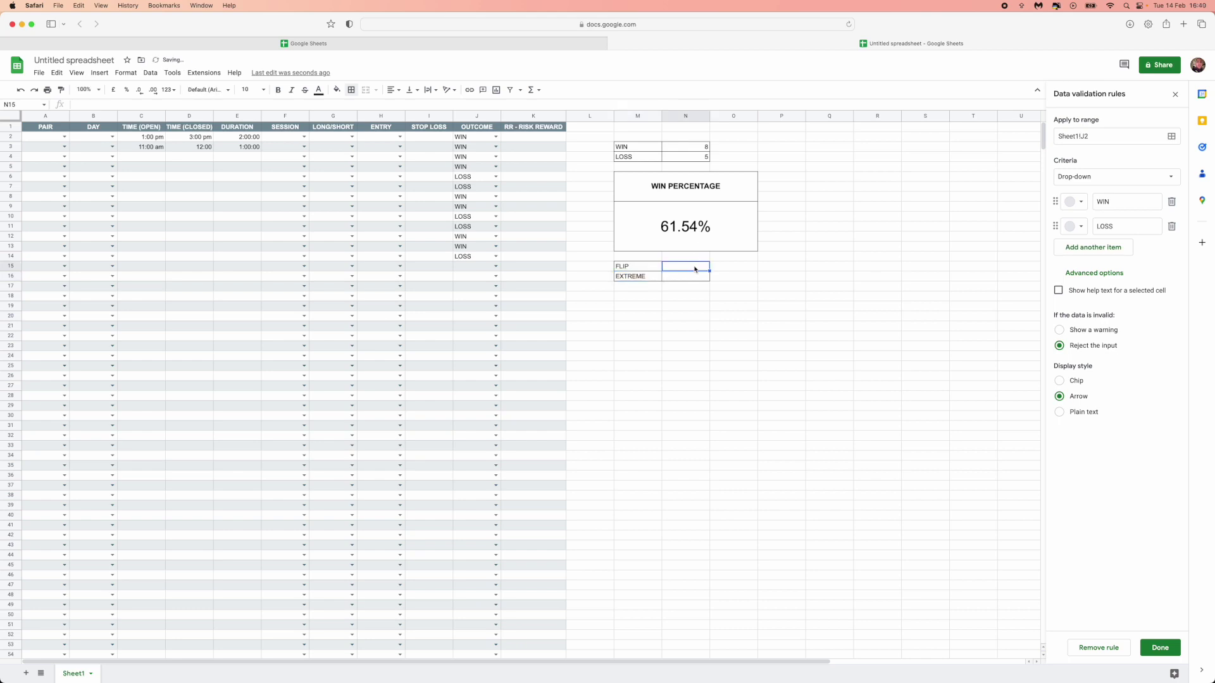
text(=COUNTIF)
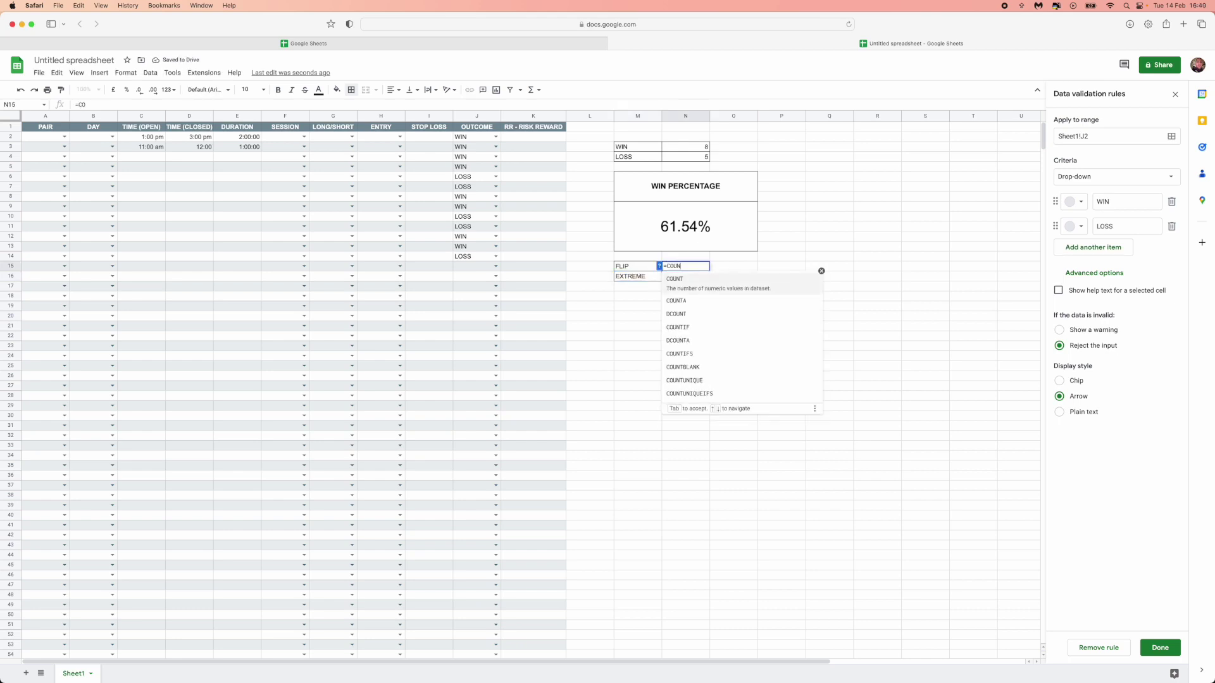
click(701, 278)
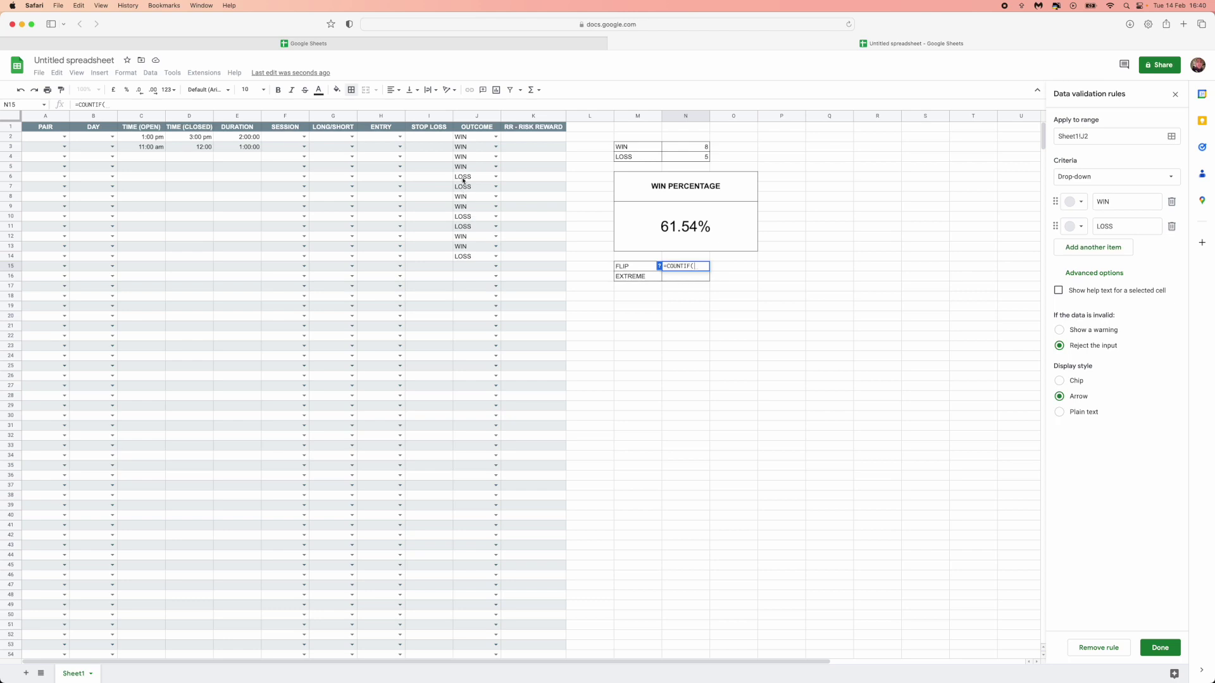
drag(382, 140, 387, 588)
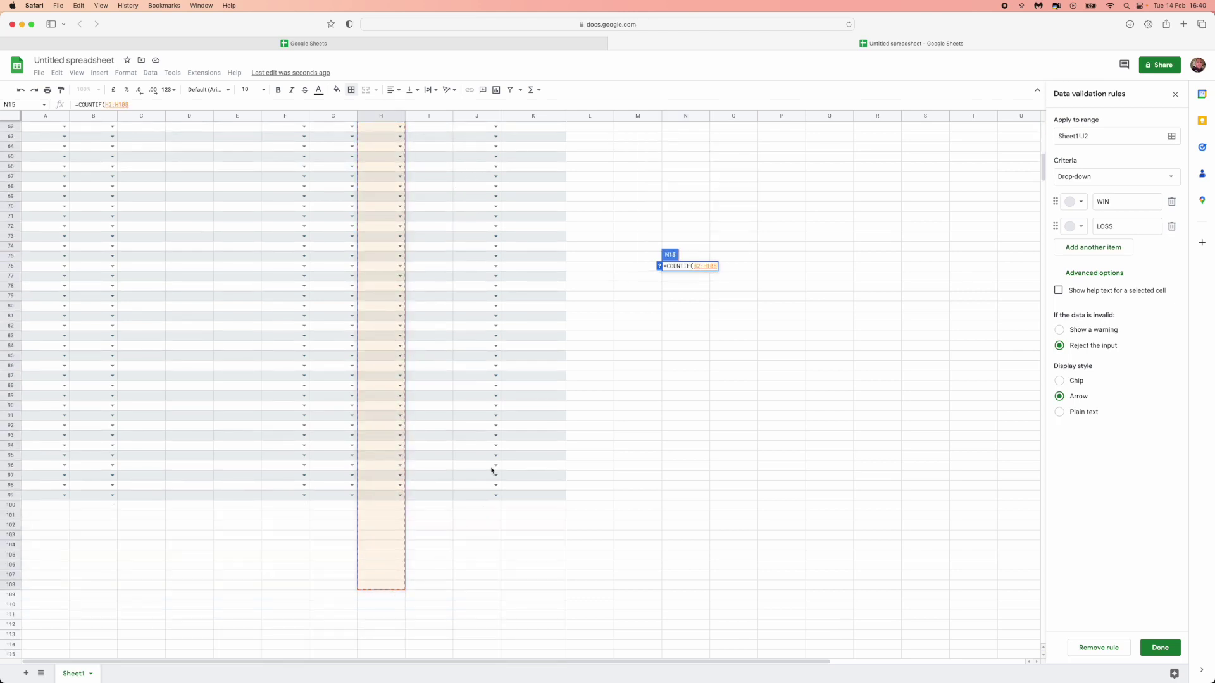
text(,")
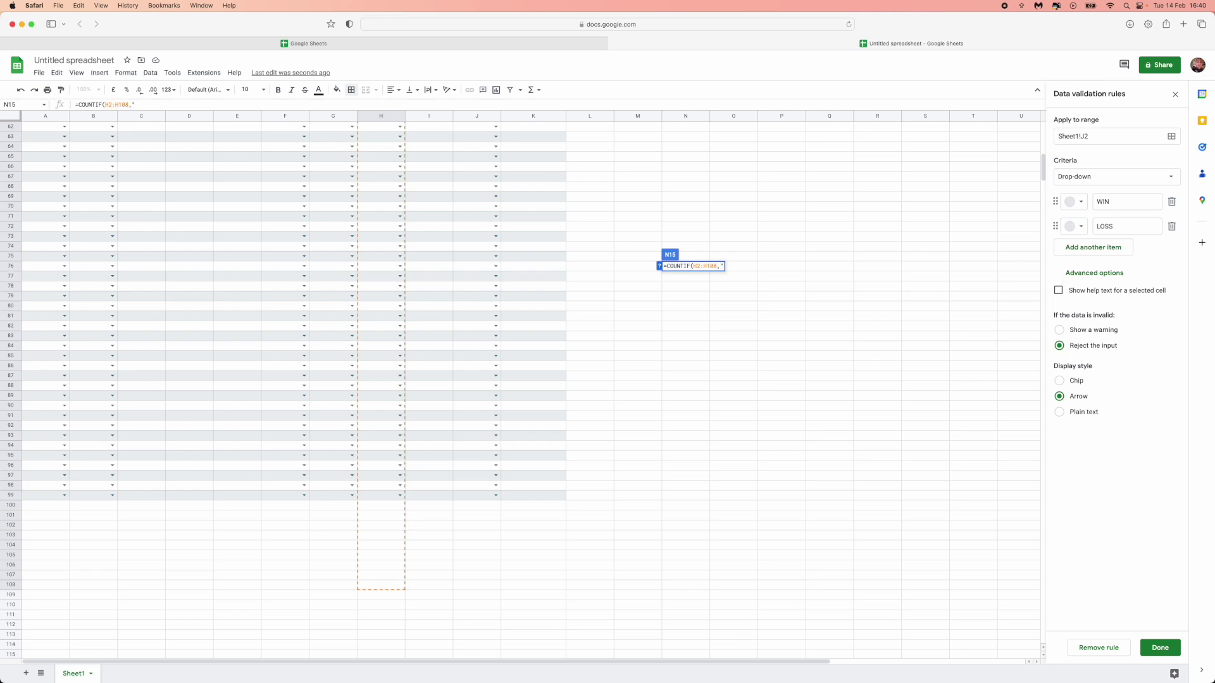
text(FLIP"))
key(Return)
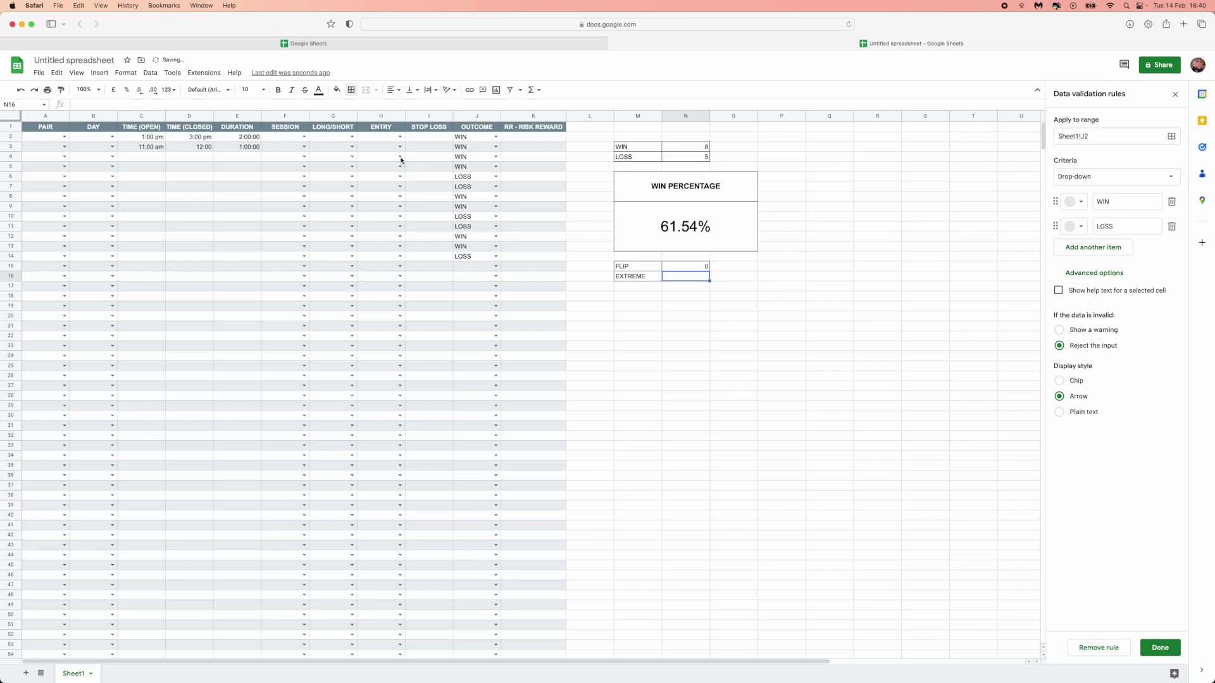
Set the ENTRY cells H2, H3 and H4 to FLIP.
click(399, 137)
click(379, 149)
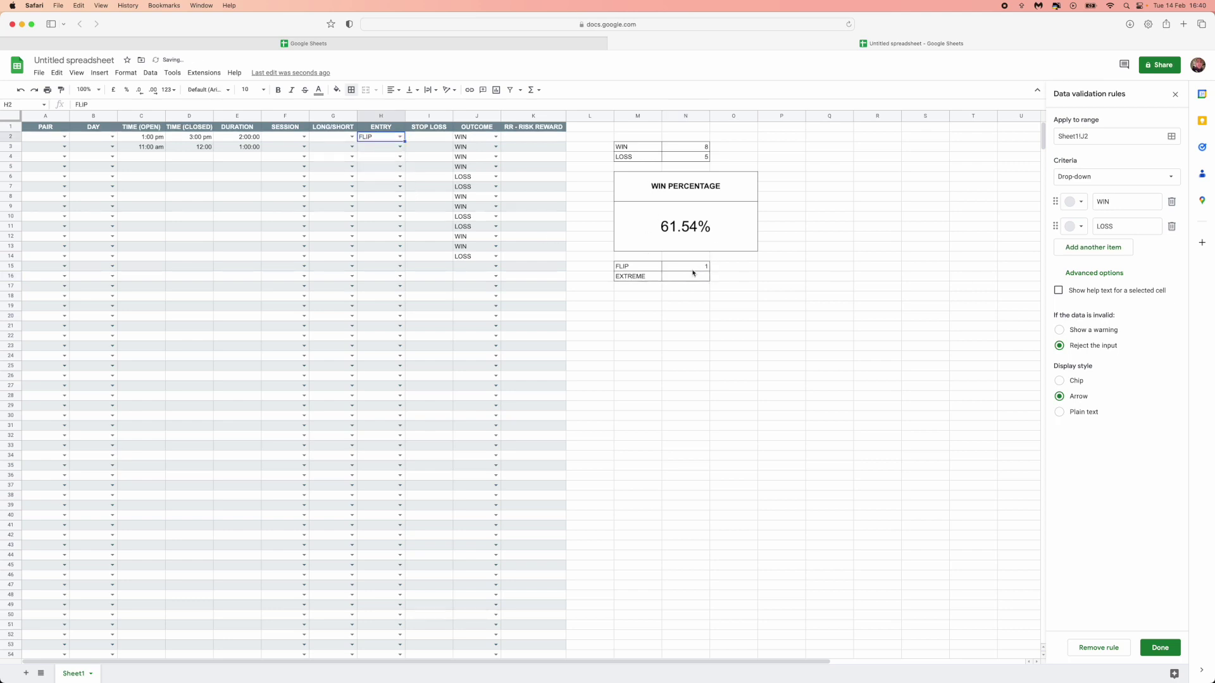
click(390, 150)
click(378, 159)
click(398, 157)
click(387, 168)
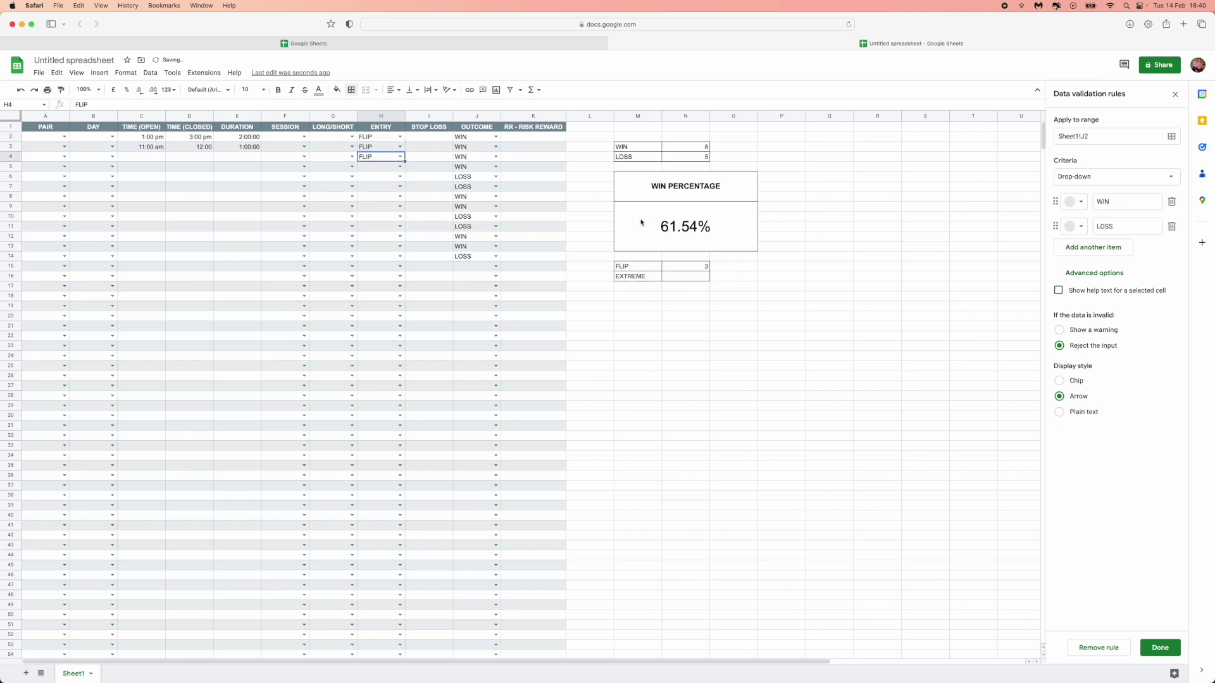
click(704, 281)
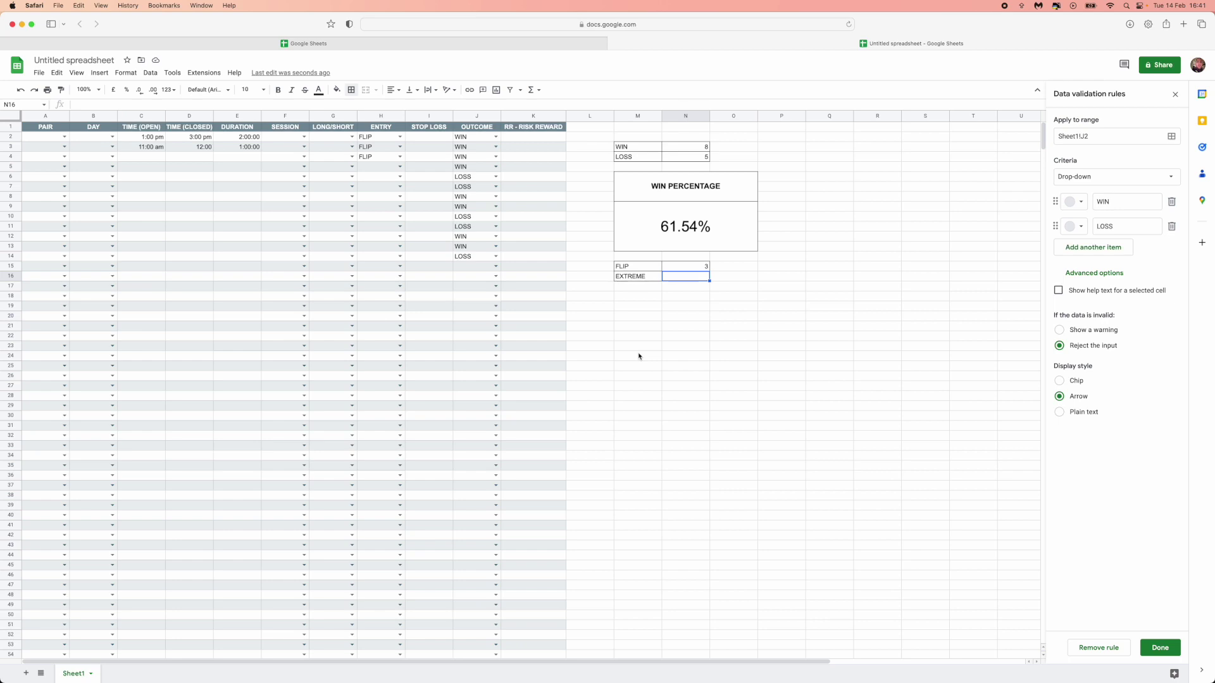
click(671, 329)
scroll(667, 347, down, 1)
scroll(605, 316, up, 1)
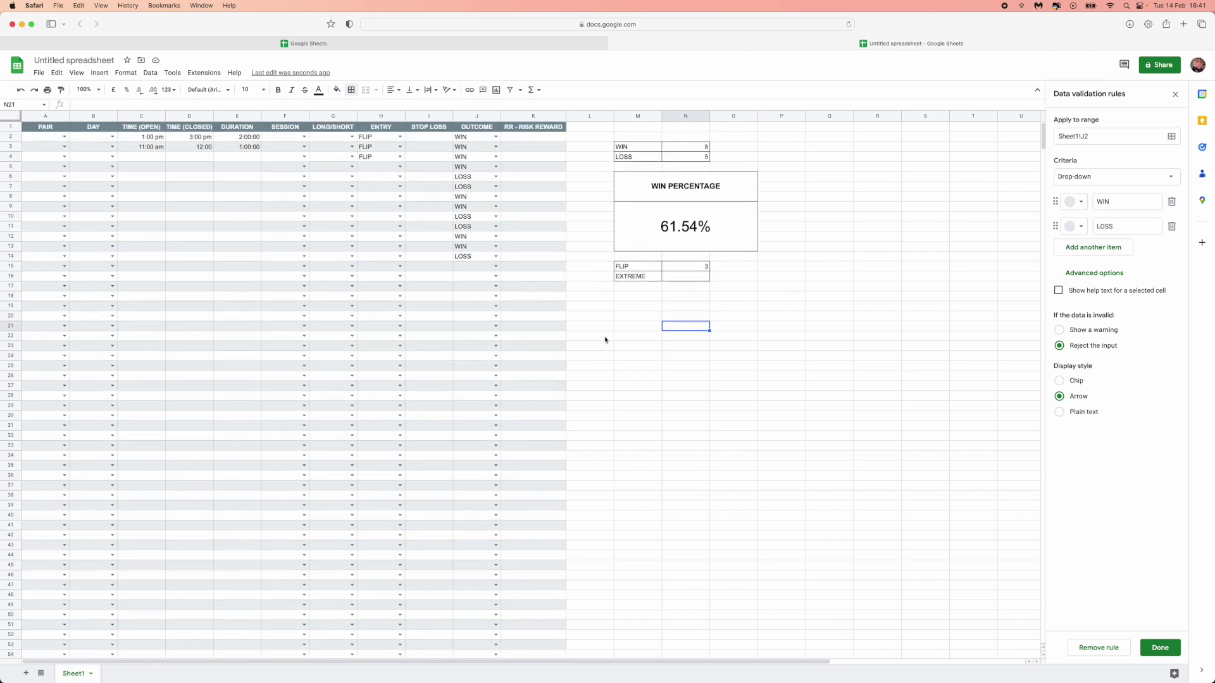